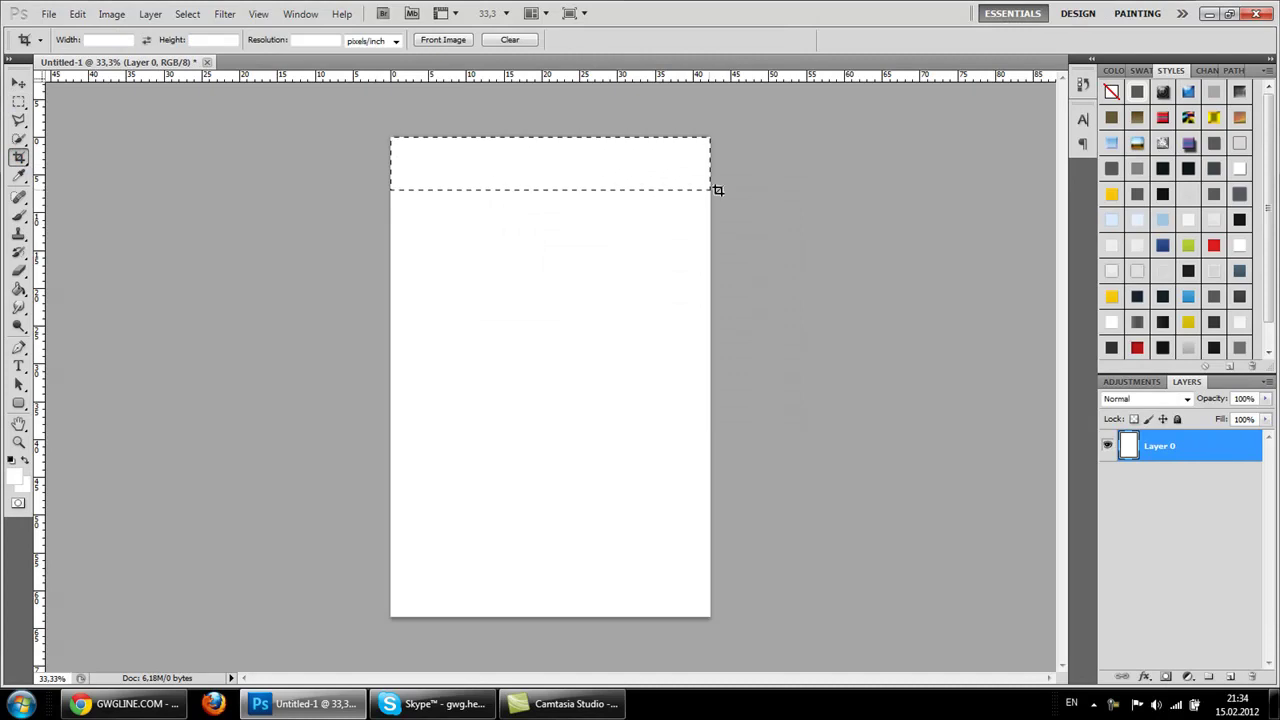
Step: Crop the canvas to the marked full-width strip along the page's upper edge
right_click(622, 155)
left_click(640, 166)
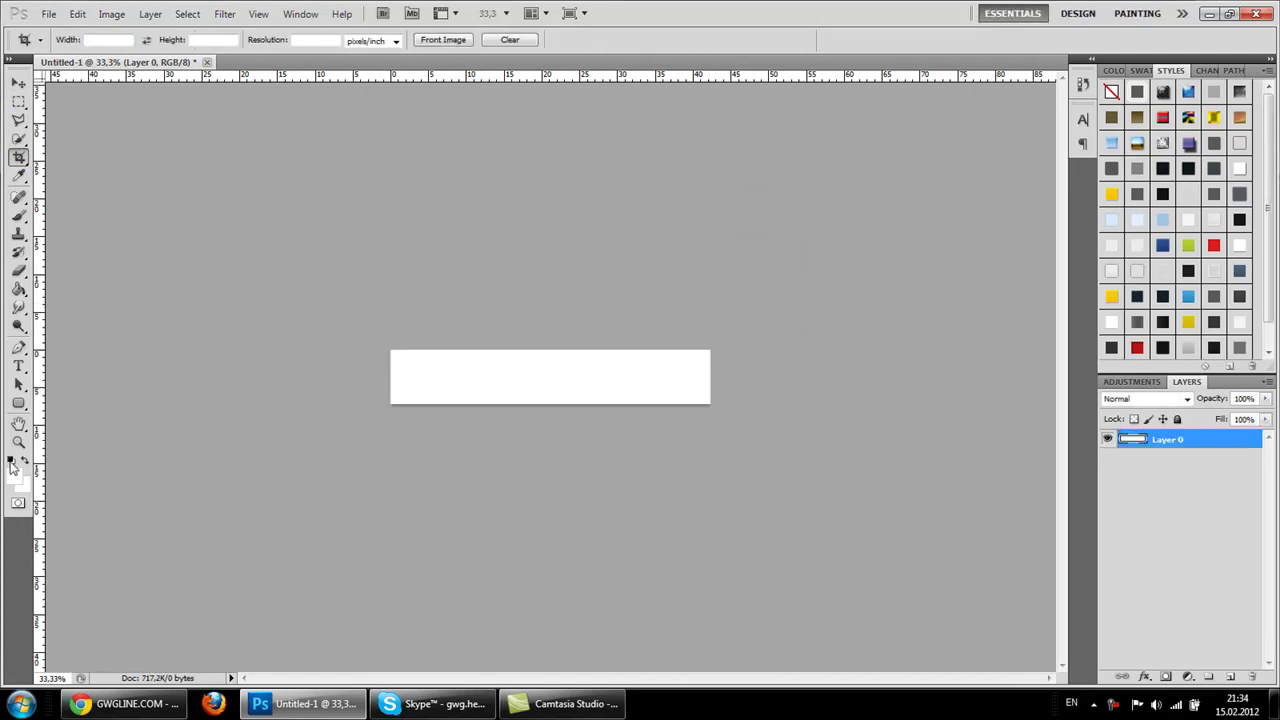
left_click(18, 441)
right_click(482, 354)
left_click(512, 370)
right_click(513, 367)
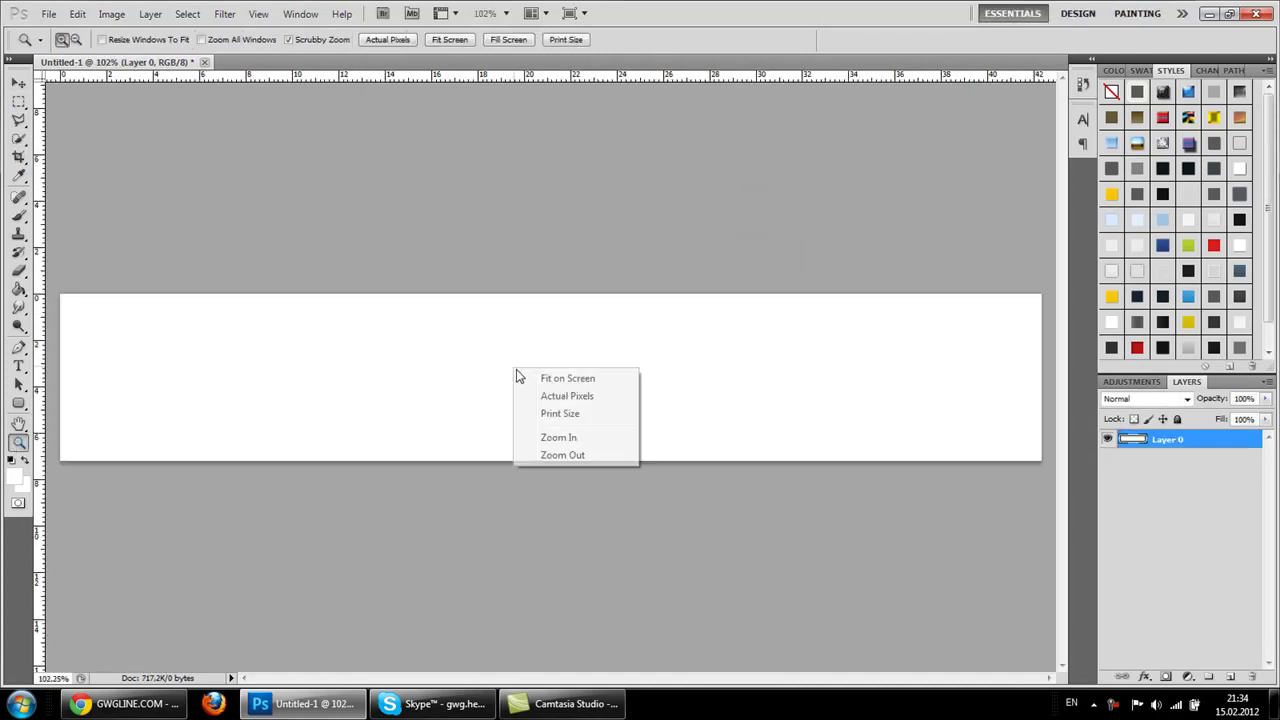
Step: Start a text layer on the cropped strip with a 30 pt size and dark blue color #144a62
left_click(18, 366)
left_click(331, 378)
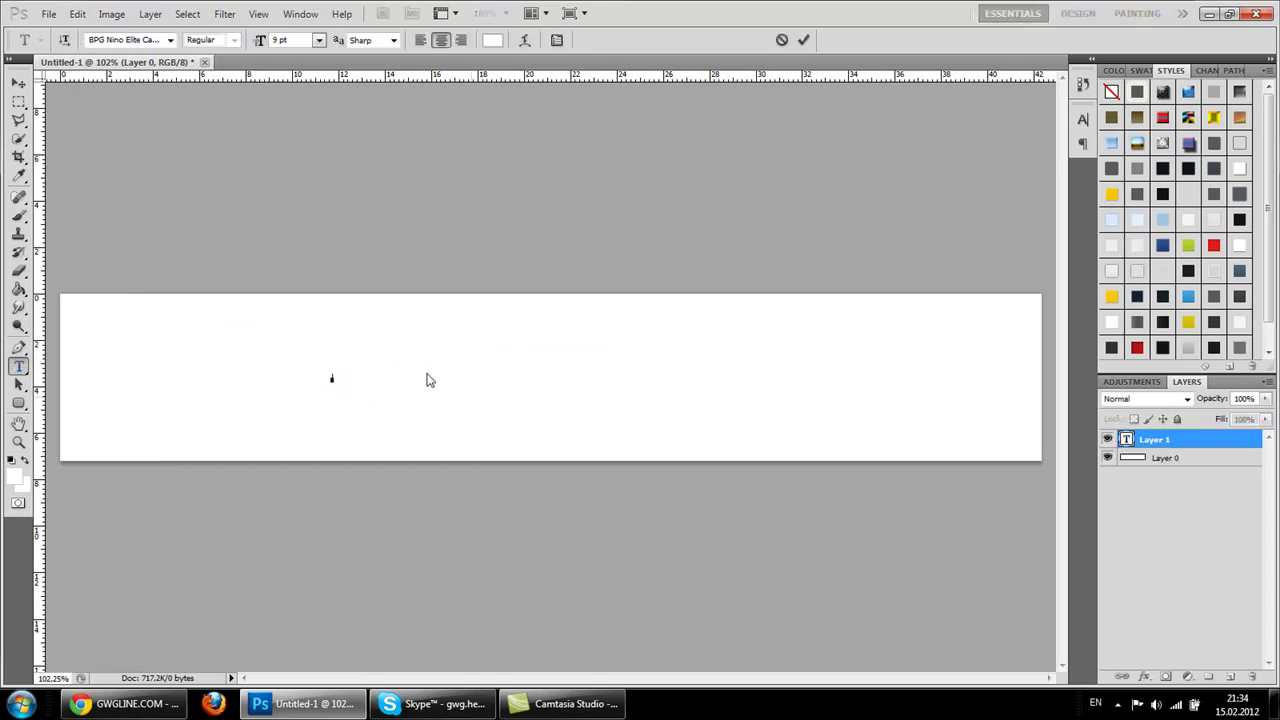
left_click(319, 41)
left_click(342, 243)
left_click(492, 40)
left_click(1039, 207)
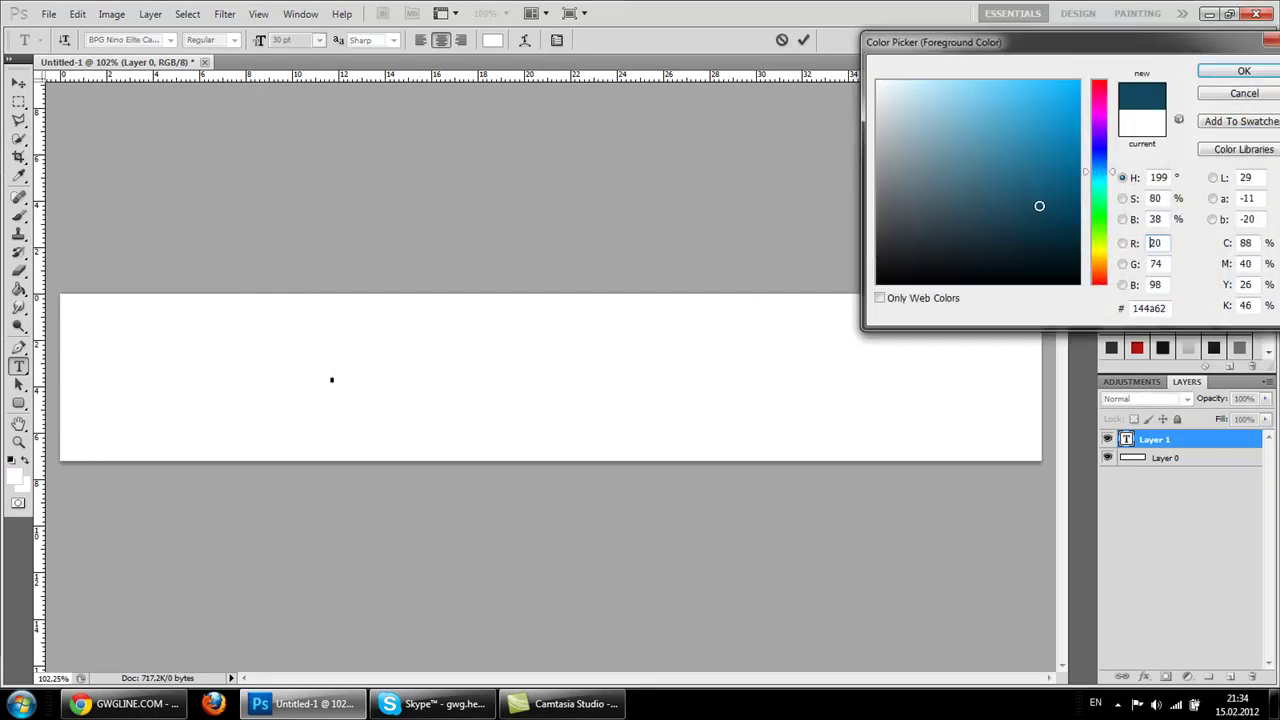
left_click(1245, 75)
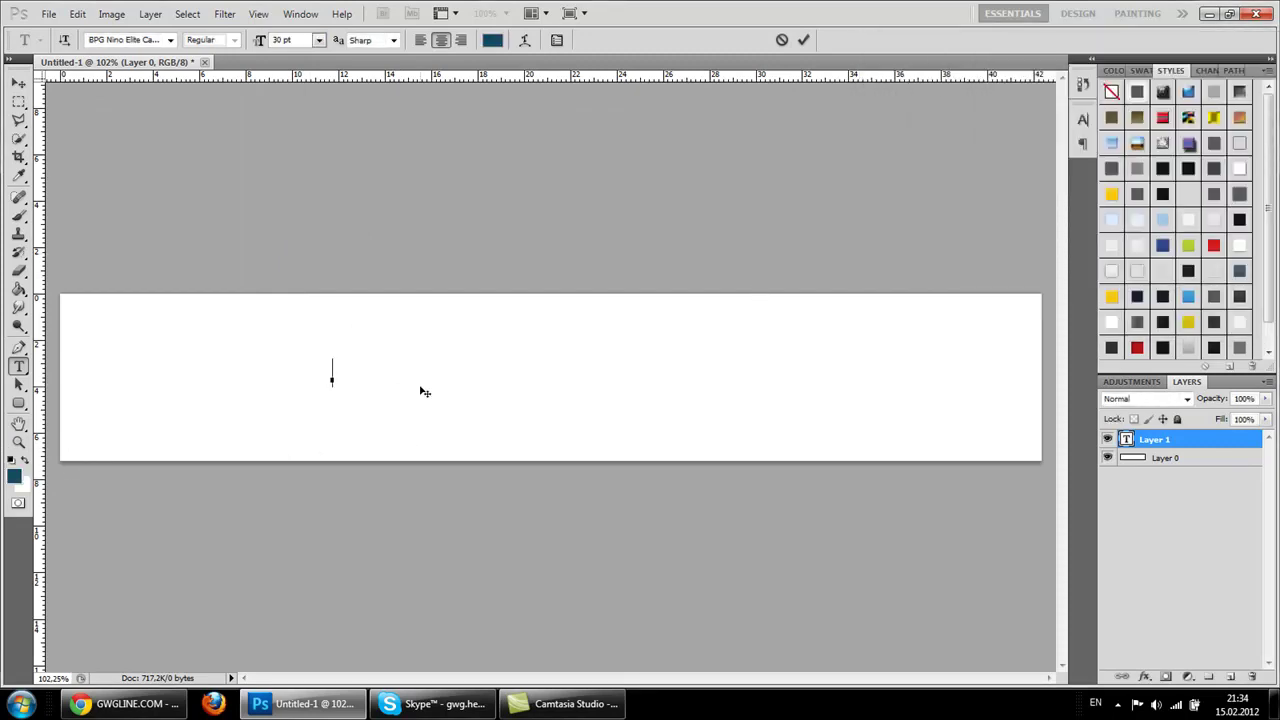
Step: Enter the text "WELCOME TO MY COMPUTER" in the new text layer
type("mqge")
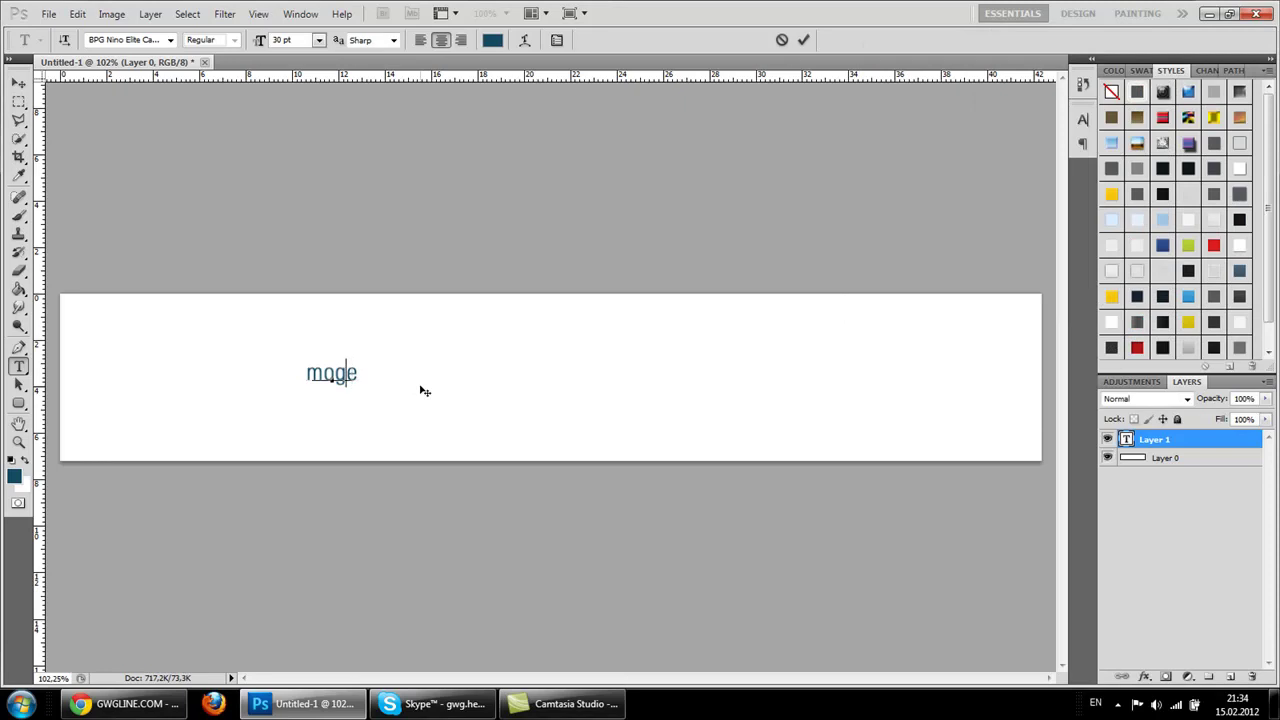
key("BackSpace")
key("BackSpace")
key("BackSpace")
key("BackSpace")
type("WELCO")
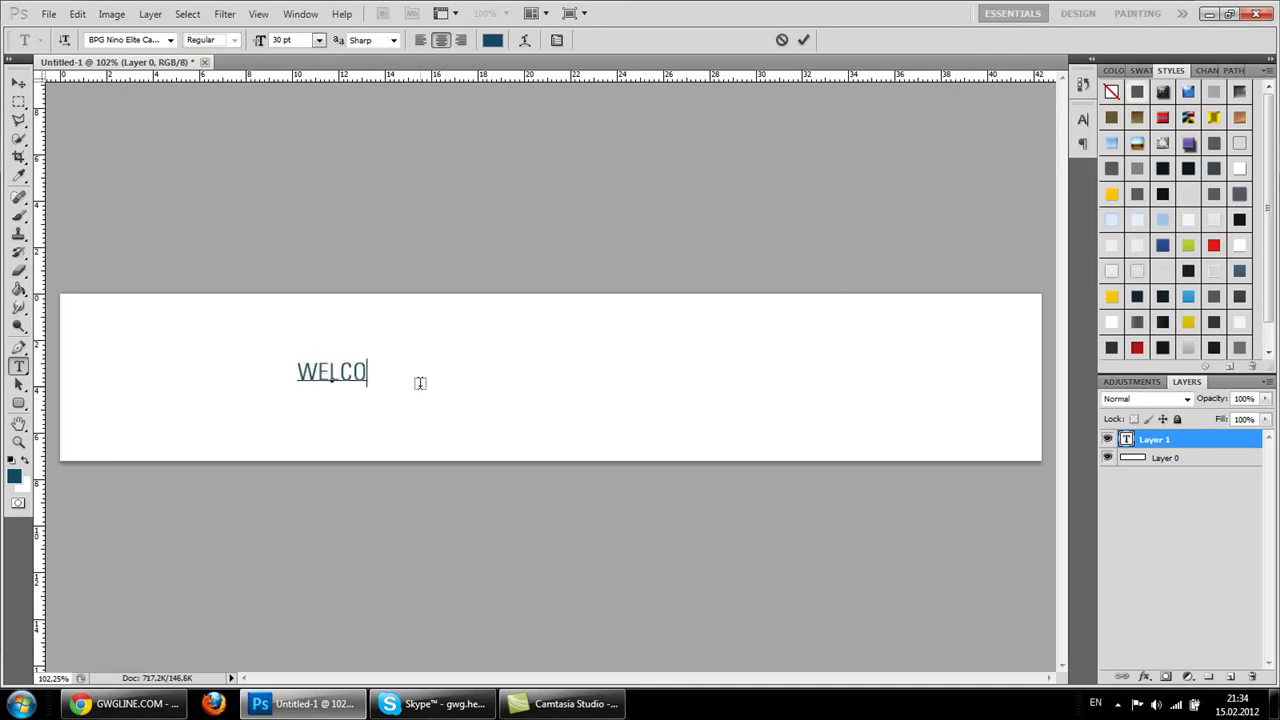
type("ME TO")
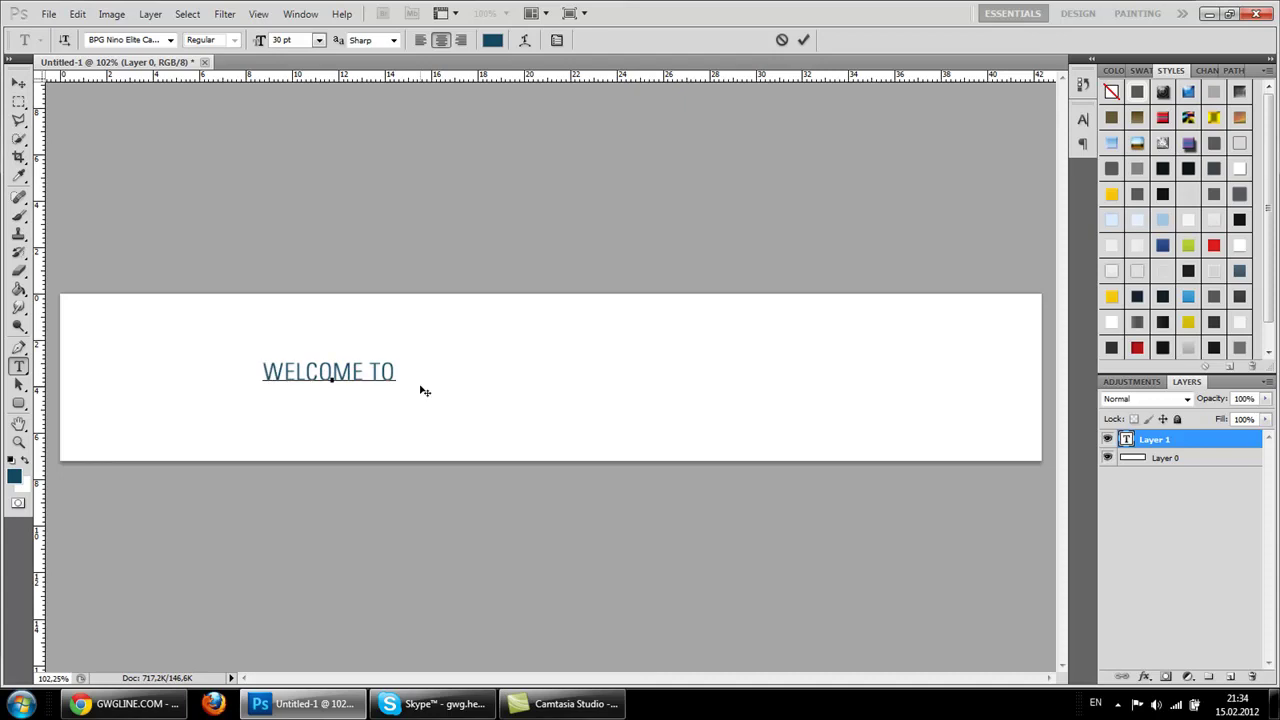
type(" MY COP")
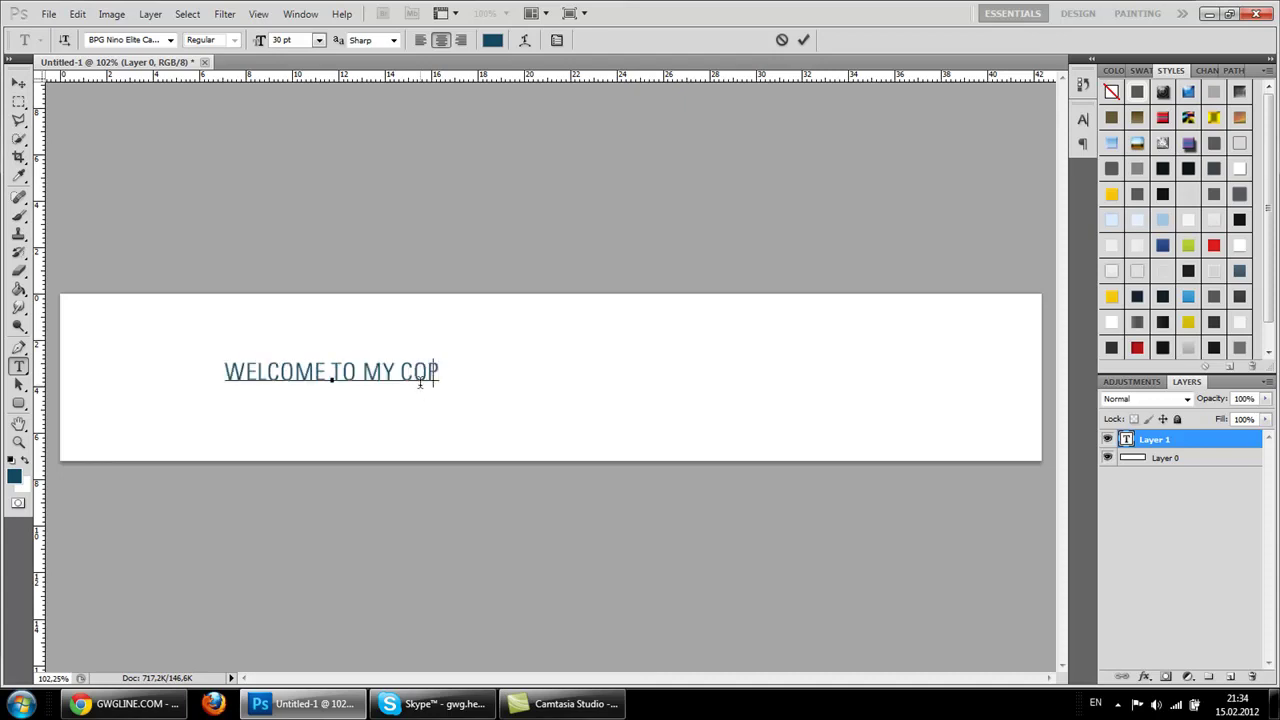
key("BackSpace")
type("MPUTER")
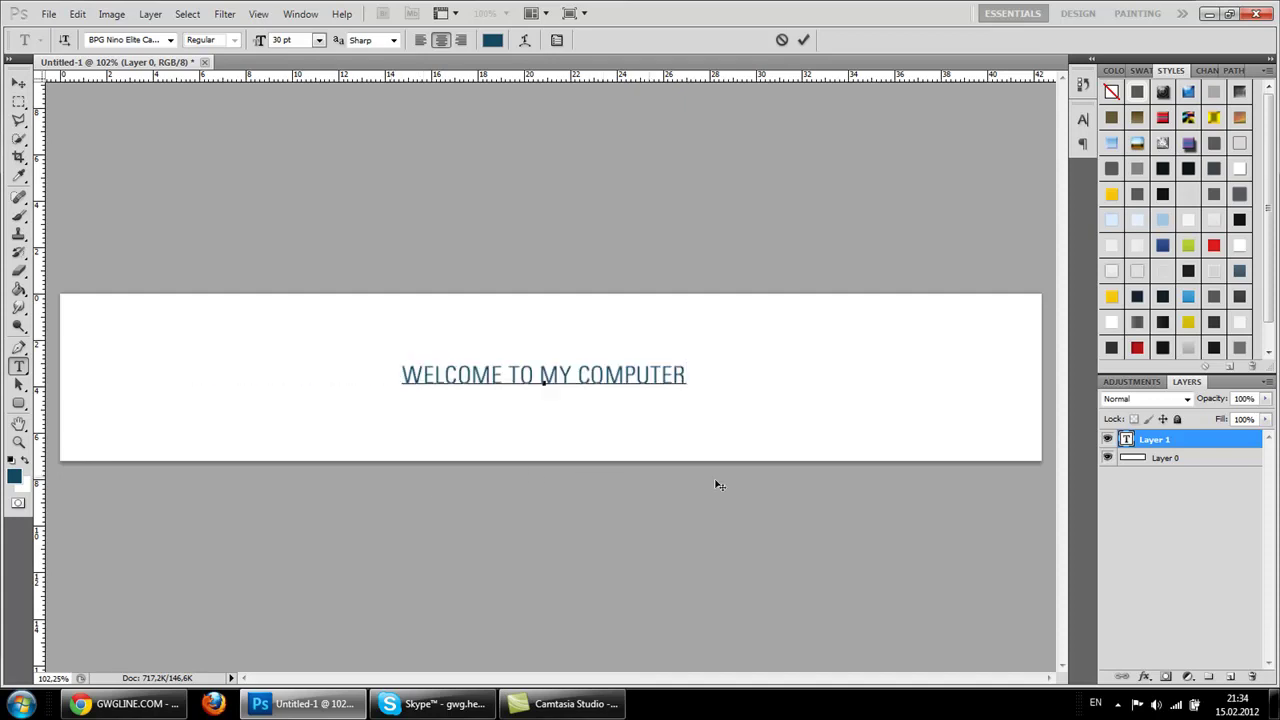
Step: Switch the input language to Georgian and replace the text with "ლაპრაკი მეზარება და გამიგეთ რაა"
key("ctrl+a")
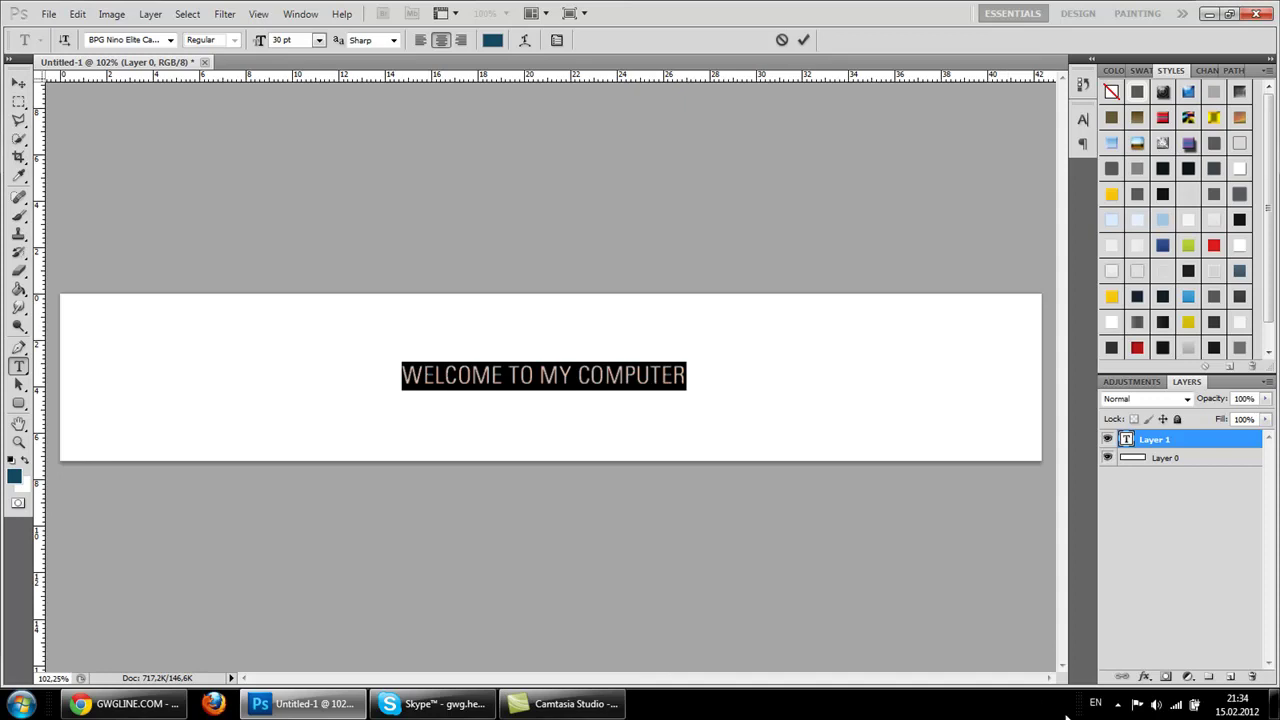
left_click(1094, 704)
left_click(1176, 642)
left_click(556, 376)
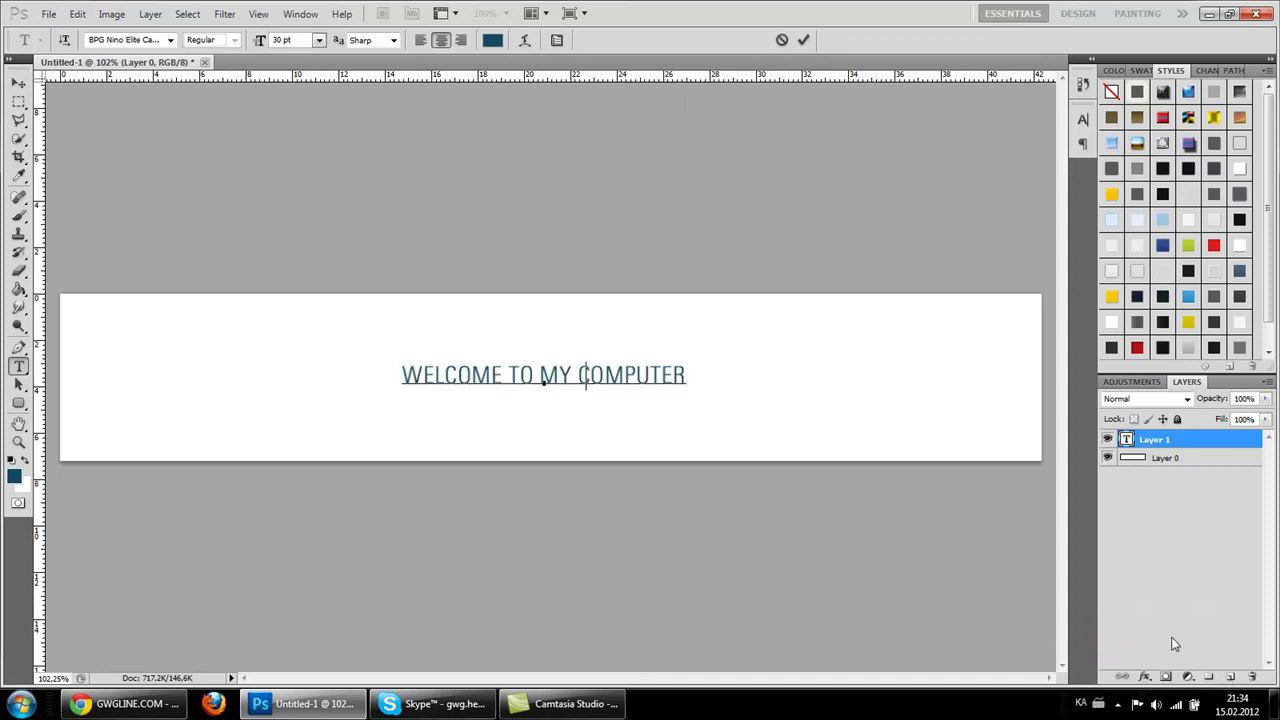
type("ლაპარაკი მეგა ")
type("ბა ")
type("რება და გამიგეთ  ")
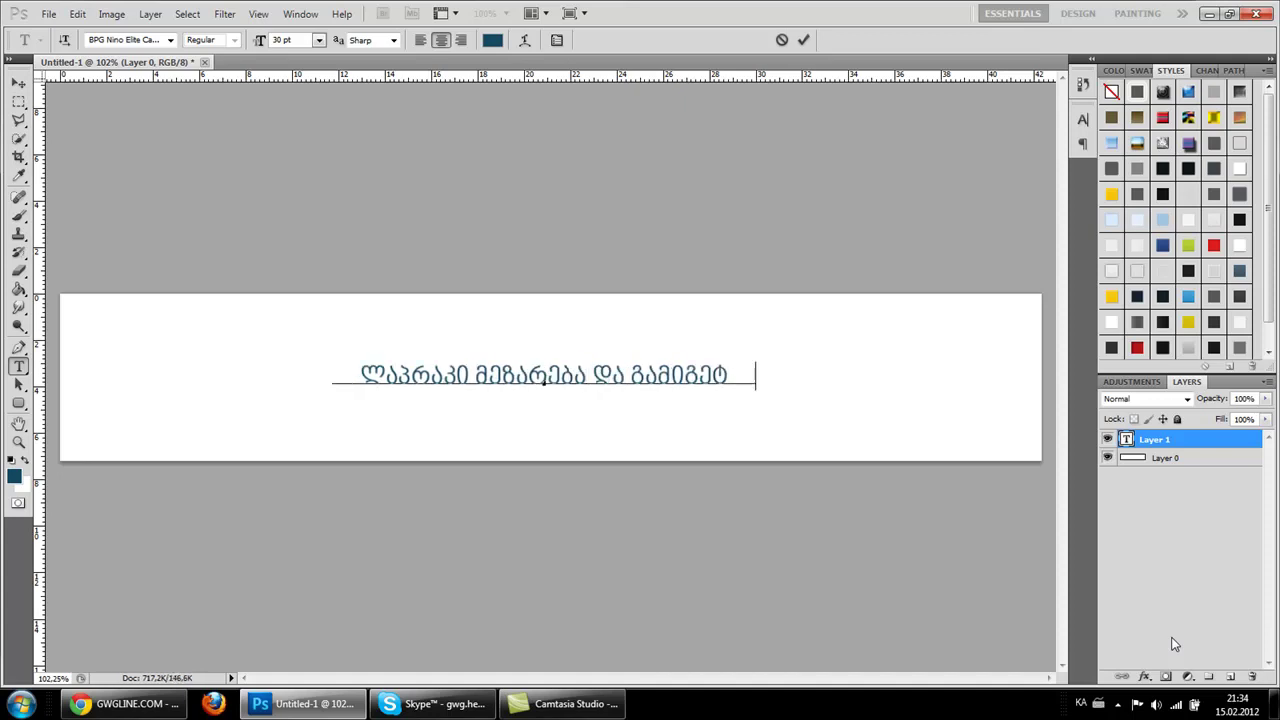
type("რაა")
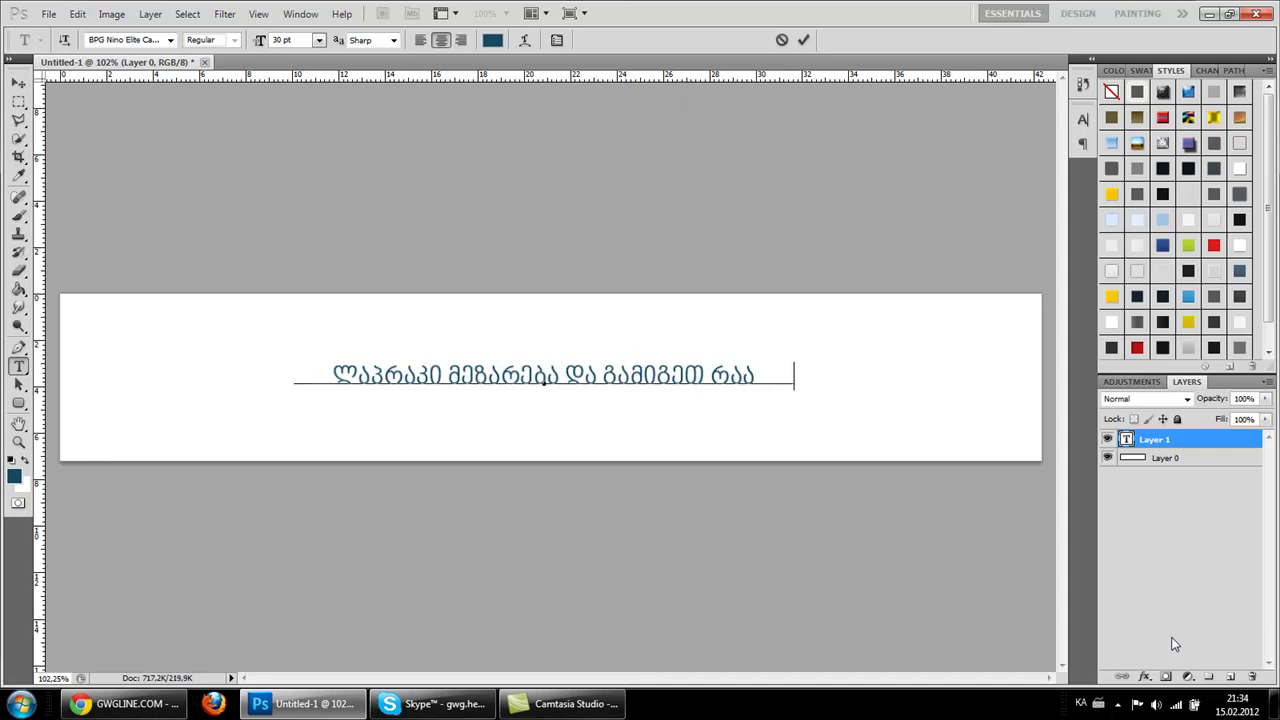
Step: Continue the Georgian message with "დავიწე გადაღბა და გასწავლით რამეს :("
type(" დაიწყო")
key("BackSpace")
type("ებ გადა")
key("BackSpace")
key("BackSpace")
key("BackSpace")
key("BackSpace")
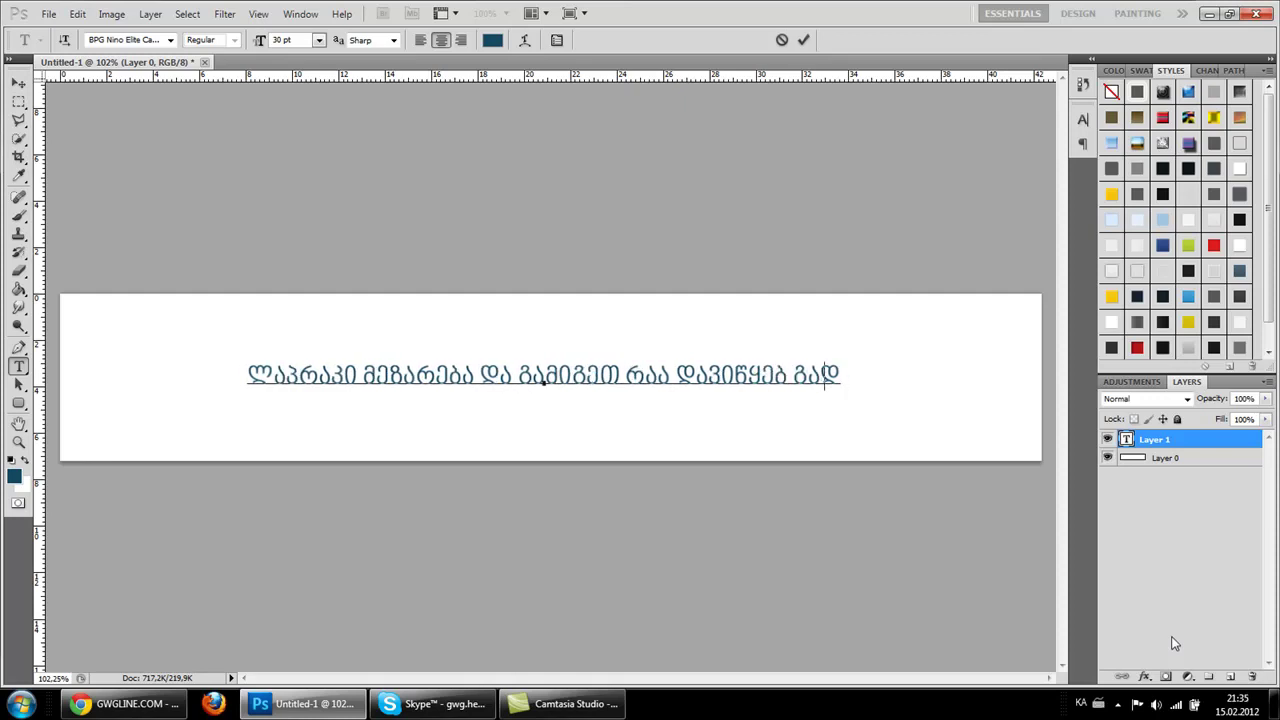
key("BackSpace")
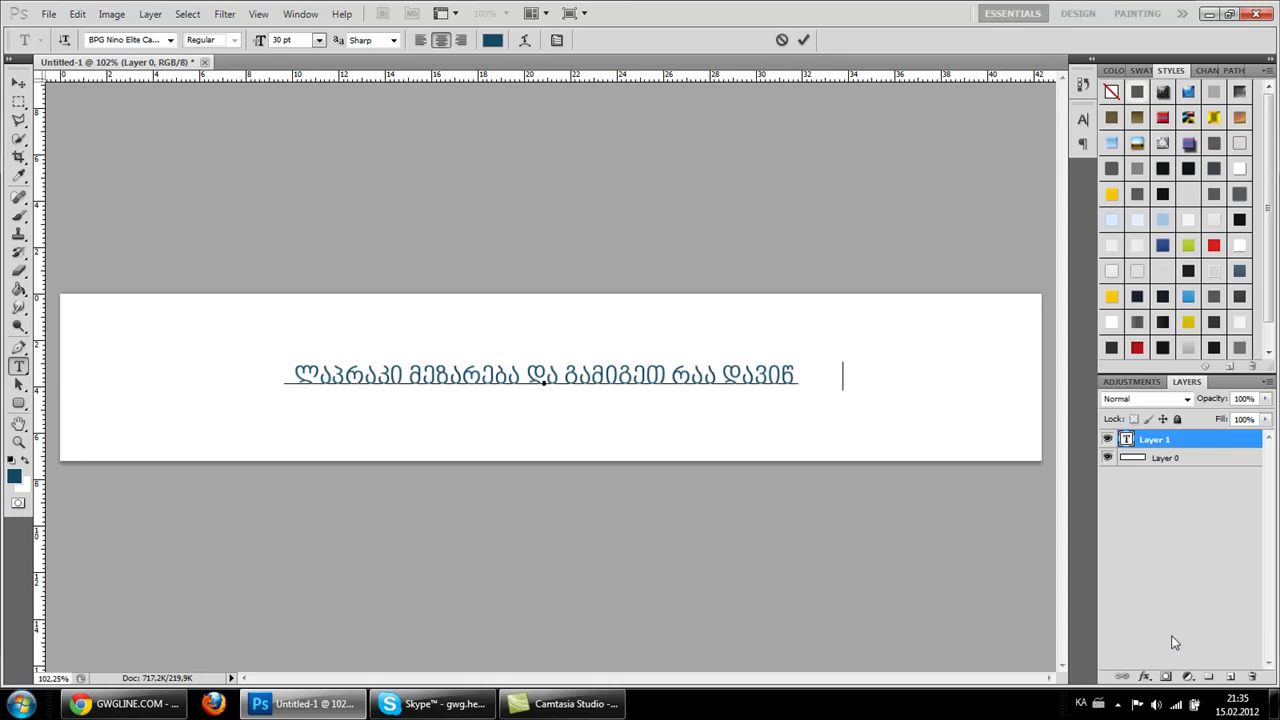
type("ყე გადაღება")
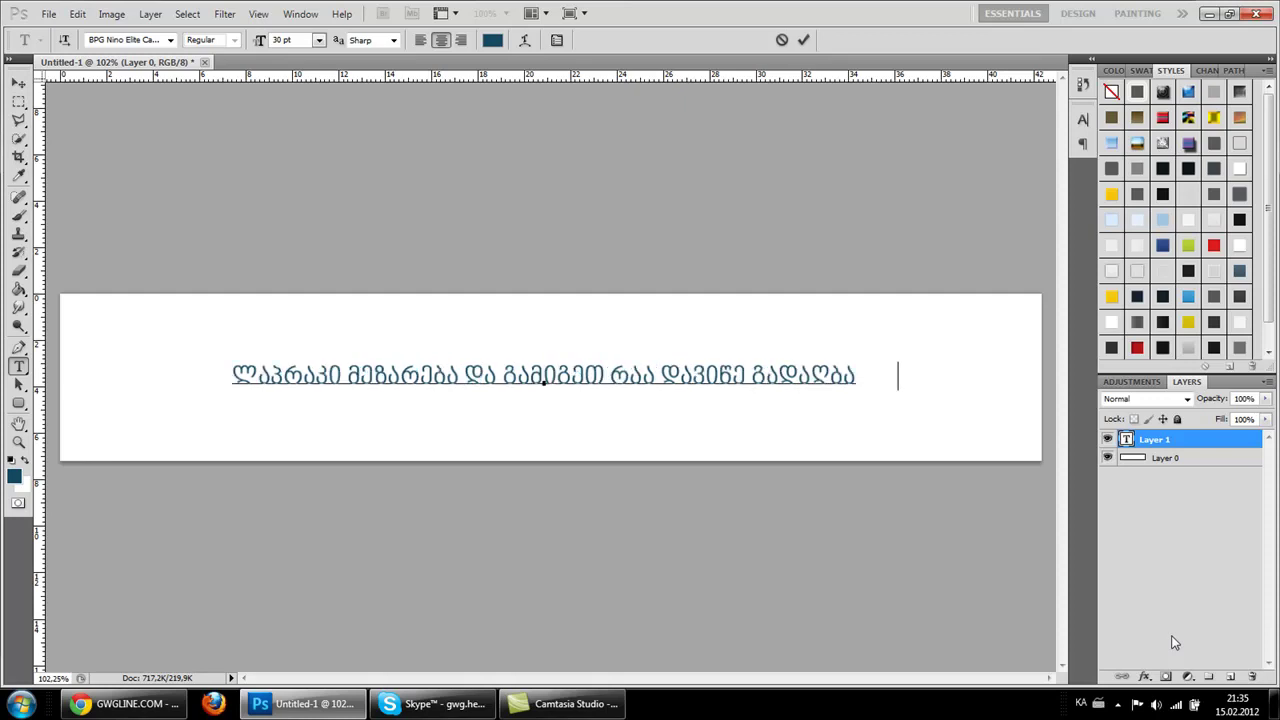
type("ხსნით")
type("გასწავლით რამეს")
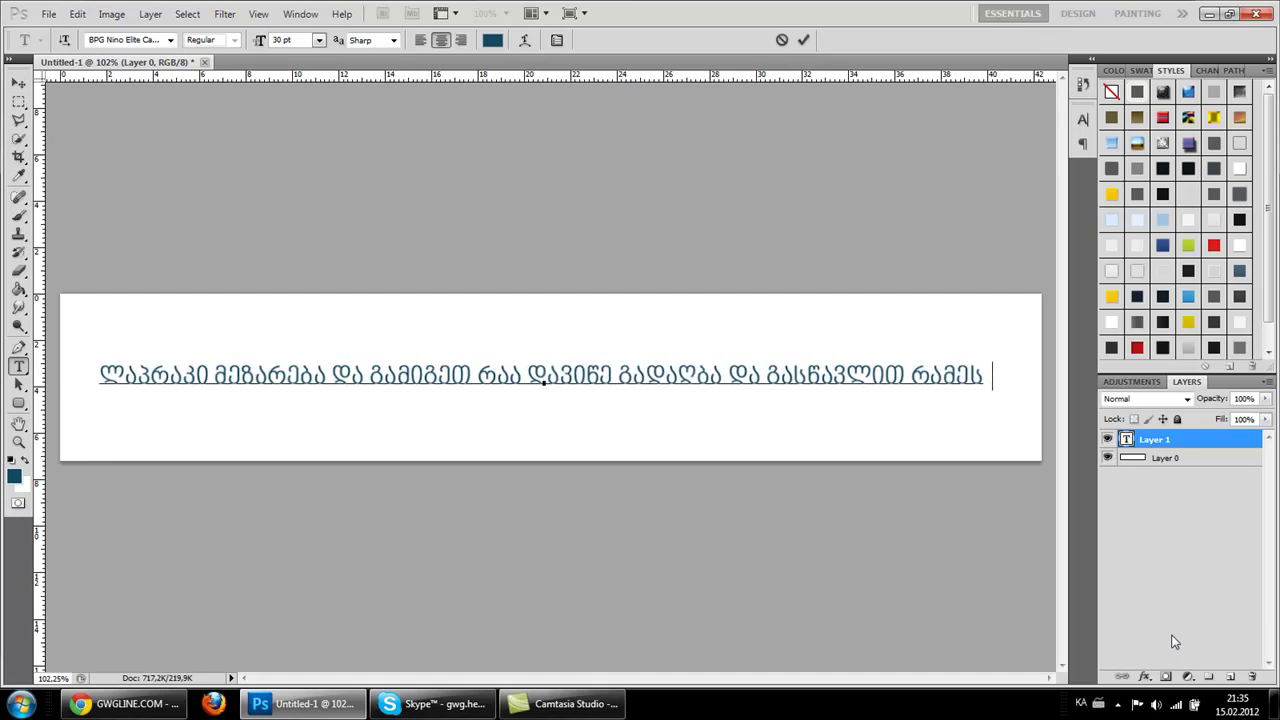
type(" :(")
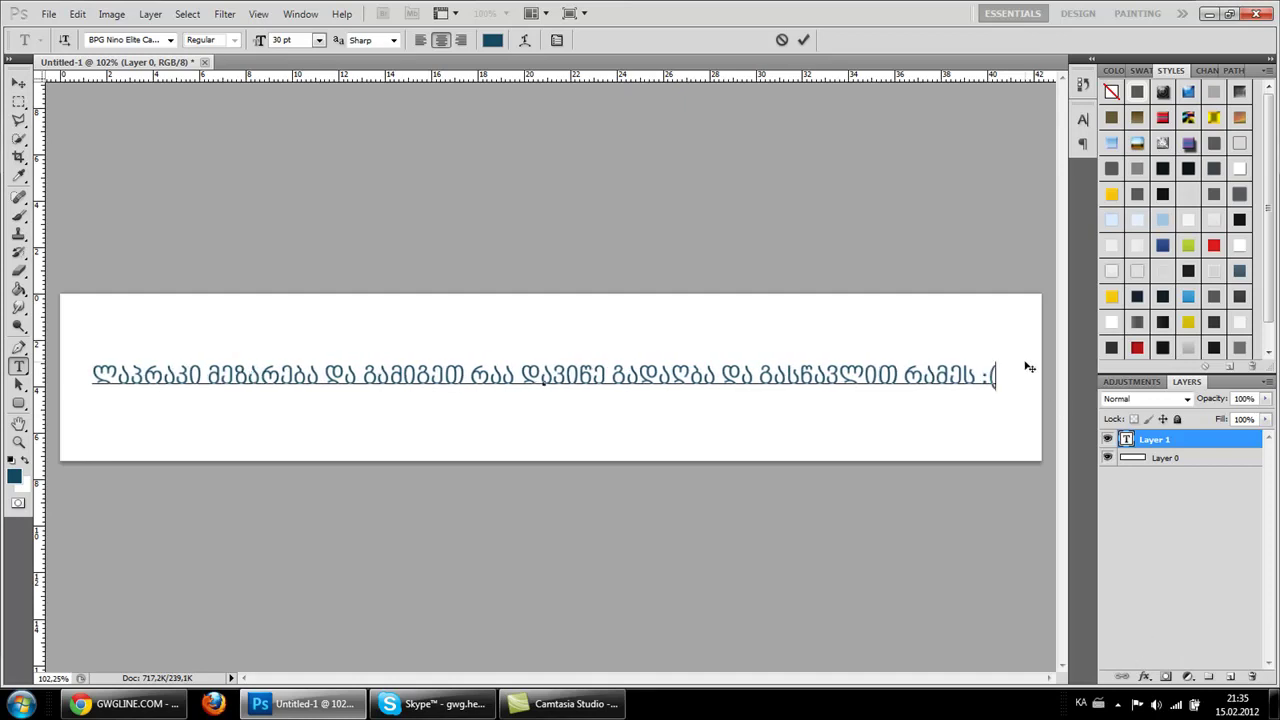
Step: Shift the Georgian text down and to the left, and delete its text layer
left_click_drag(986, 371, 852, 398)
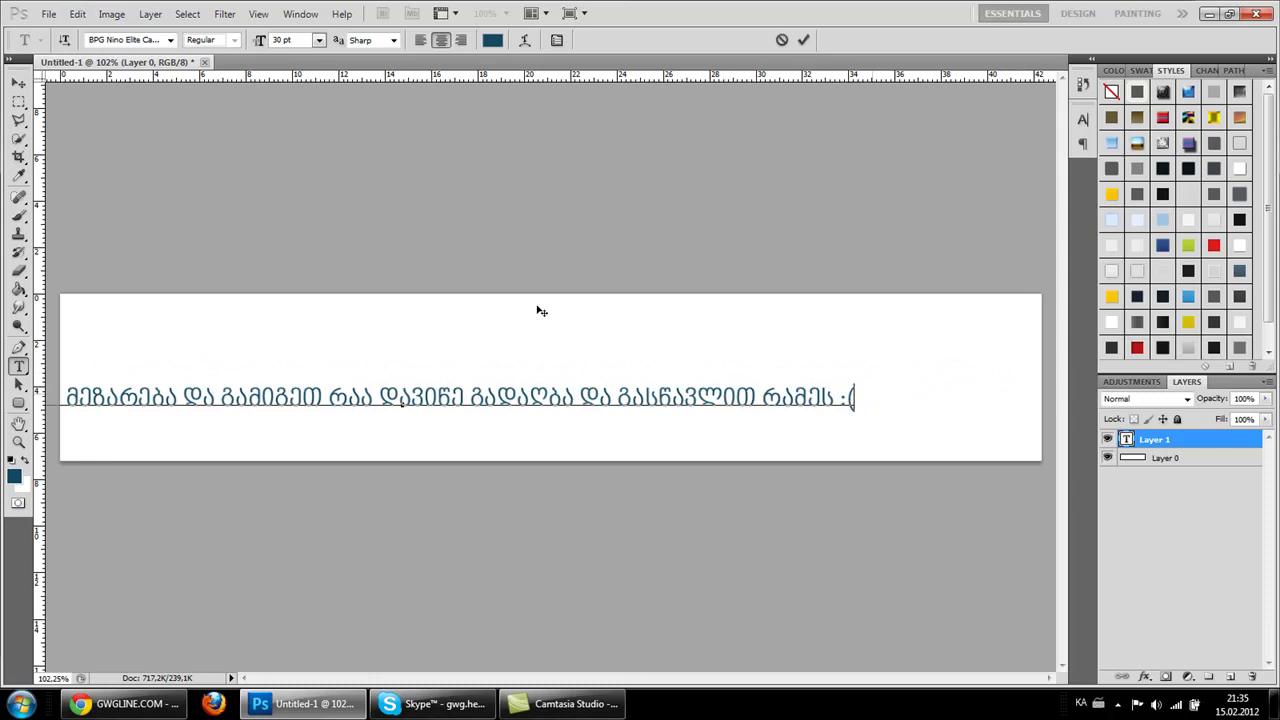
left_click(19, 84)
key("Delete")
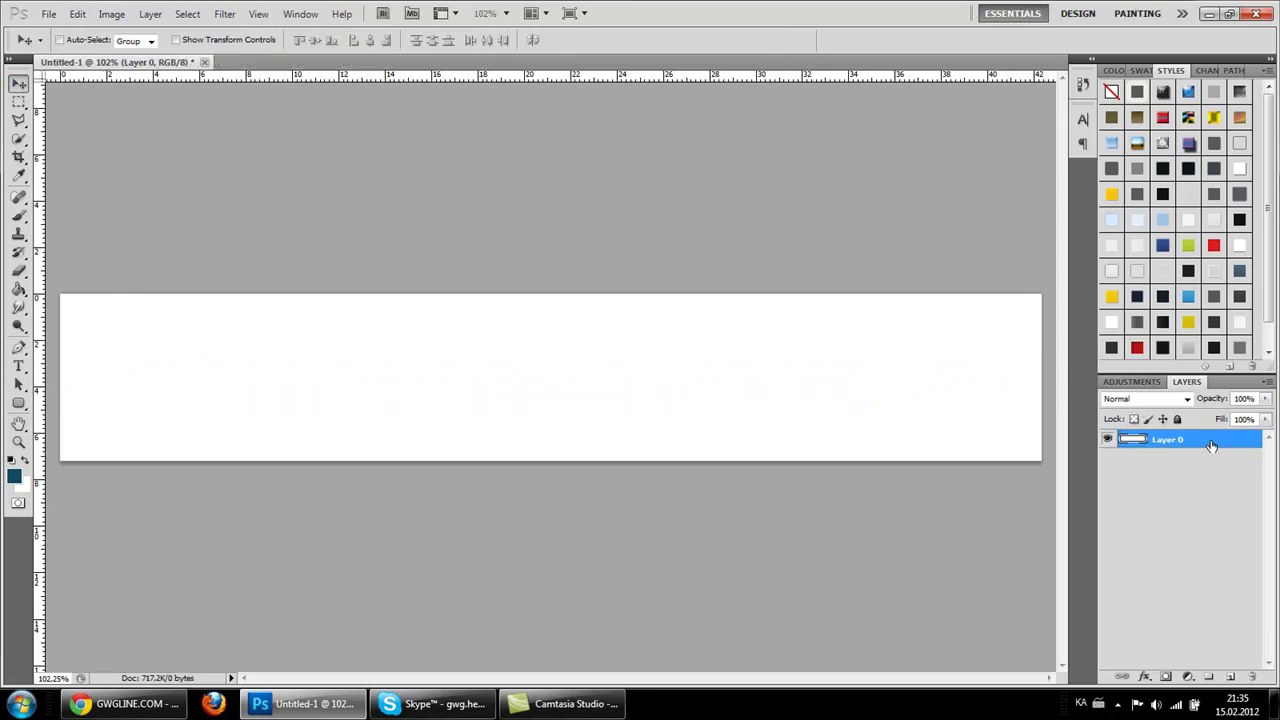
Step: Apply a Color Overlay of light gray #f6f6f6 to the background layer
double_click(1152, 445)
mouse_move(930, 66)
left_mouse_down()
mouse_move(765, 40)
mouse_move(850, 8)
mouse_move(938, 52)
left_mouse_up()
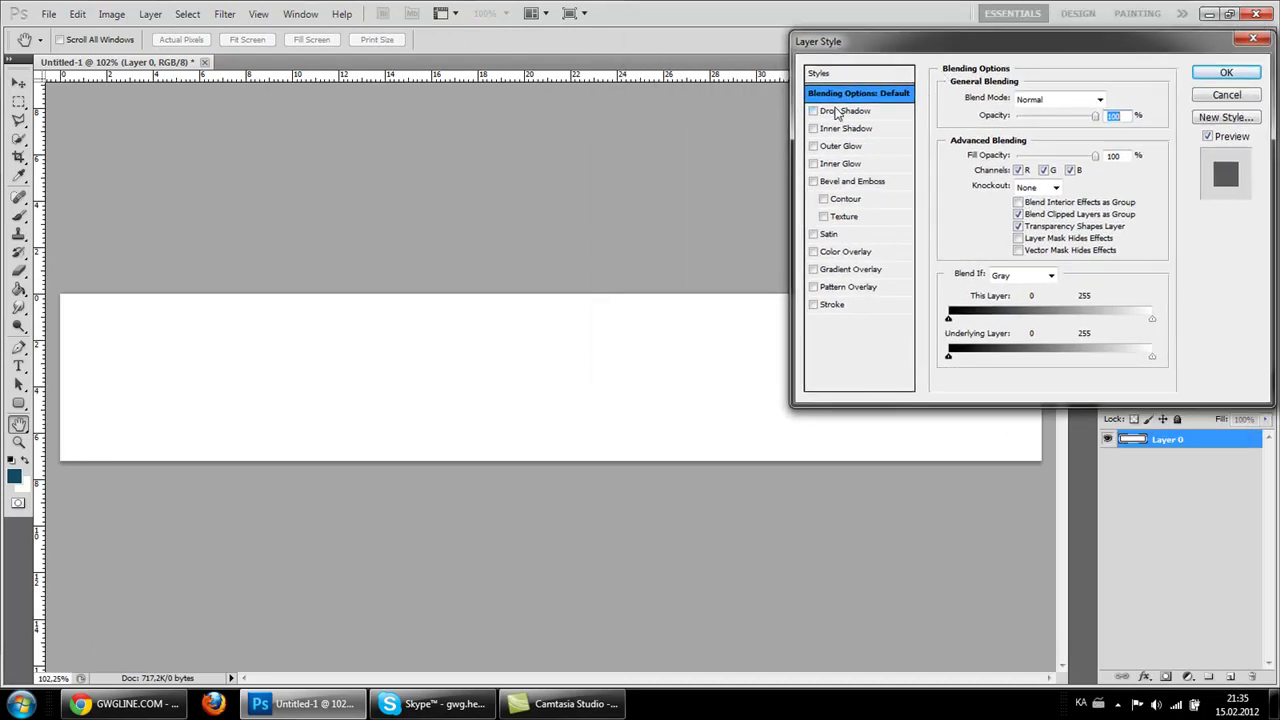
left_click(845, 252)
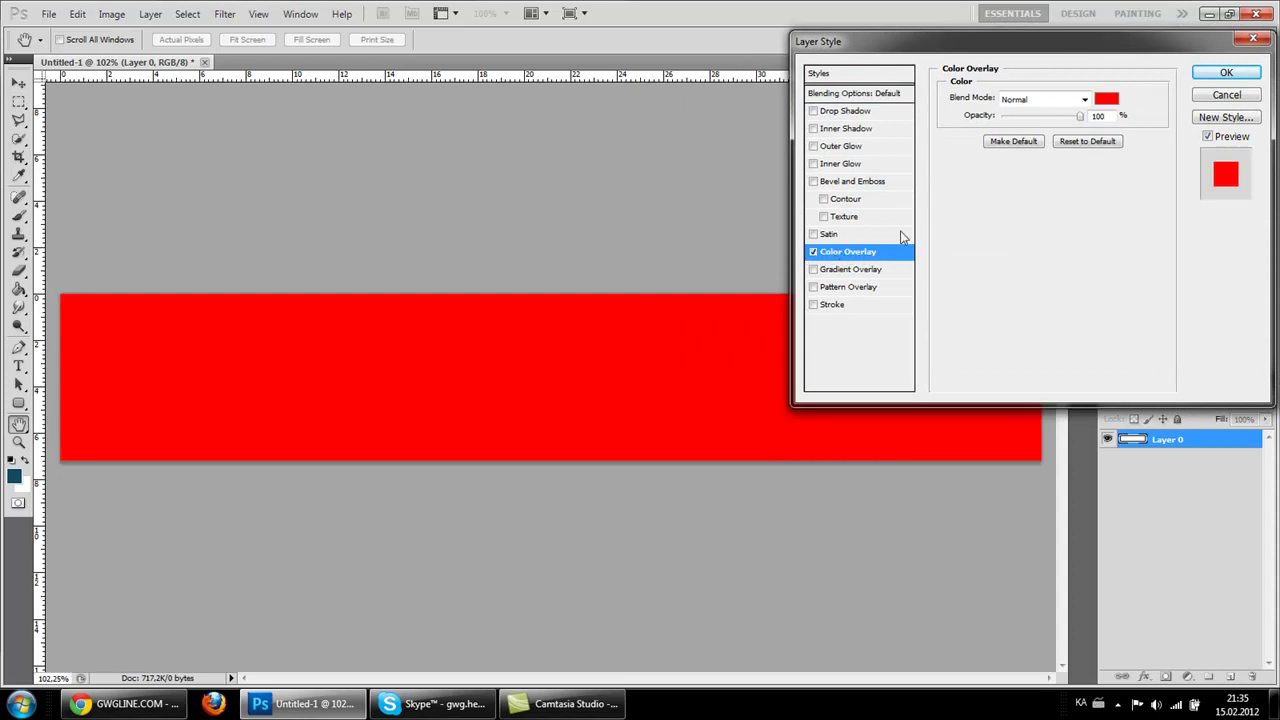
left_click(1105, 98)
left_click_drag(940, 92, 874, 87)
mouse_move(1167, 304)
left_mouse_down()
mouse_move(1195, 308)
mouse_move(1150, 304)
left_mouse_up()
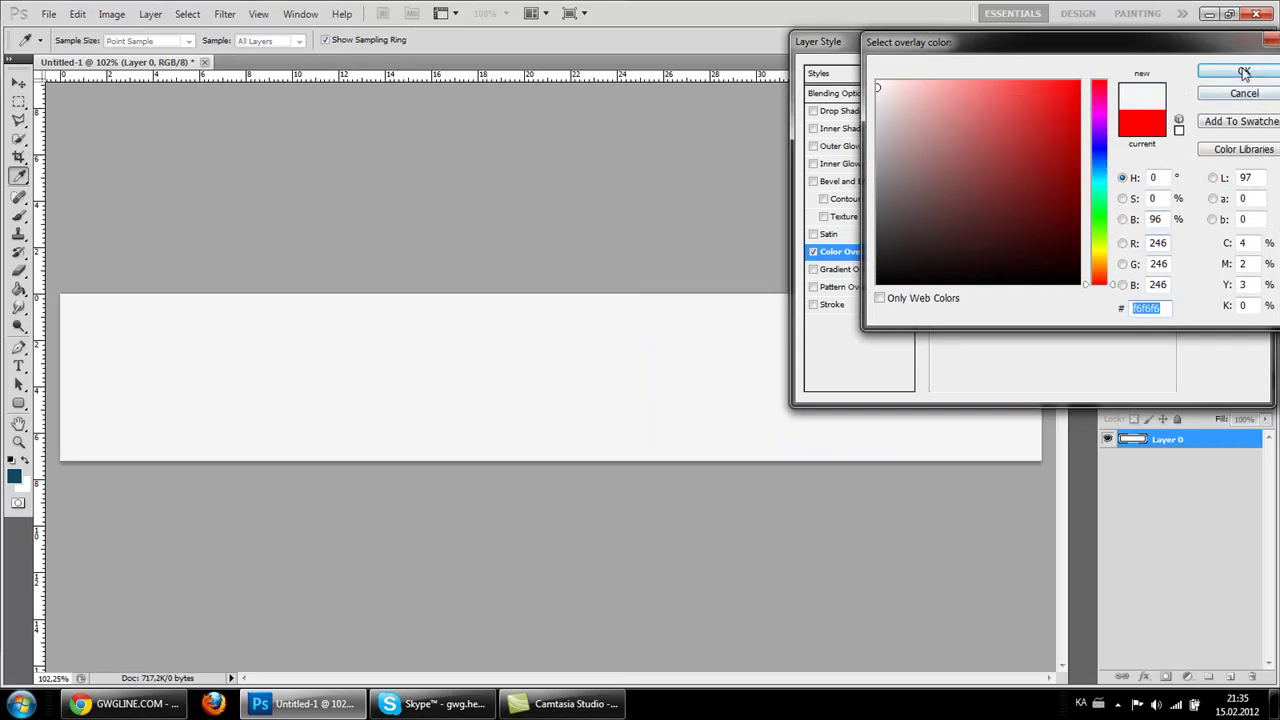
left_click(1243, 71)
left_click(1228, 72)
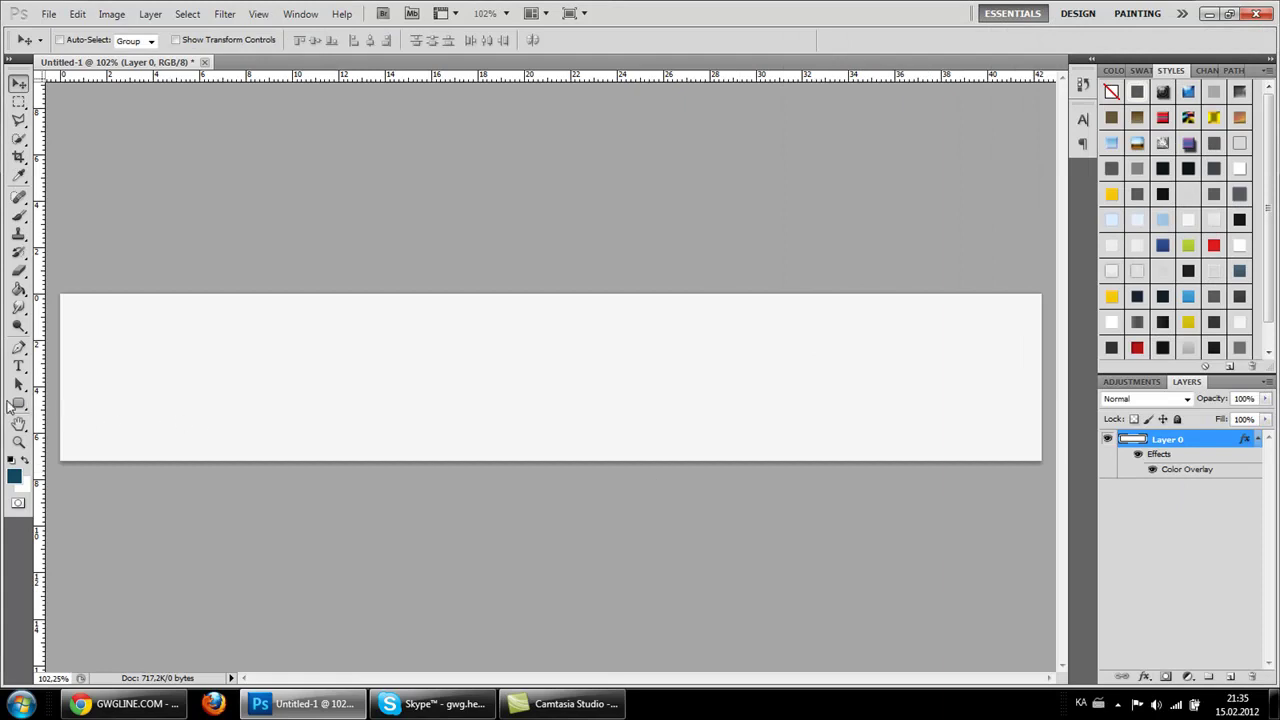
Step: Draw a dark blue rounded bar with a 4 px radius, about 26.5 by 1.3 cm, and move it to the strip's middle
left_click(18, 403)
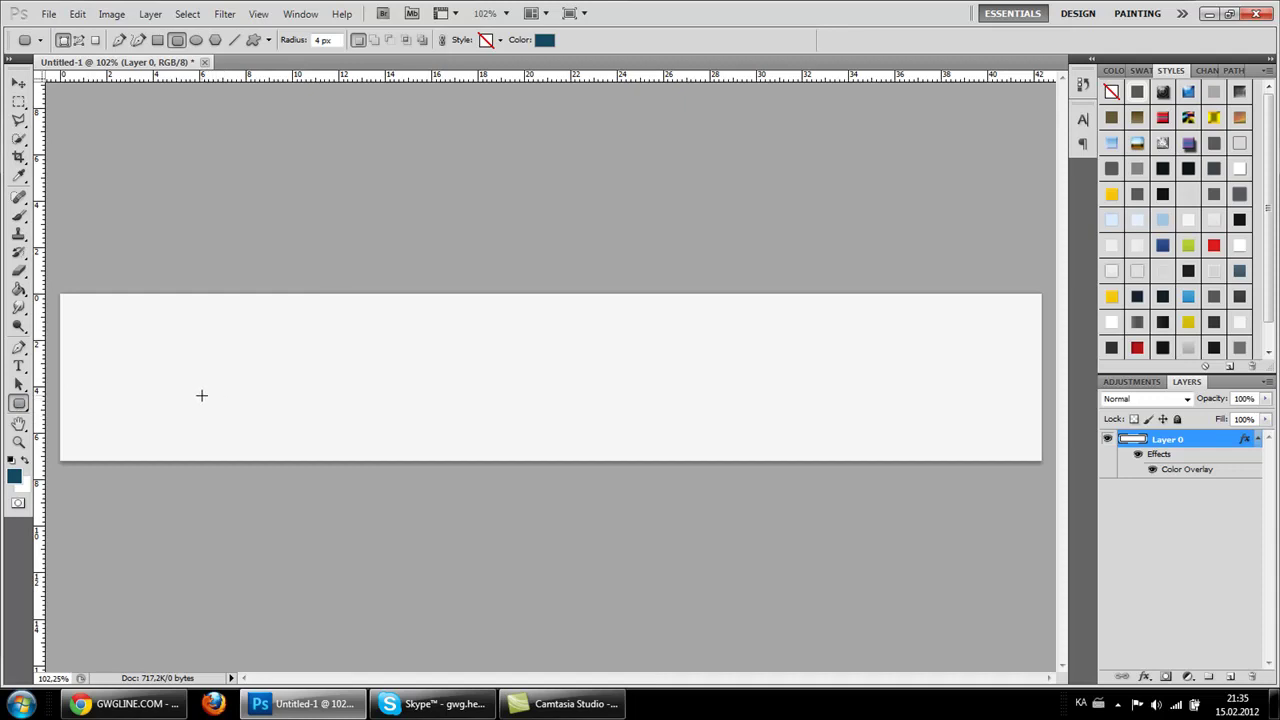
left_click_drag(203, 389, 821, 370)
left_click(19, 83)
left_click_drag(451, 366, 509, 360)
Step: Rasterize the bar's shape layer and duplicate it under the default name
right_click(1203, 439)
left_click(1125, 178)
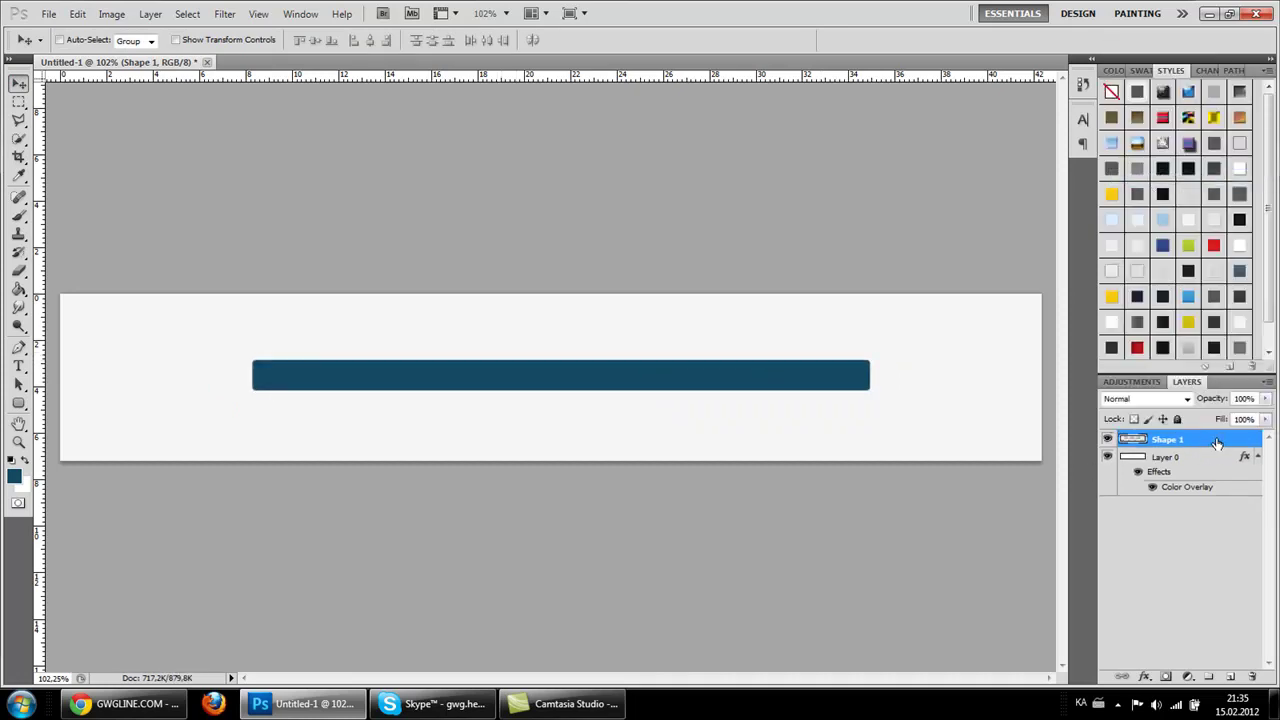
right_click(1218, 443)
left_click(1149, 120)
left_click(776, 216)
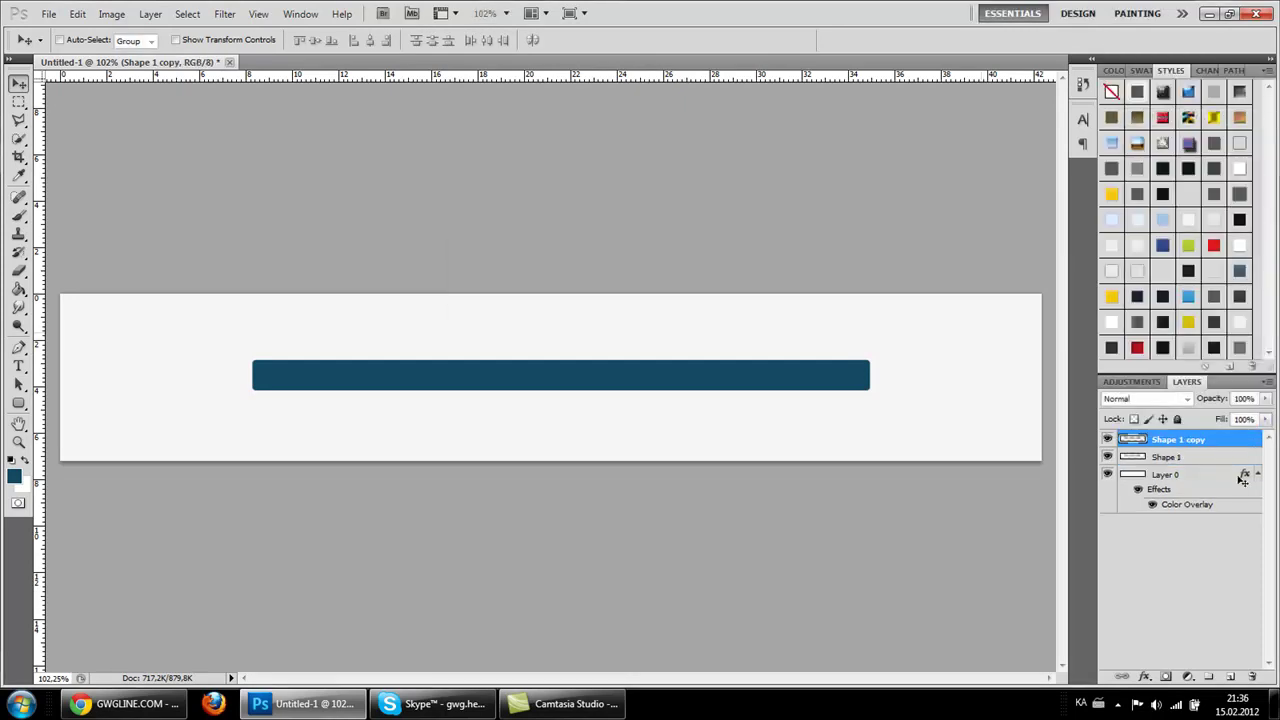
Step: Add a Gradient Overlay to the duplicated bar and color its starting stop with the dark blue foreground color, keeping it at location 0%
double_click(1228, 444)
left_click(840, 270)
left_click(1035, 133)
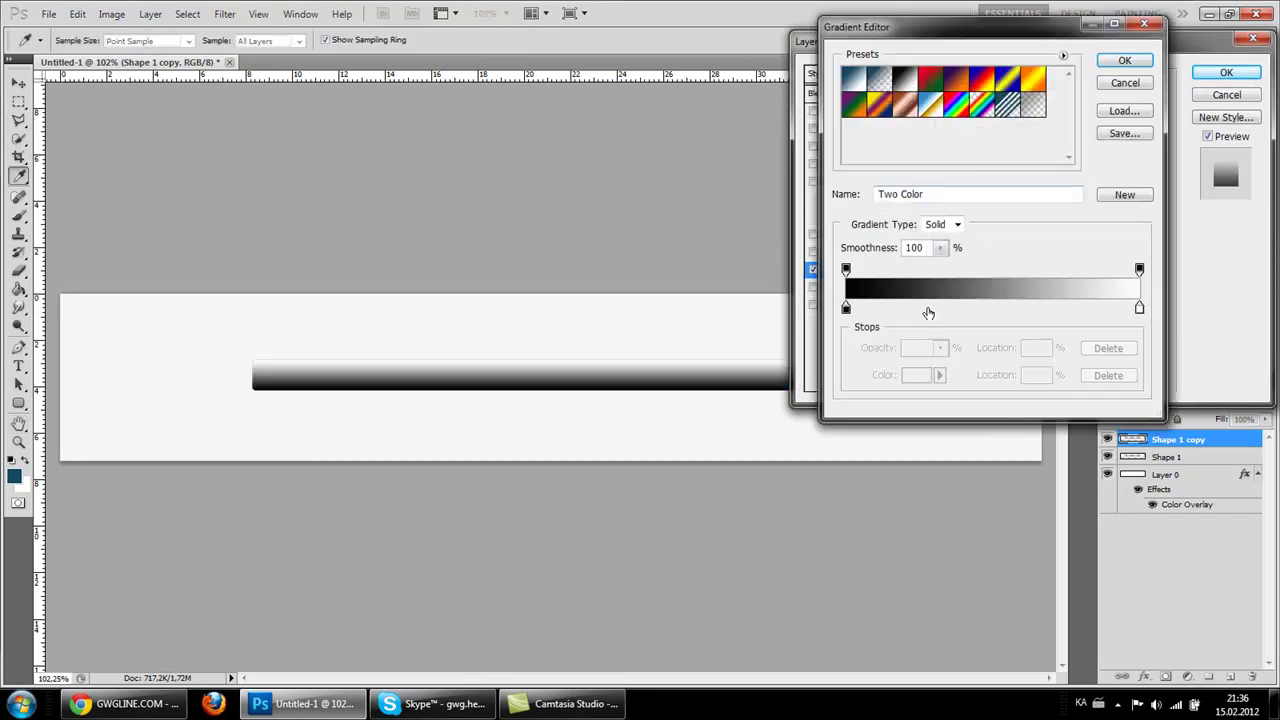
left_click(846, 308)
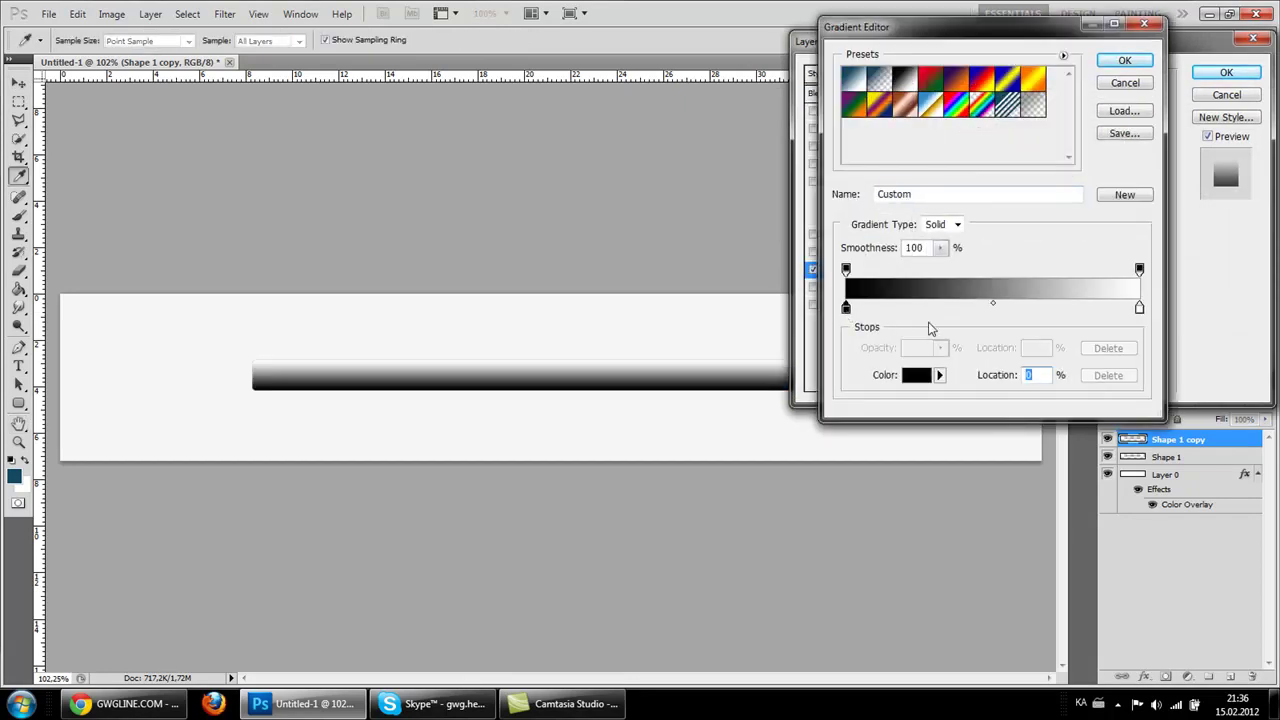
left_click_drag(847, 309, 957, 309)
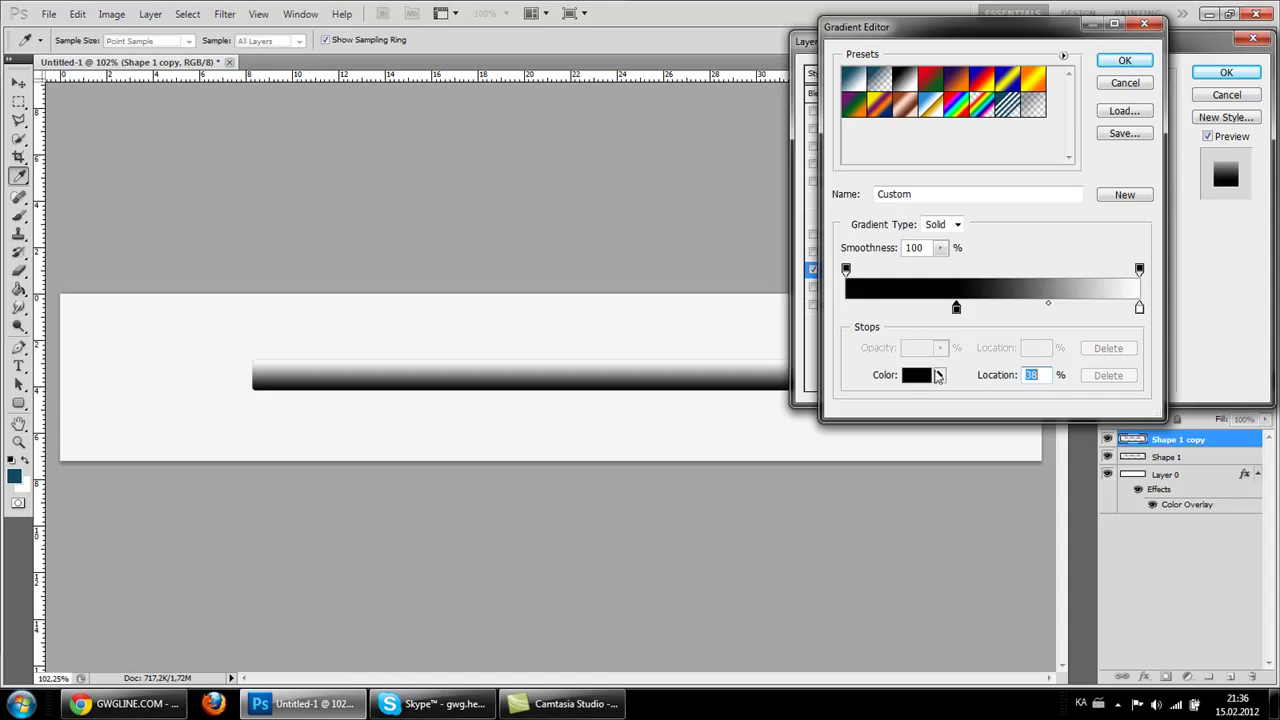
left_click(16, 470)
left_click(1236, 72)
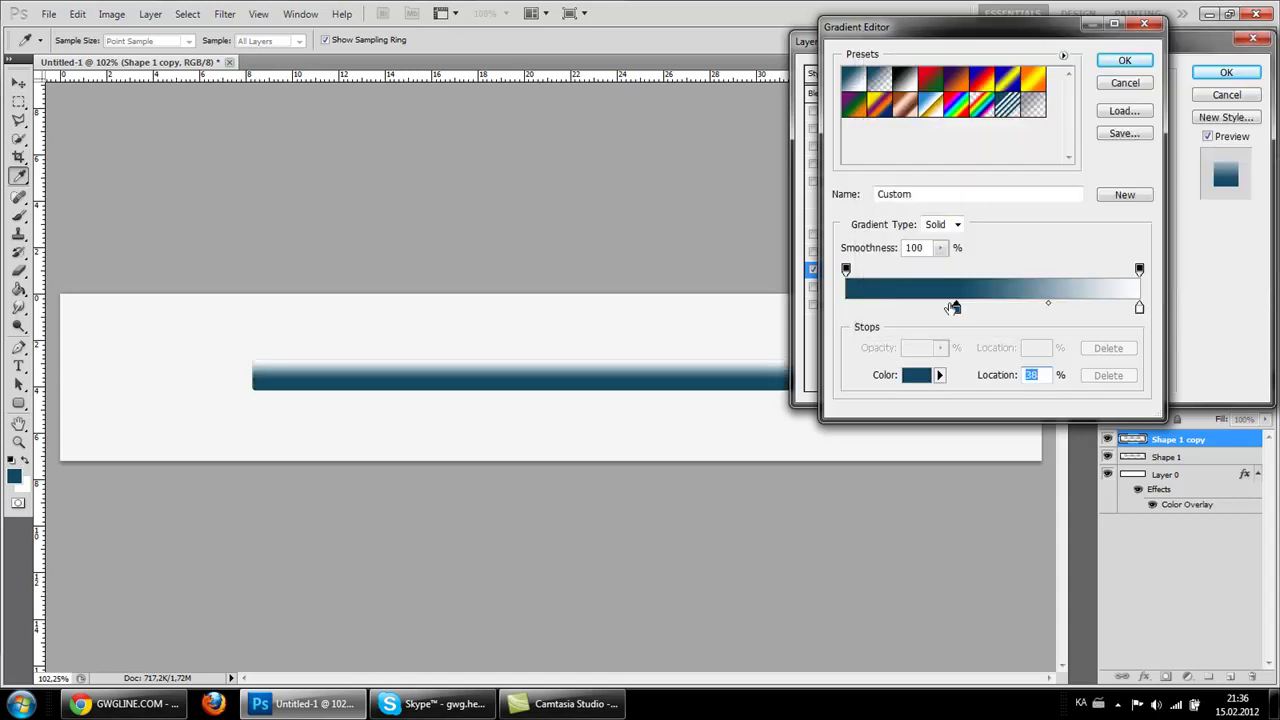
left_click_drag(954, 309, 846, 309)
Step: Color the gradient's end stop with the same dark blue, add a #3fa5d2 stop at 49%, and accept the gradient
left_click(1139, 309)
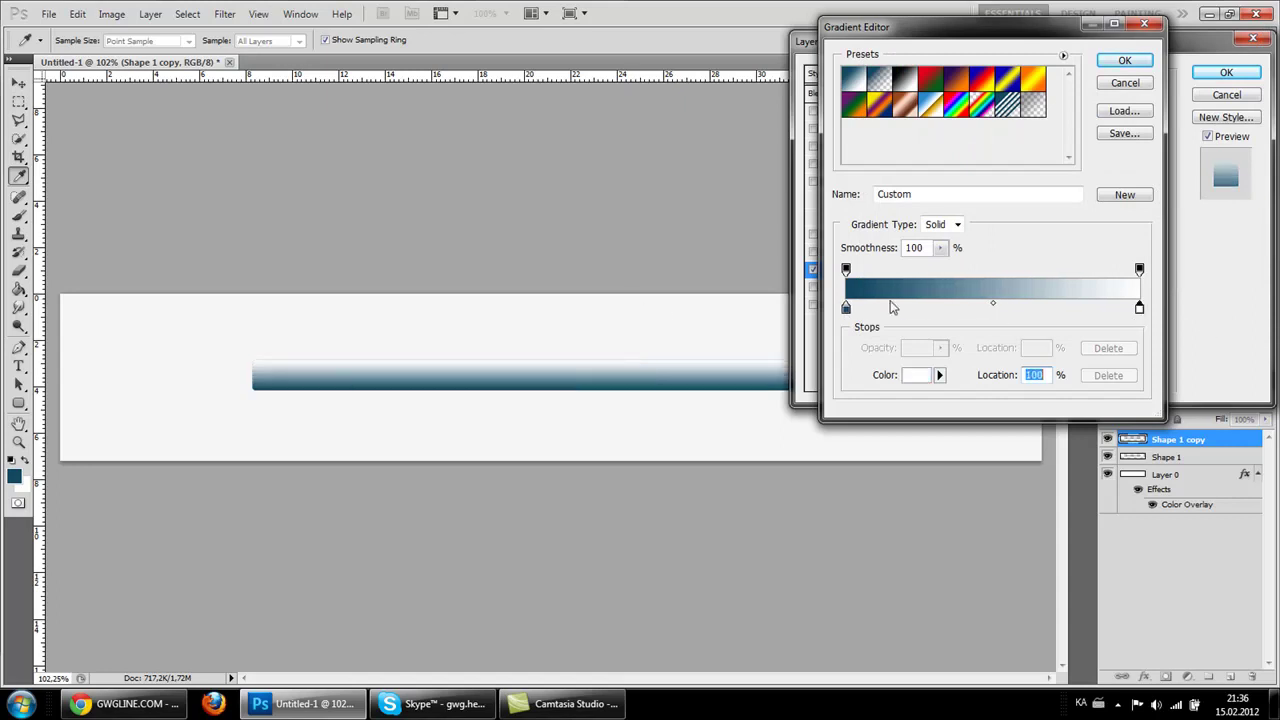
left_click(890, 299)
mouse_move(987, 320)
left_mouse_down()
mouse_move(1000, 310)
mouse_move(989, 310)
left_mouse_up()
double_click(989, 309)
left_click_drag(1016, 152, 1019, 117)
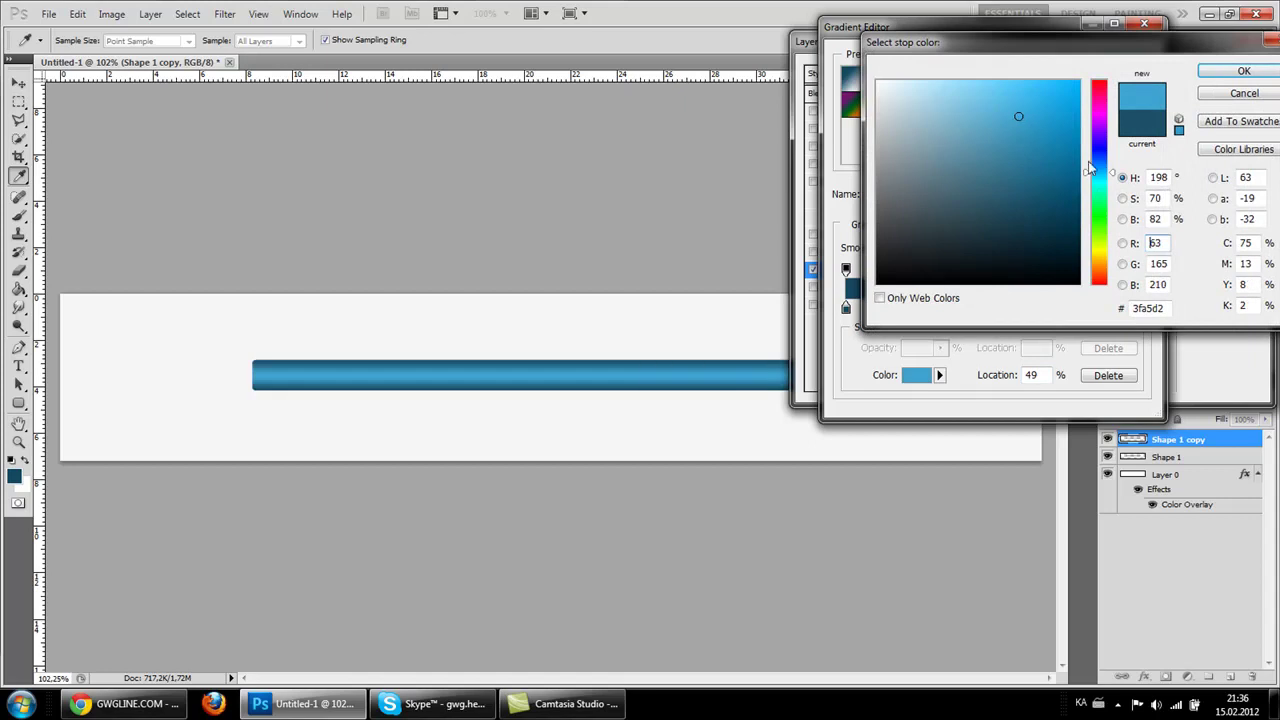
left_click(1244, 71)
left_click(1126, 60)
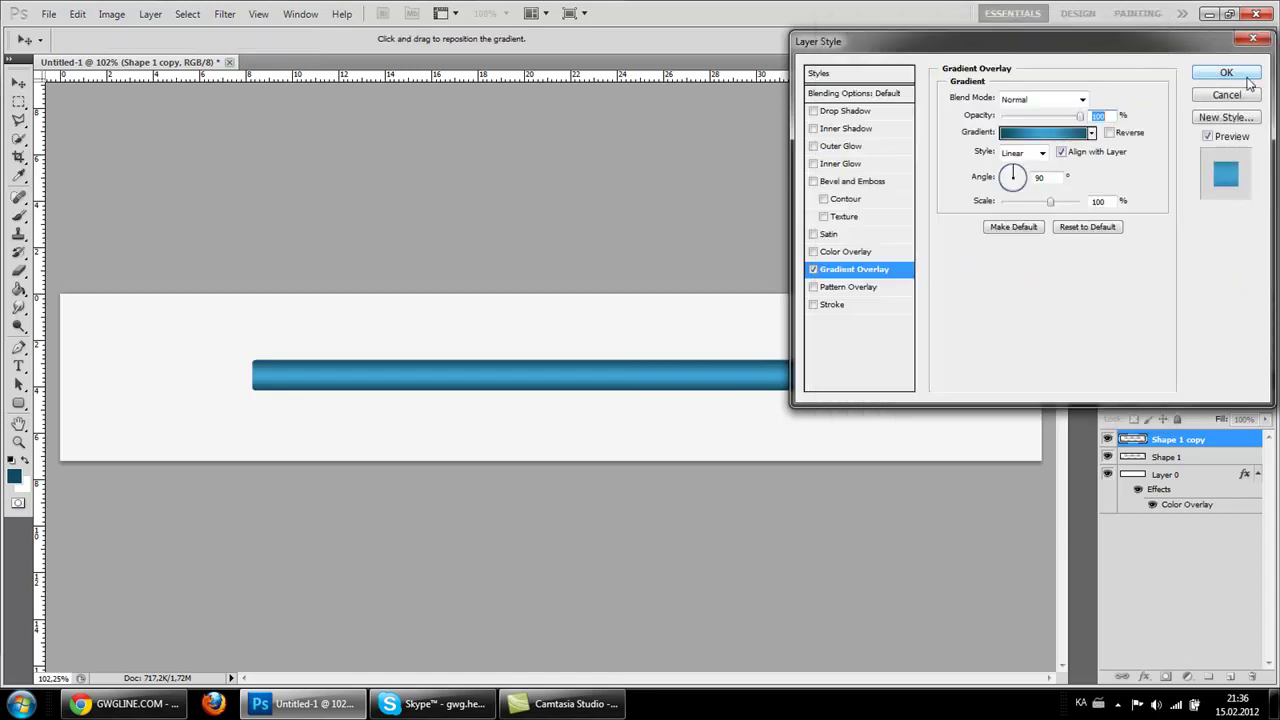
Step: Accept the duplicated bar's Gradient Overlay and lower that layer's opacity to 6%
left_click(1226, 68)
left_click(1264, 398)
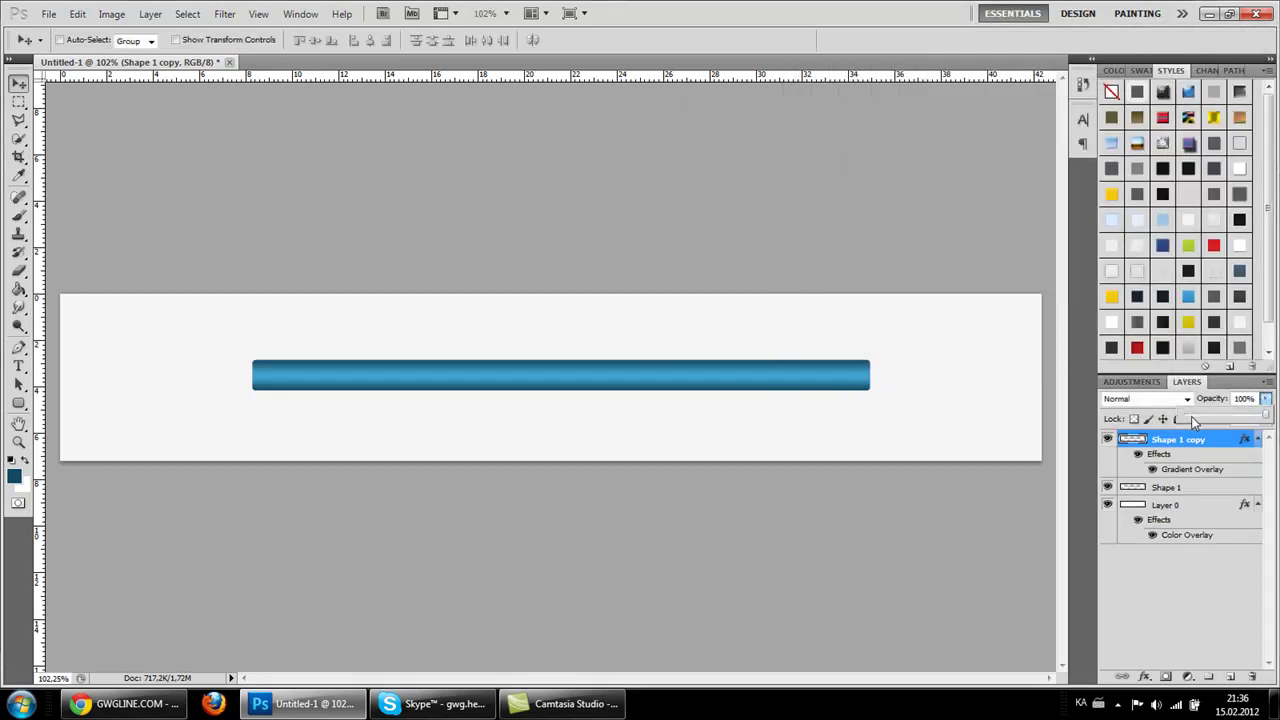
left_click_drag(1191, 416, 1197, 418)
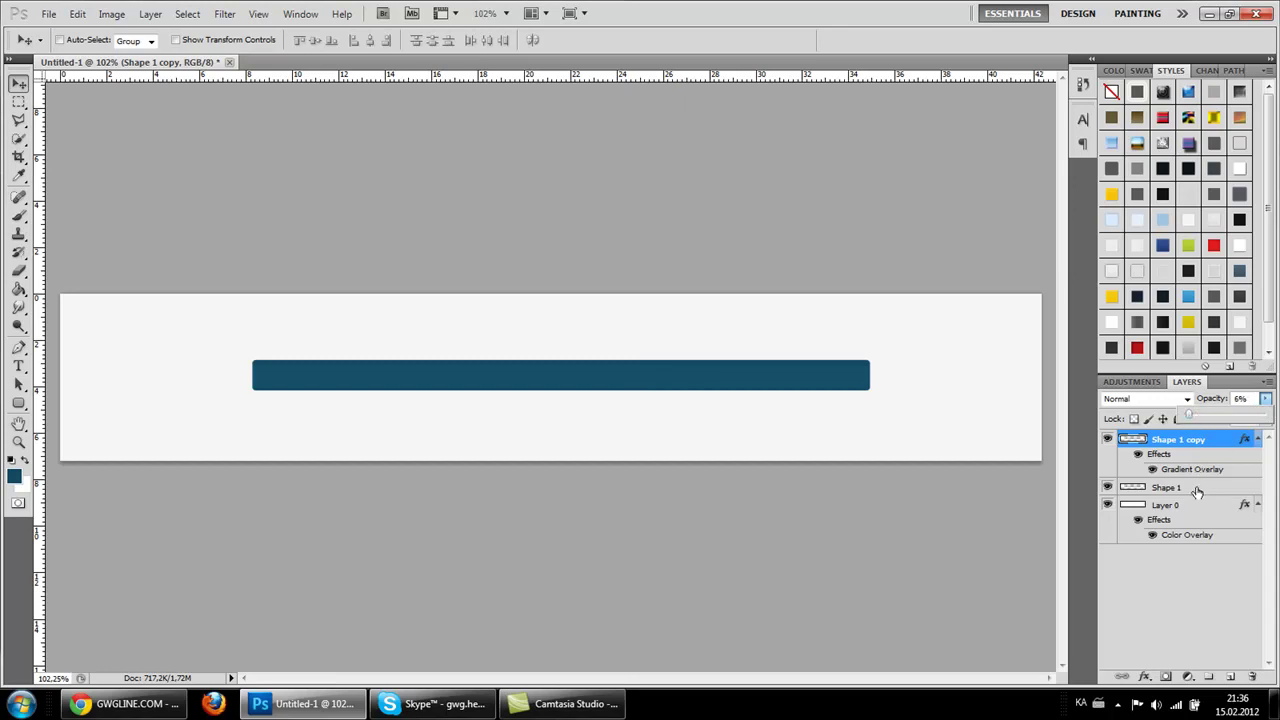
left_click(1226, 443)
Step: Add a 1 px outside Stroke in dark blue #0f394b to the original bar layer, Shape 1
left_click(1205, 490)
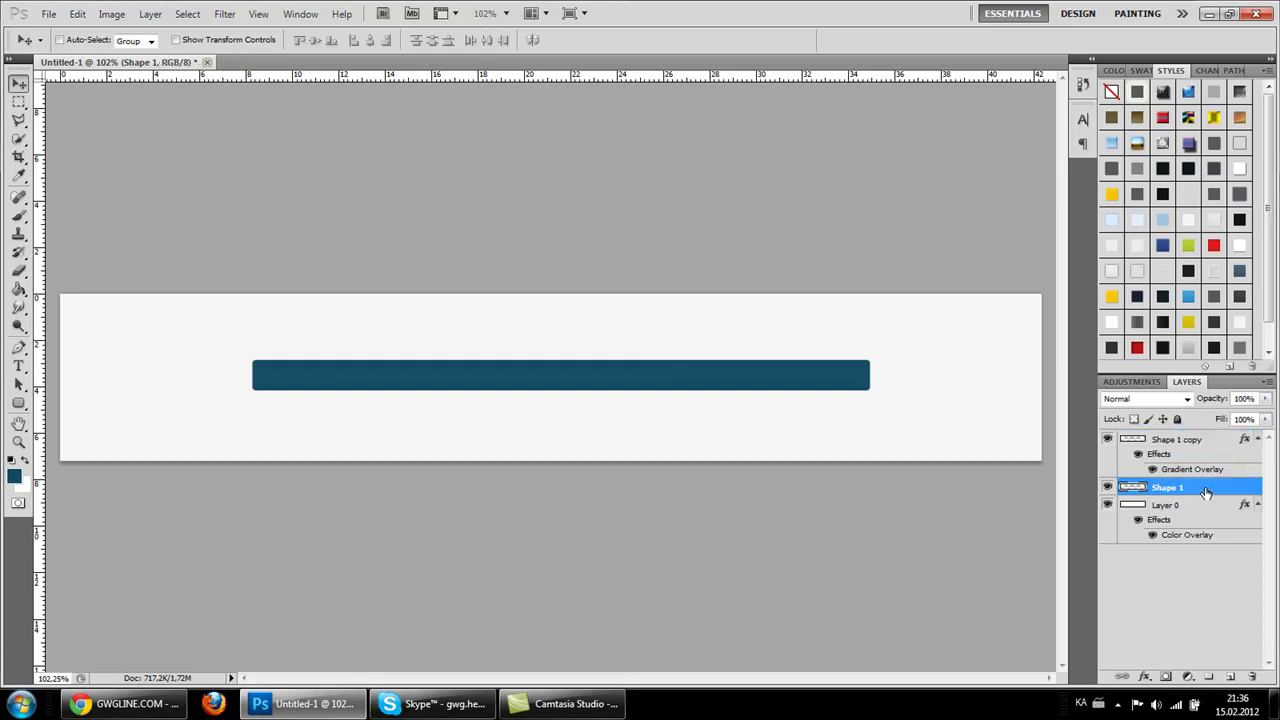
left_click(1205, 449)
double_click(1198, 492)
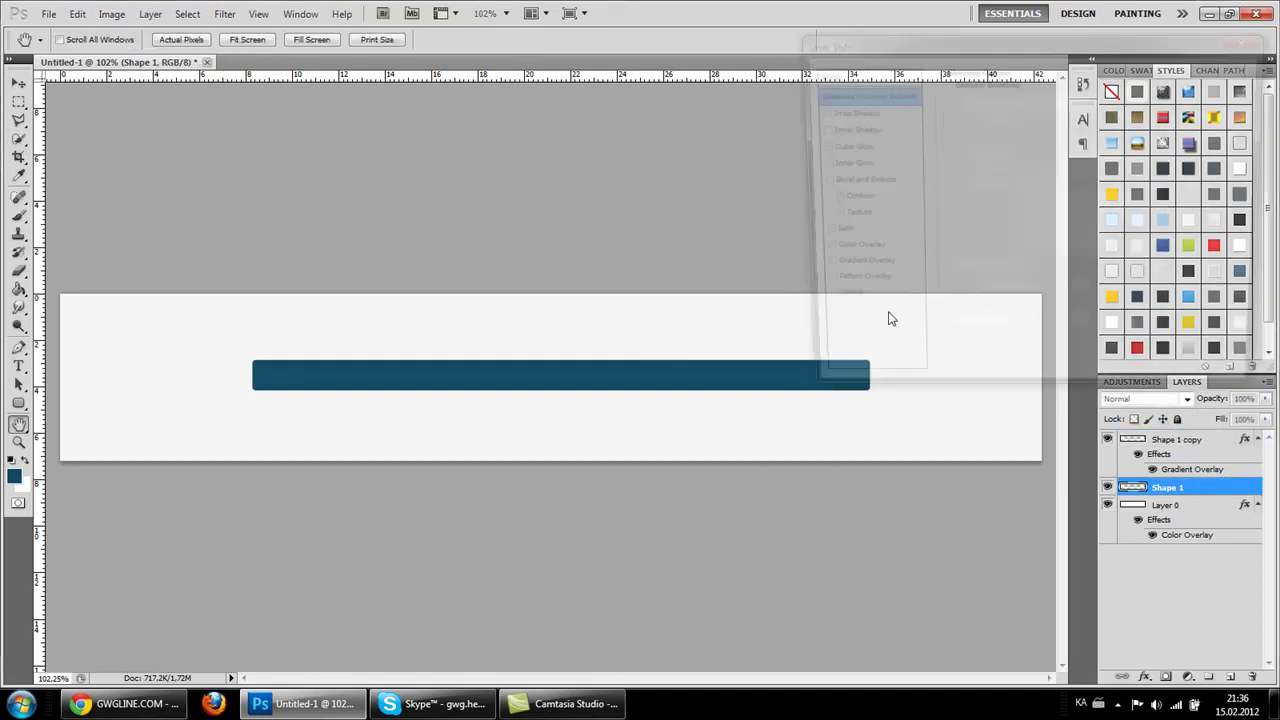
left_click(832, 304)
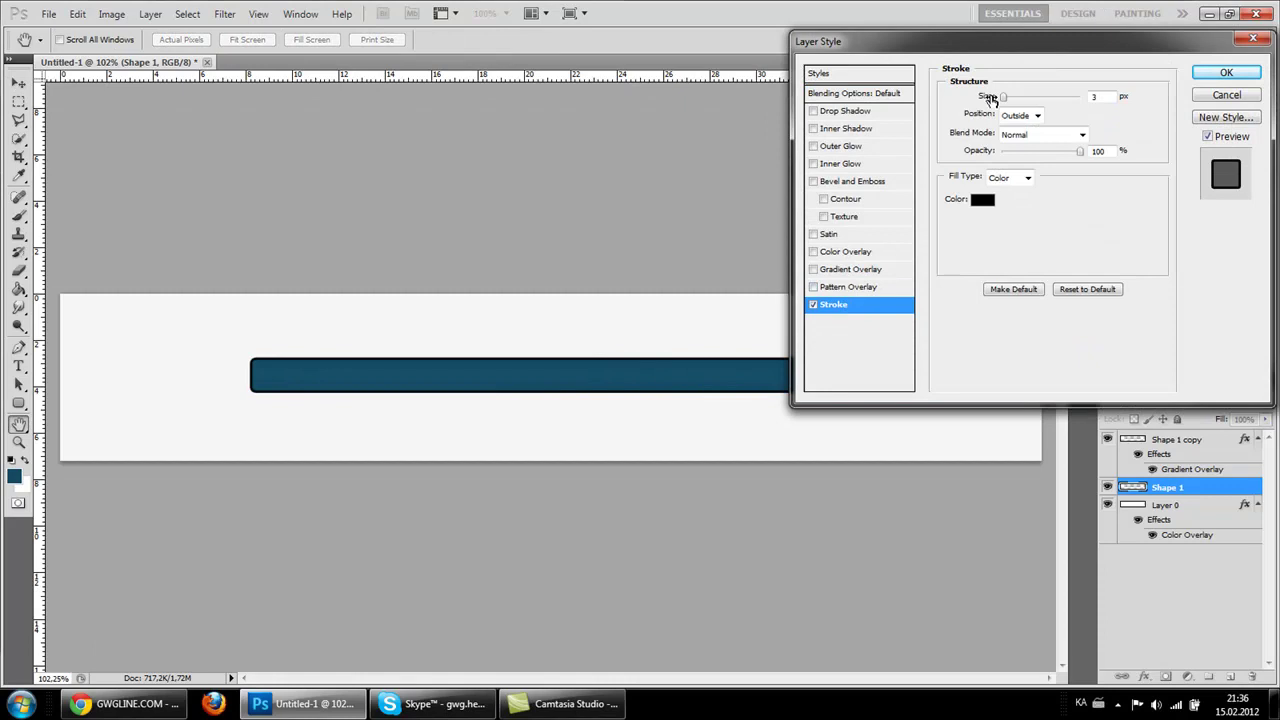
left_click(990, 200)
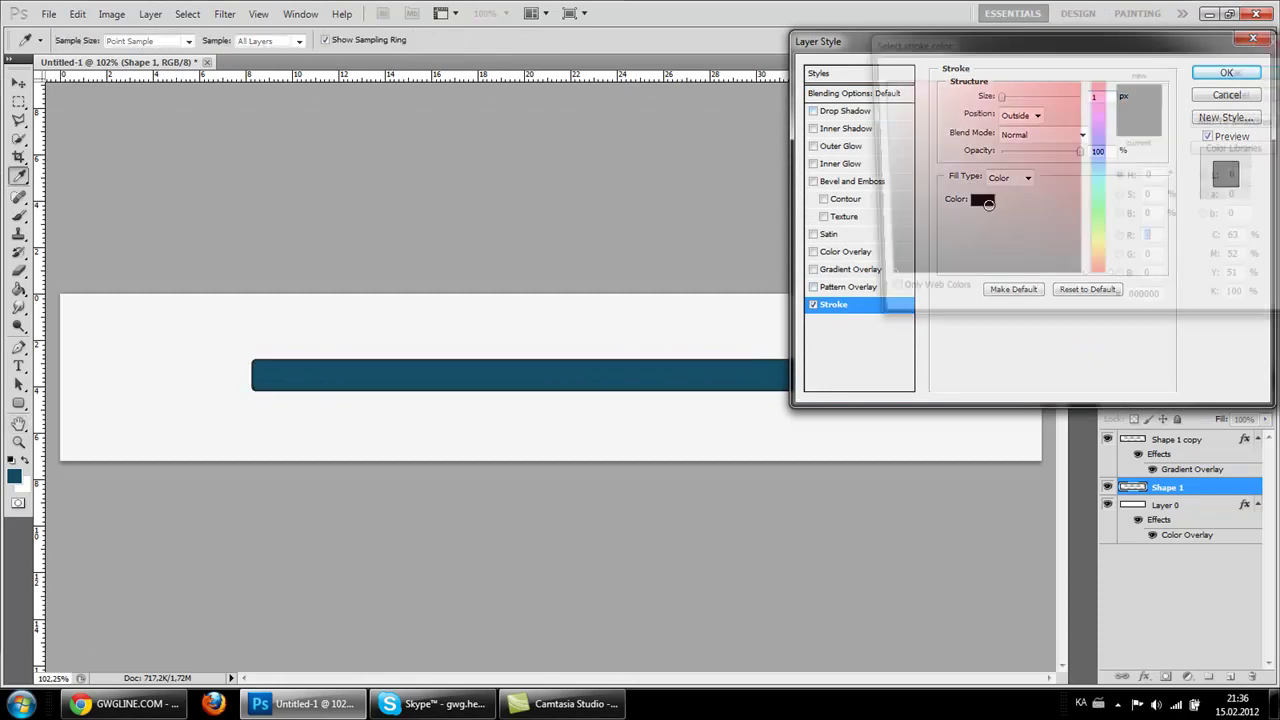
left_click(752, 368)
left_click(751, 367)
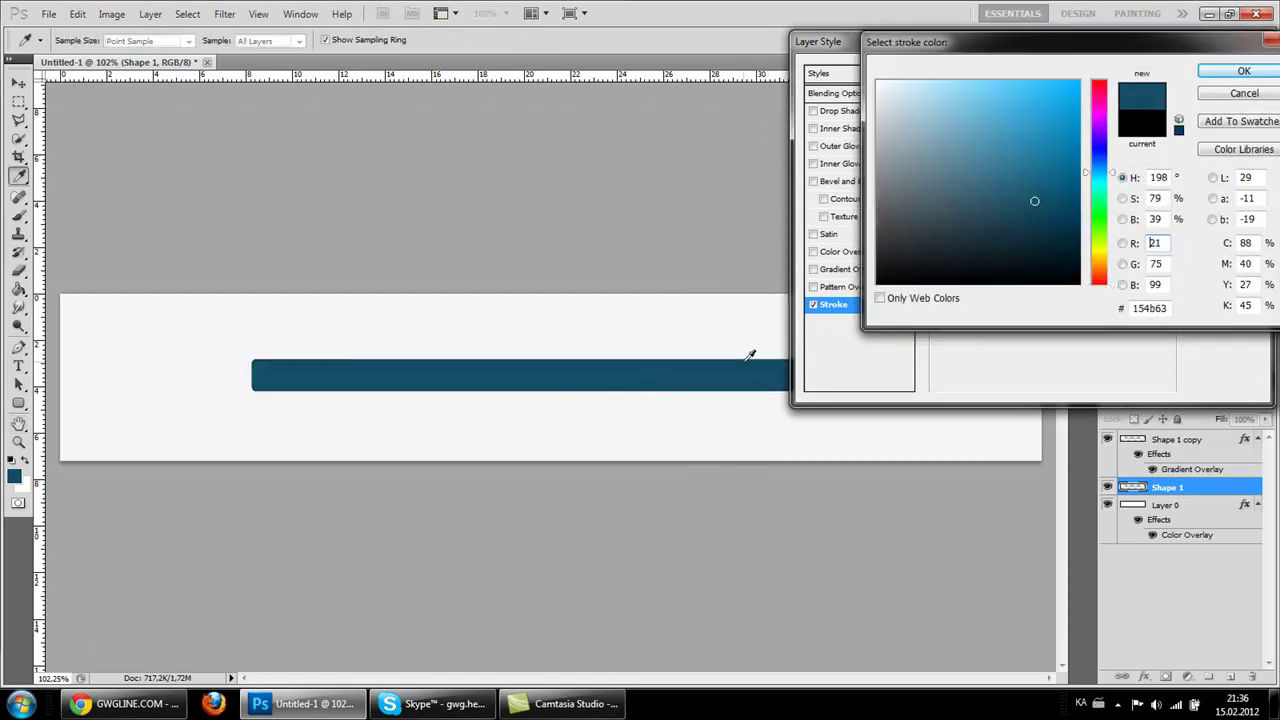
left_click(1040, 214)
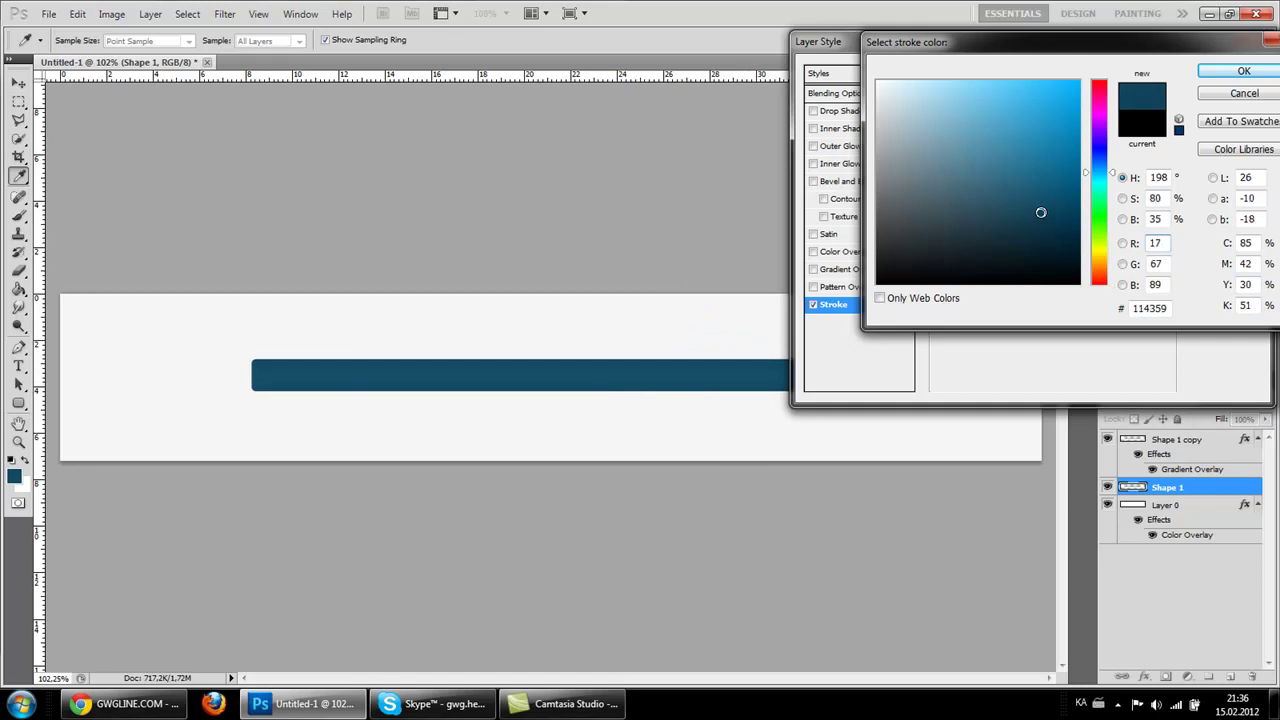
left_click(1038, 221)
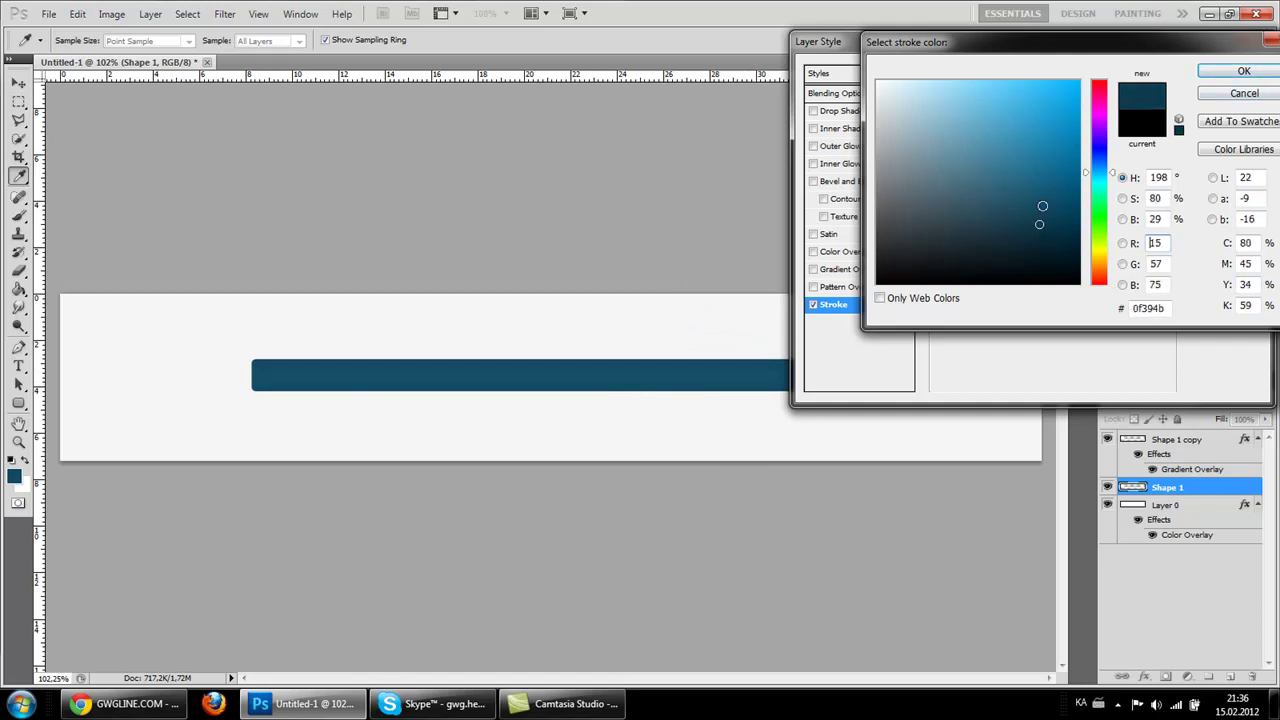
left_click(1210, 73)
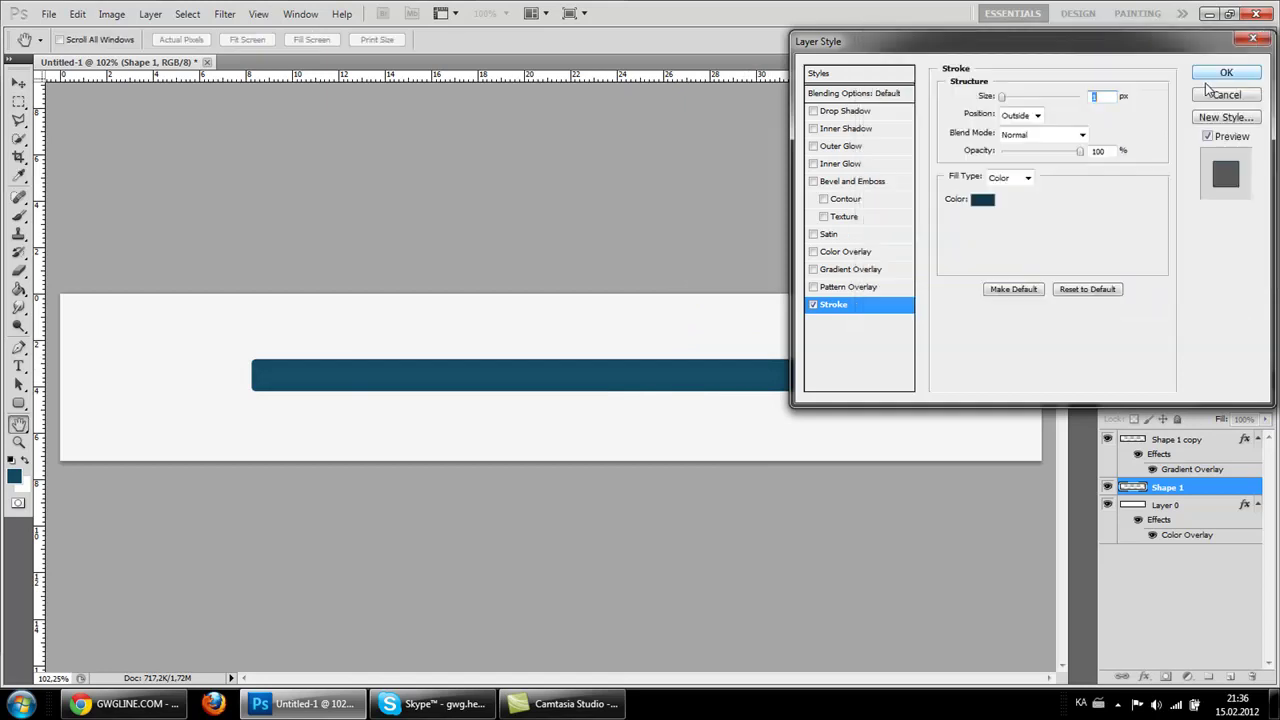
key("Return")
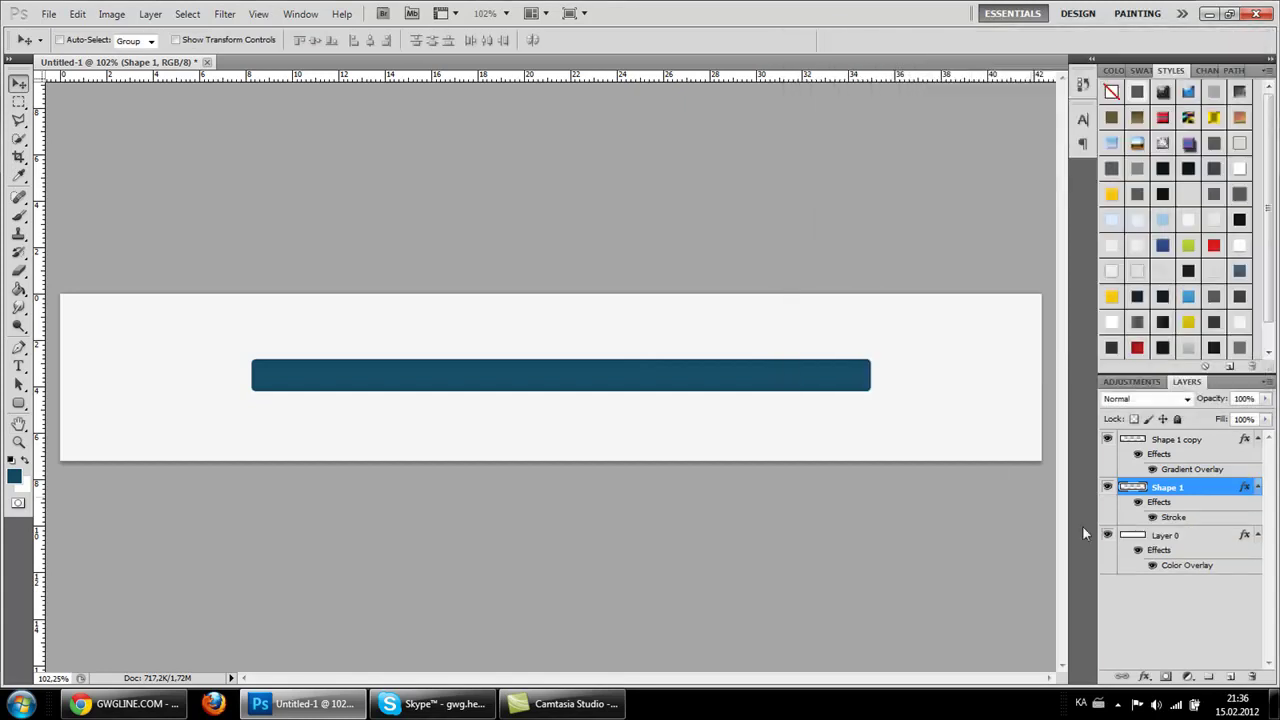
Step: On a new layer above the bars, stroke a straight Pen path along the bar's upper edge and delete the path
left_click(1190, 447)
left_click(1230, 677)
left_click(18, 347)
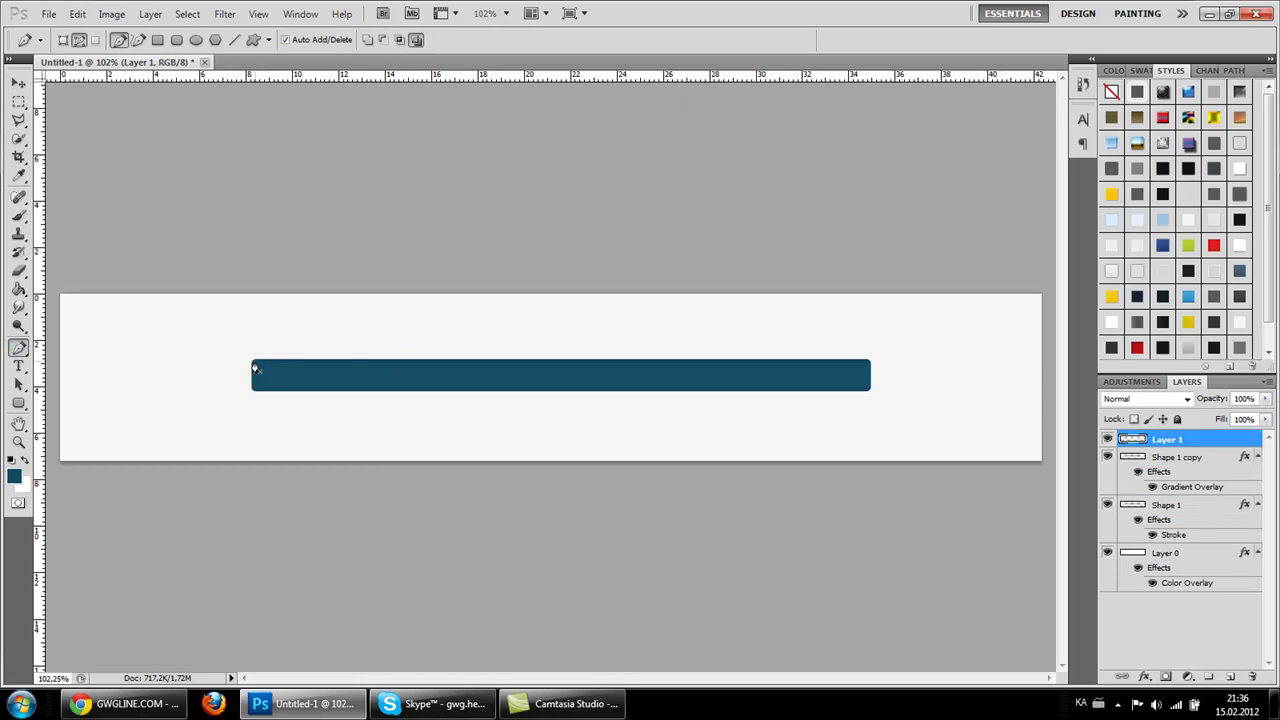
left_click(864, 362)
right_click(674, 406)
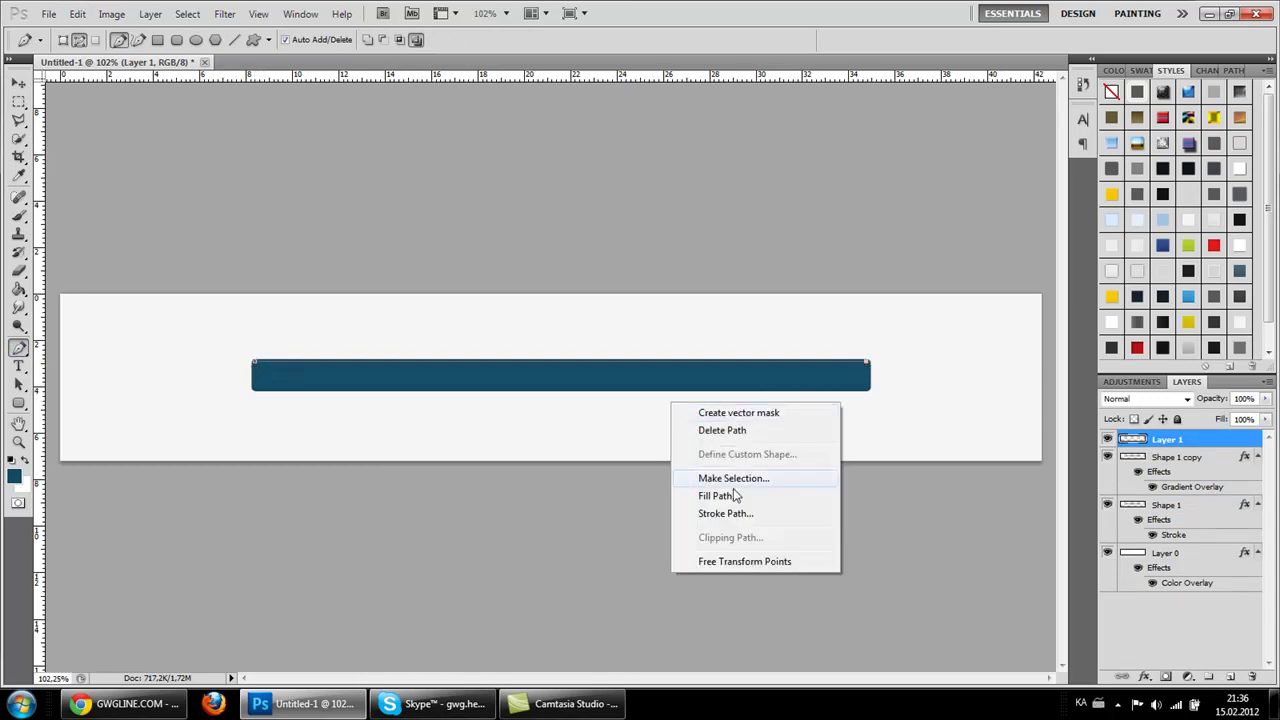
left_click(716, 514)
left_click(735, 238)
right_click(724, 326)
left_click(754, 352)
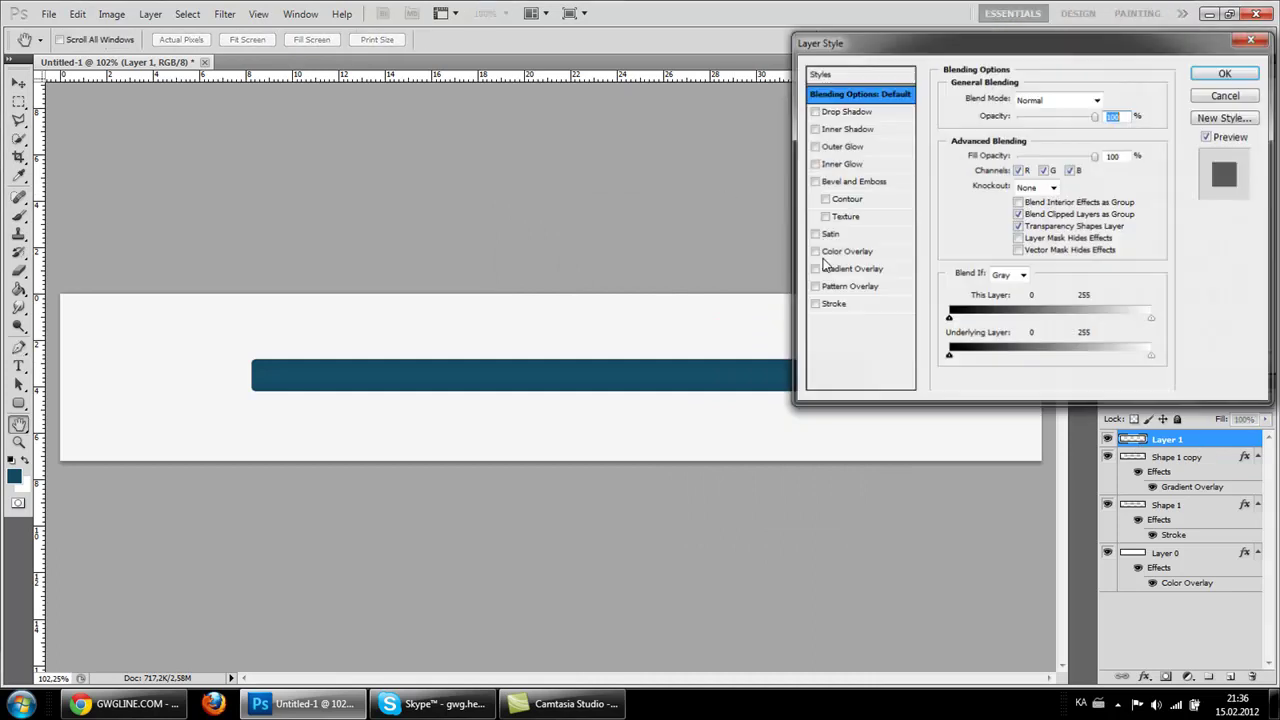
Step: Add a Color Overlay of lighter blue #216987 to the stroked line on Layer 1
left_click(843, 252)
left_click(1107, 102)
left_click(1104, 100)
left_click(737, 370)
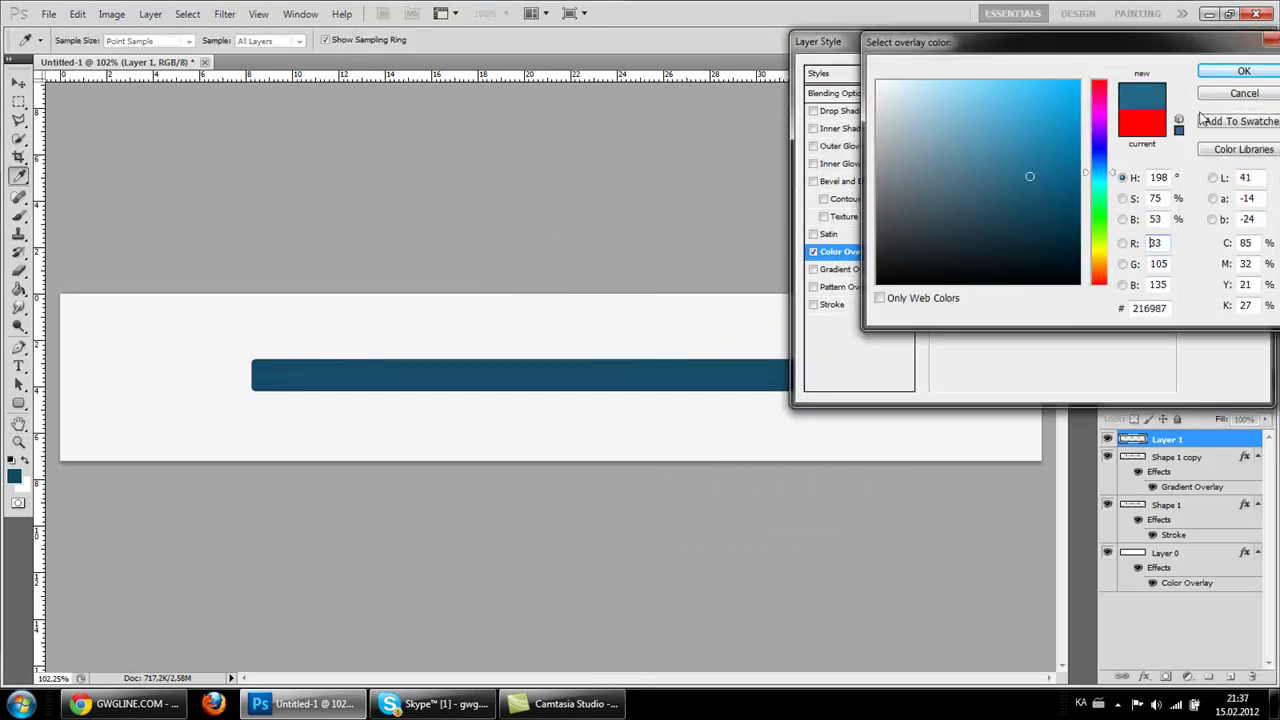
left_click(1243, 71)
left_click(1230, 77)
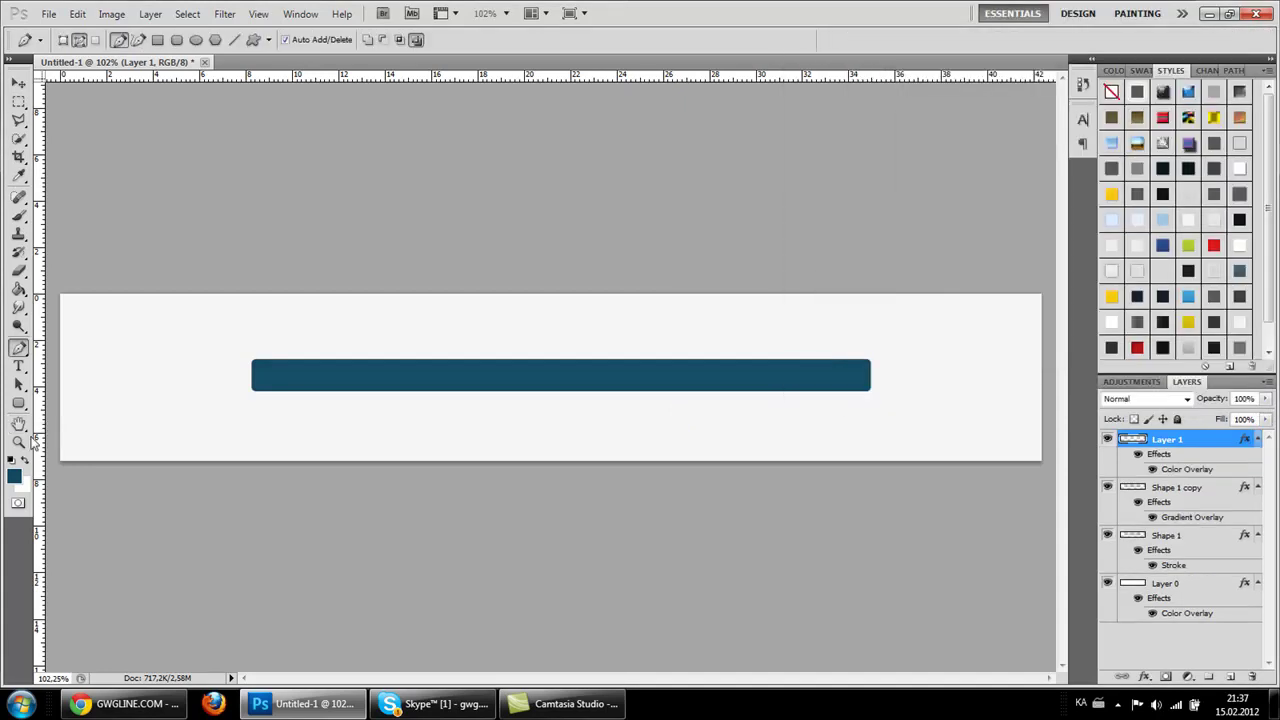
Step: Fade the ends of the highlight line near the bar's corners with an eraser of size 82
key("z")
left_click(226, 369)
left_click(166, 366)
left_click(20, 289)
left_click(19, 271)
right_click(235, 327)
left_click(235, 320)
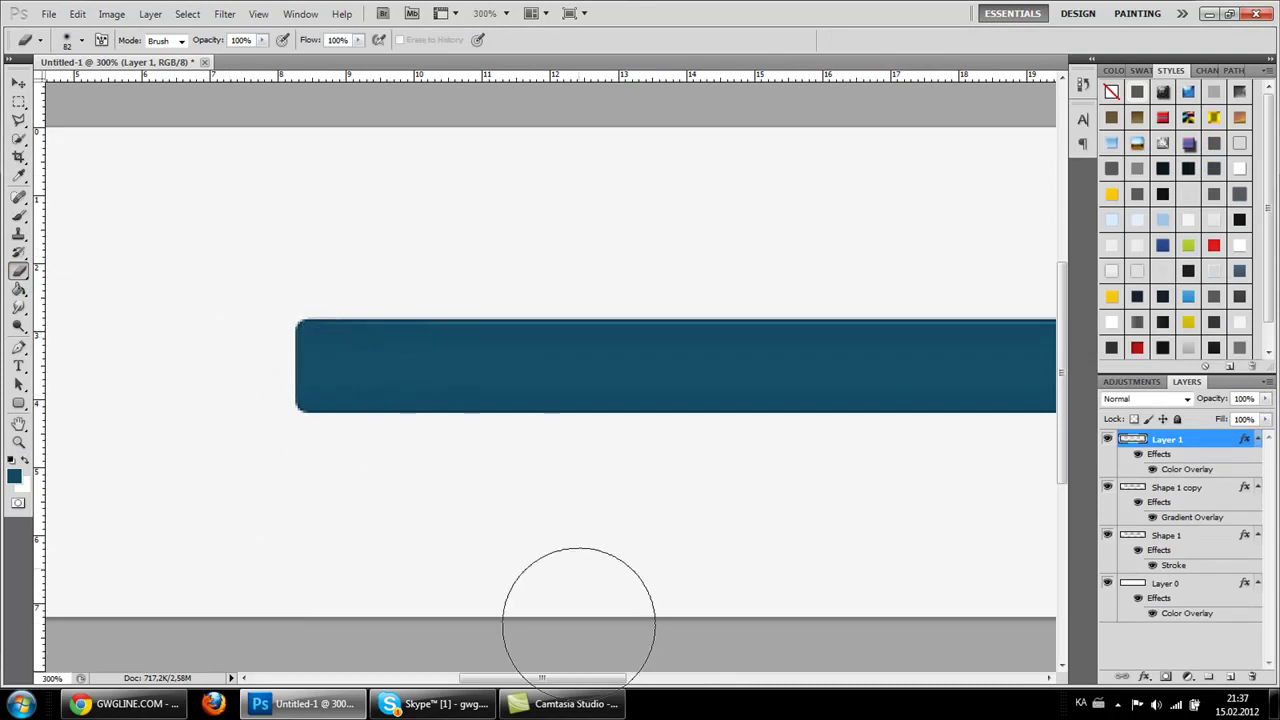
left_click_drag(543, 679, 836, 679)
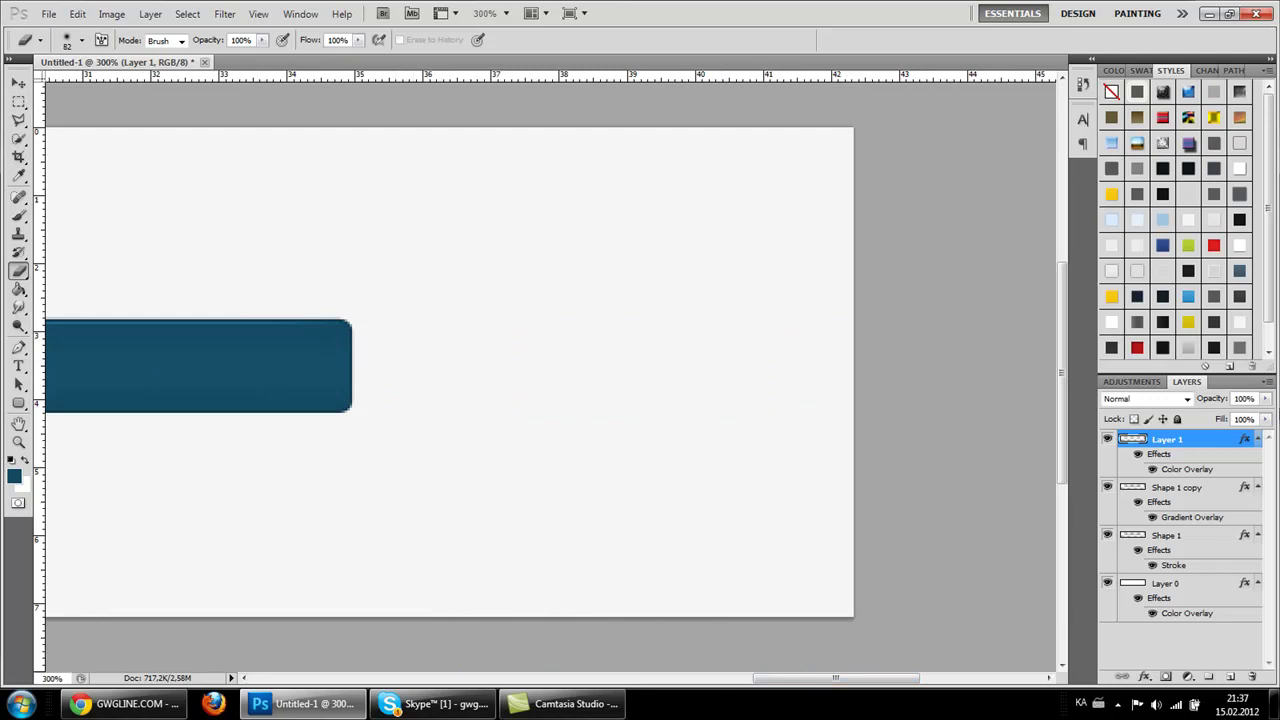
Step: Duplicate the highlight line under the default name and move the copy down to the bar's lower edge
right_click(1199, 452)
left_click(1188, 124)
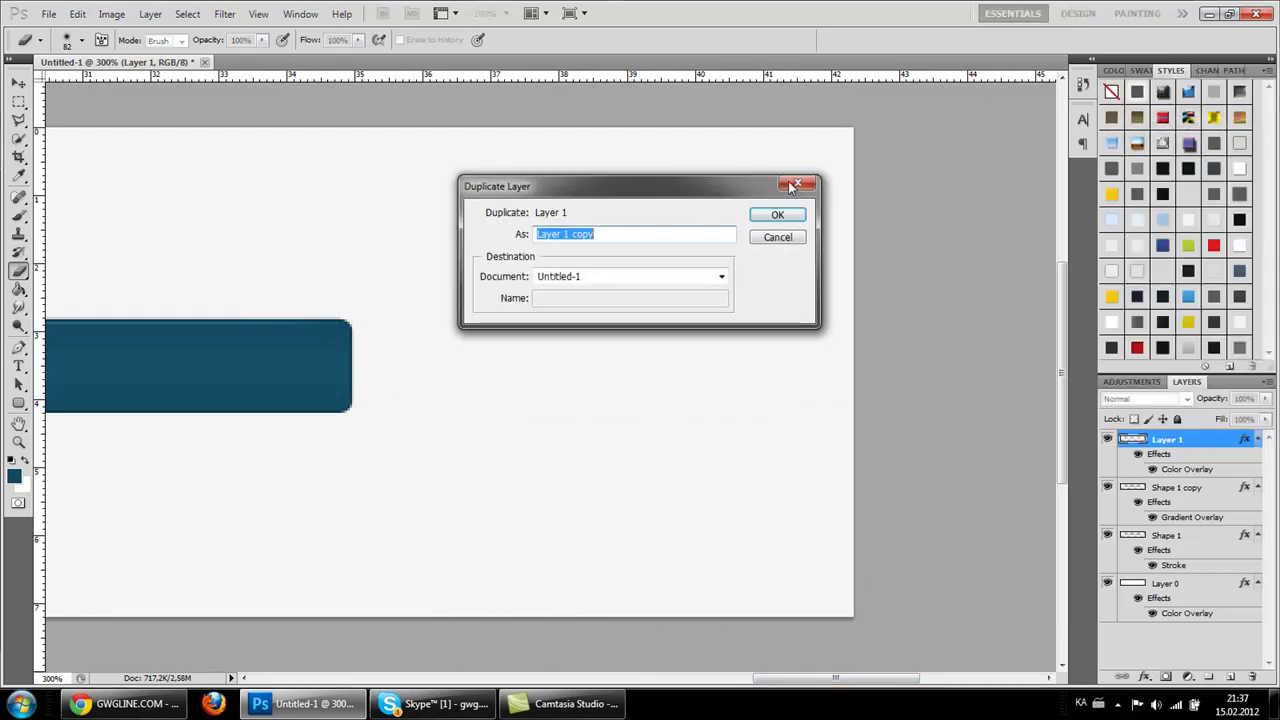
left_click(783, 209)
key("v")
left_click_drag(331, 371, 323, 428)
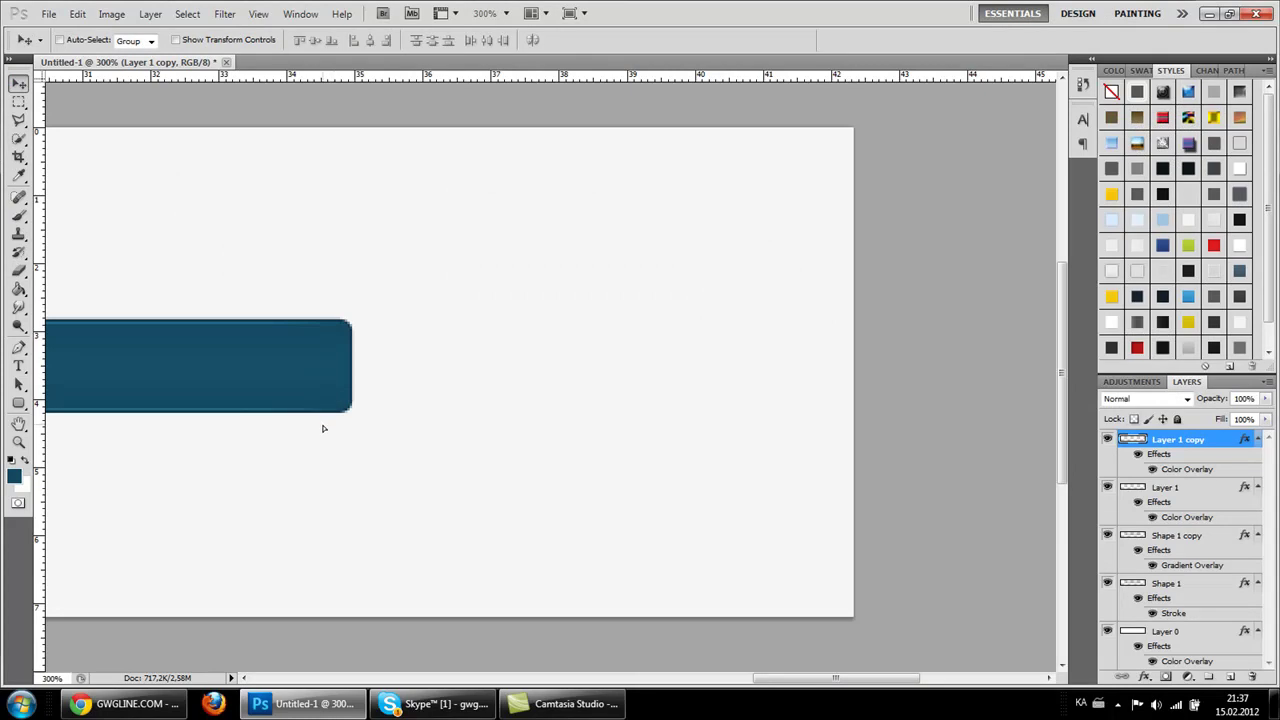
Step: Add the text "მთავარი" at the bar's left end in BPG Nino Mtavruli, 14 pt
left_click(18, 441)
right_click(257, 343)
left_click(283, 374)
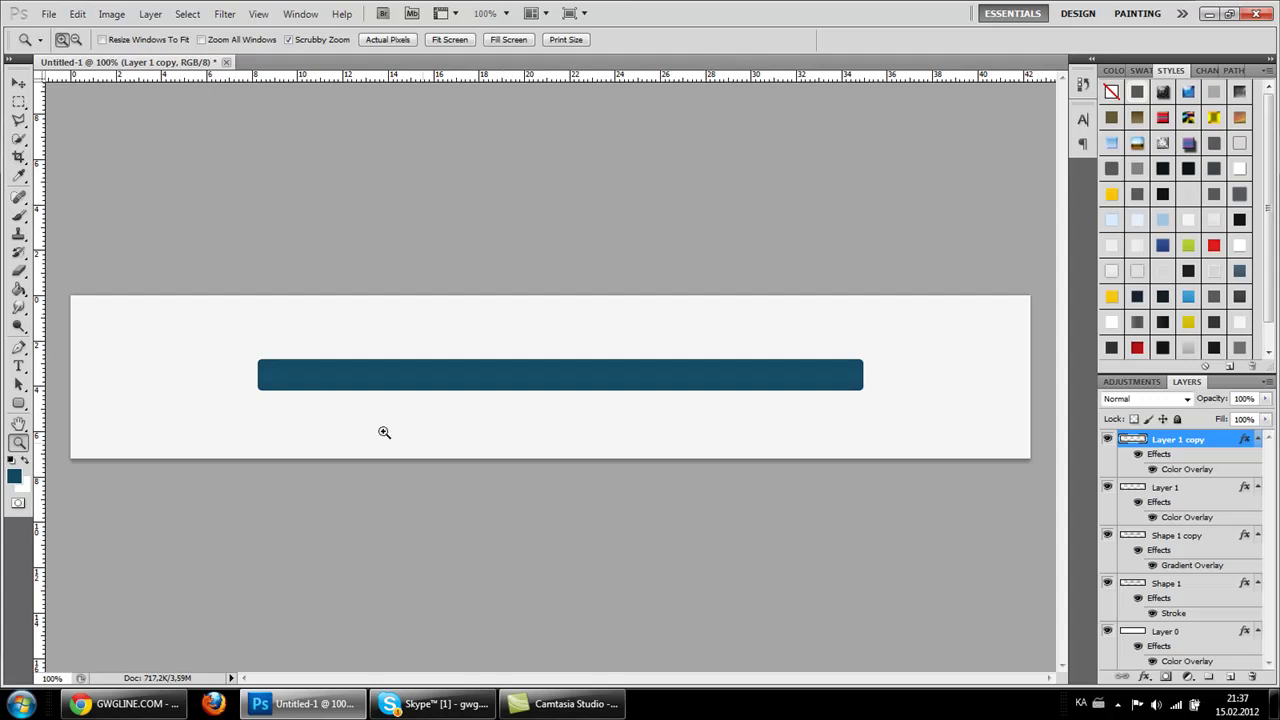
left_click(18, 404)
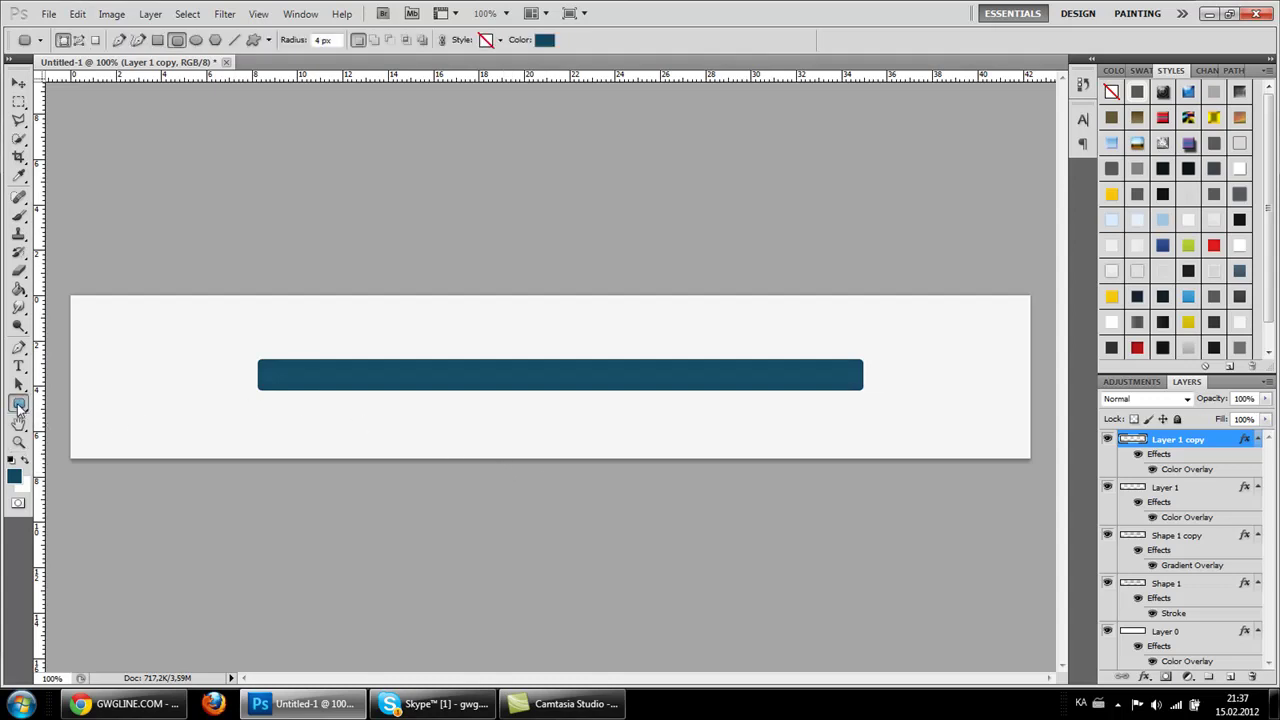
left_click(18, 366)
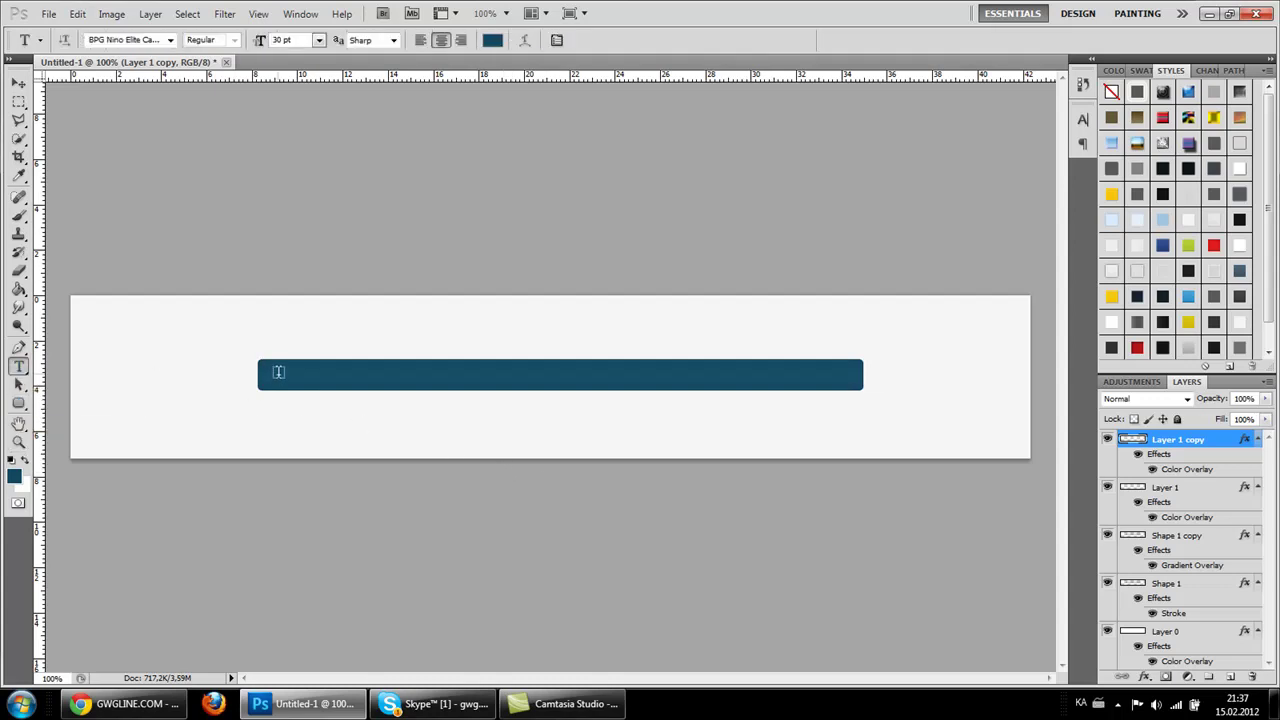
left_click(277, 375)
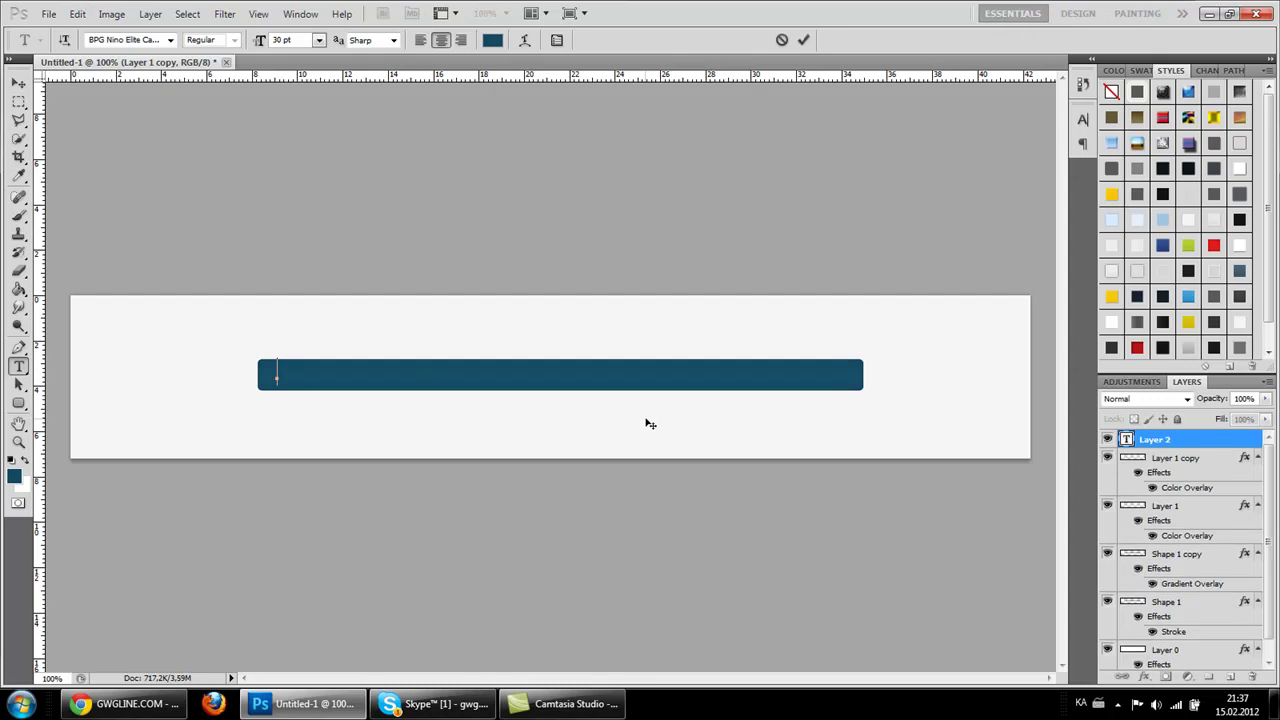
left_click(318, 40)
left_click(170, 40)
left_click(150, 72)
Step: Apply a white #ffffff Color Overlay to the menu text
left_click(1233, 448)
left_click(848, 251)
left_click(1100, 99)
left_click_drag(985, 92, 628, 40)
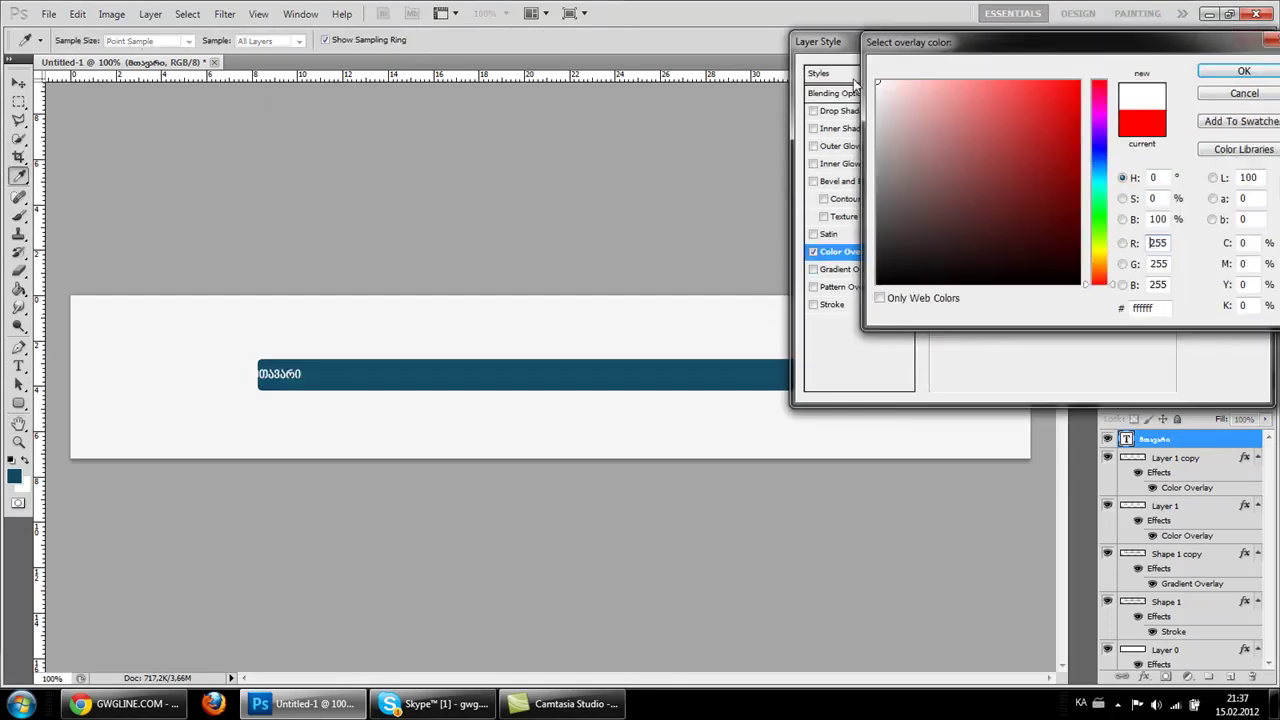
left_click(1213, 71)
Step: Add a black Drop Shadow to the menu text with size 0 px and a reduced distance
left_click(826, 114)
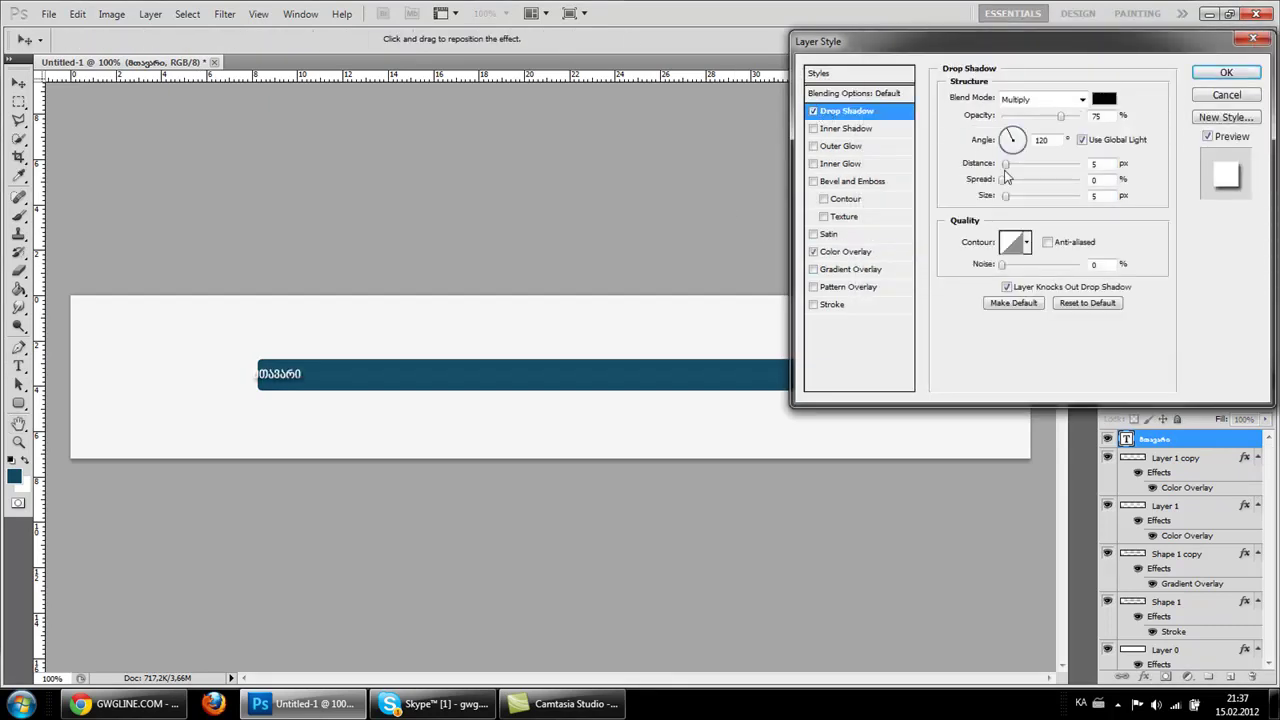
left_click_drag(1002, 196, 680, 182)
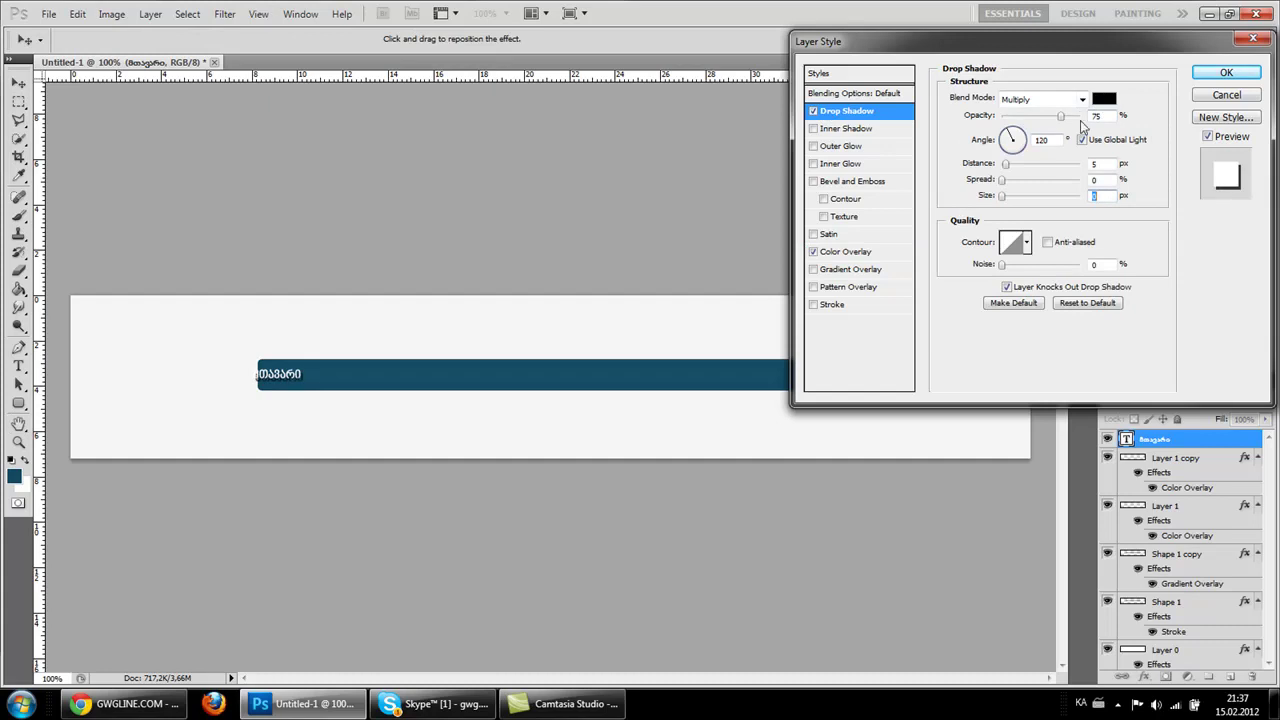
left_click(1226, 72)
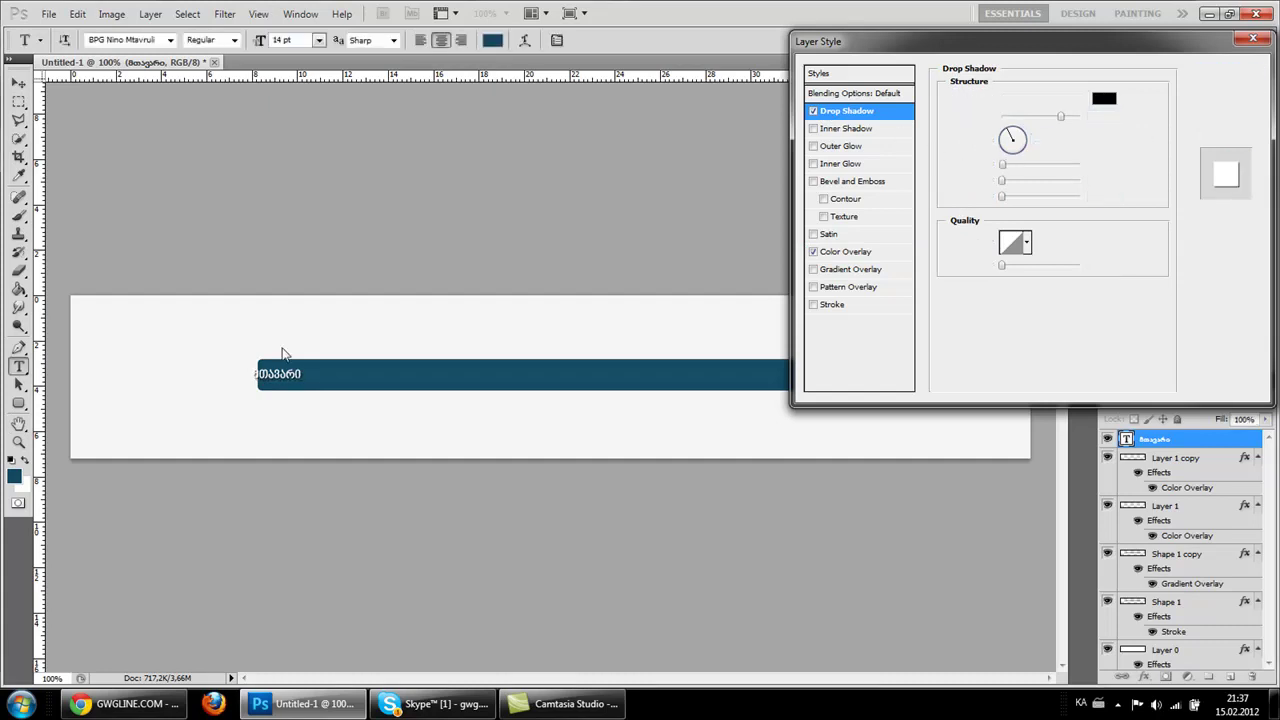
Step: Turn off faux bold for the whole "მთავარი" text
left_click(306, 377)
key("ctrl+a")
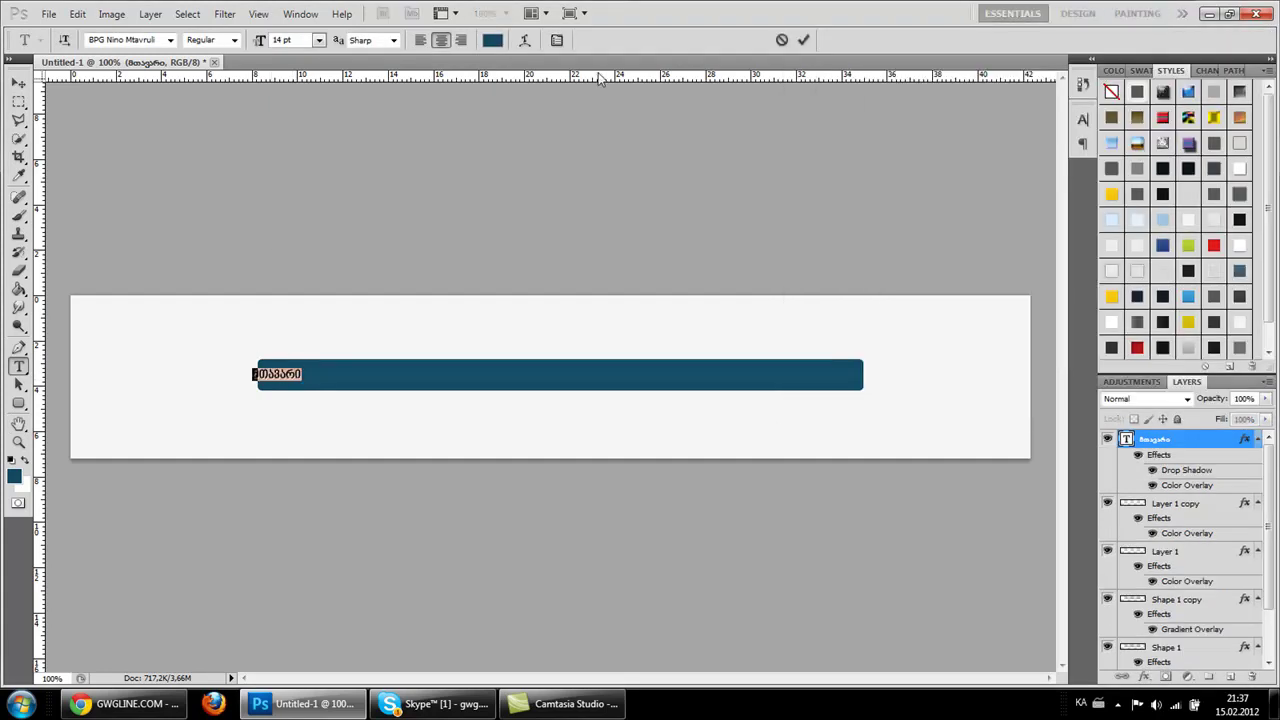
left_click(557, 41)
left_click(919, 239)
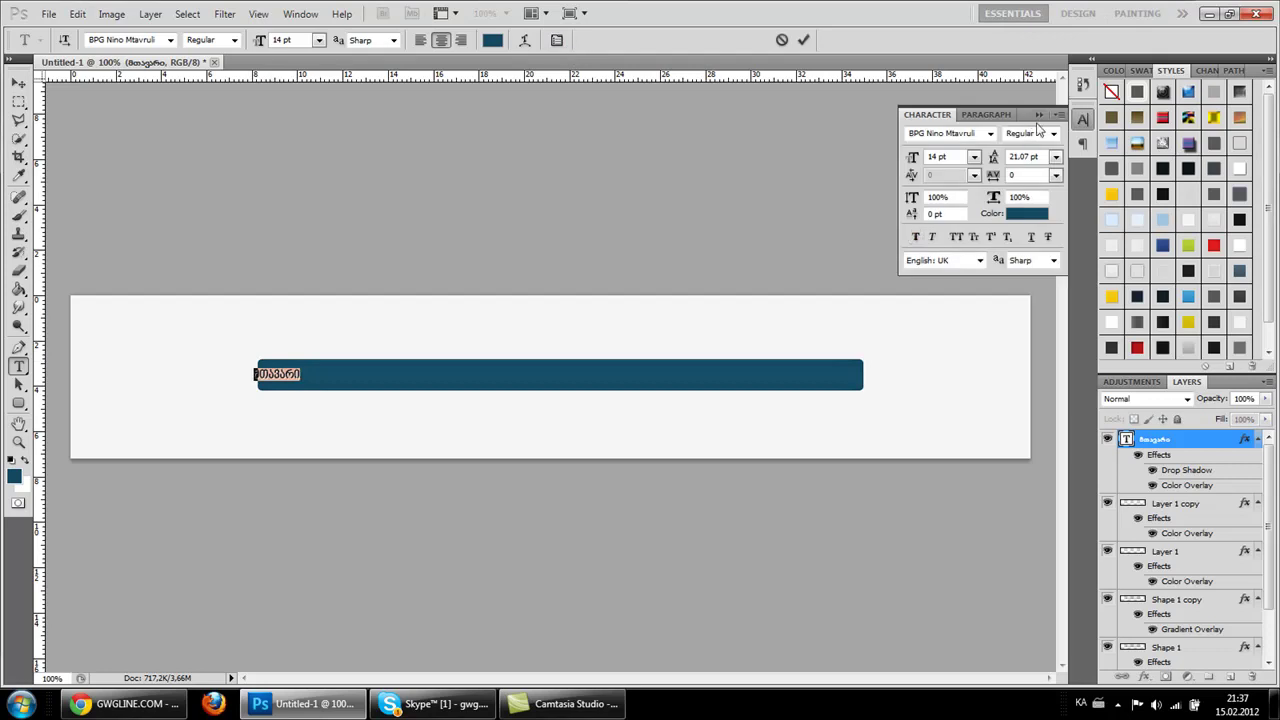
left_click(1040, 115)
Step: Lower the system volume to 34
left_click(1156, 703)
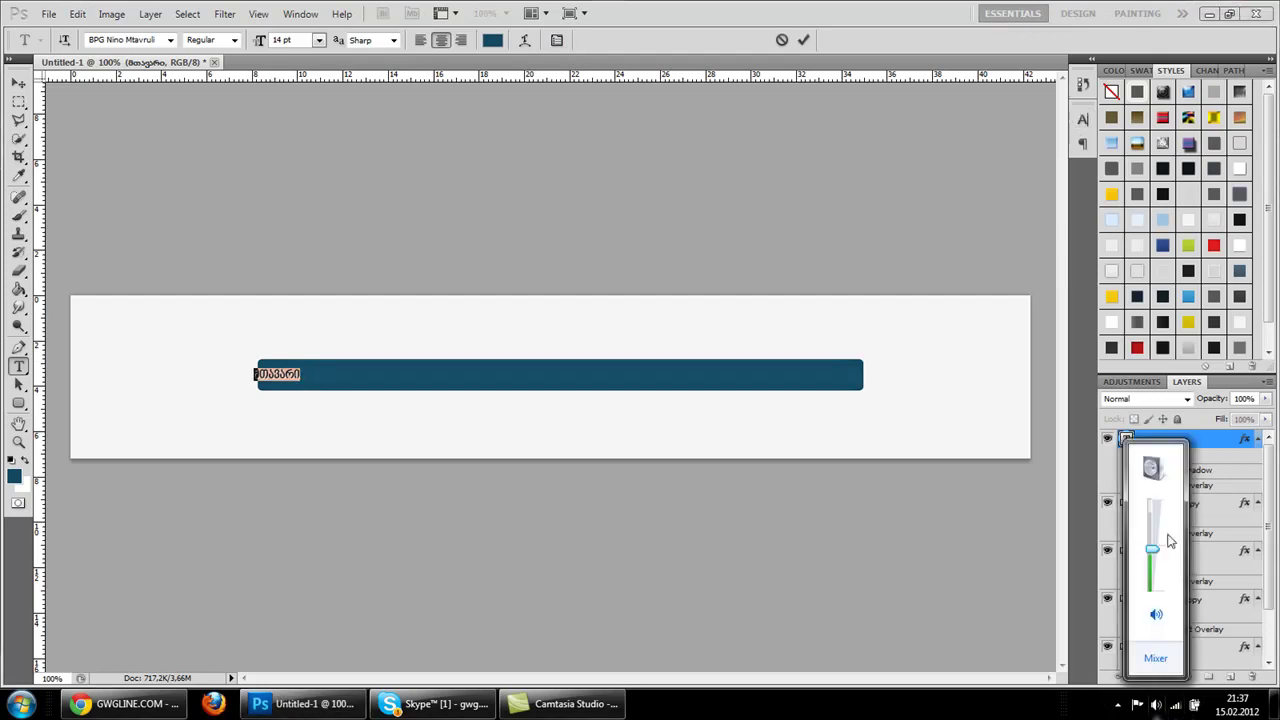
left_click_drag(1155, 560, 1155, 565)
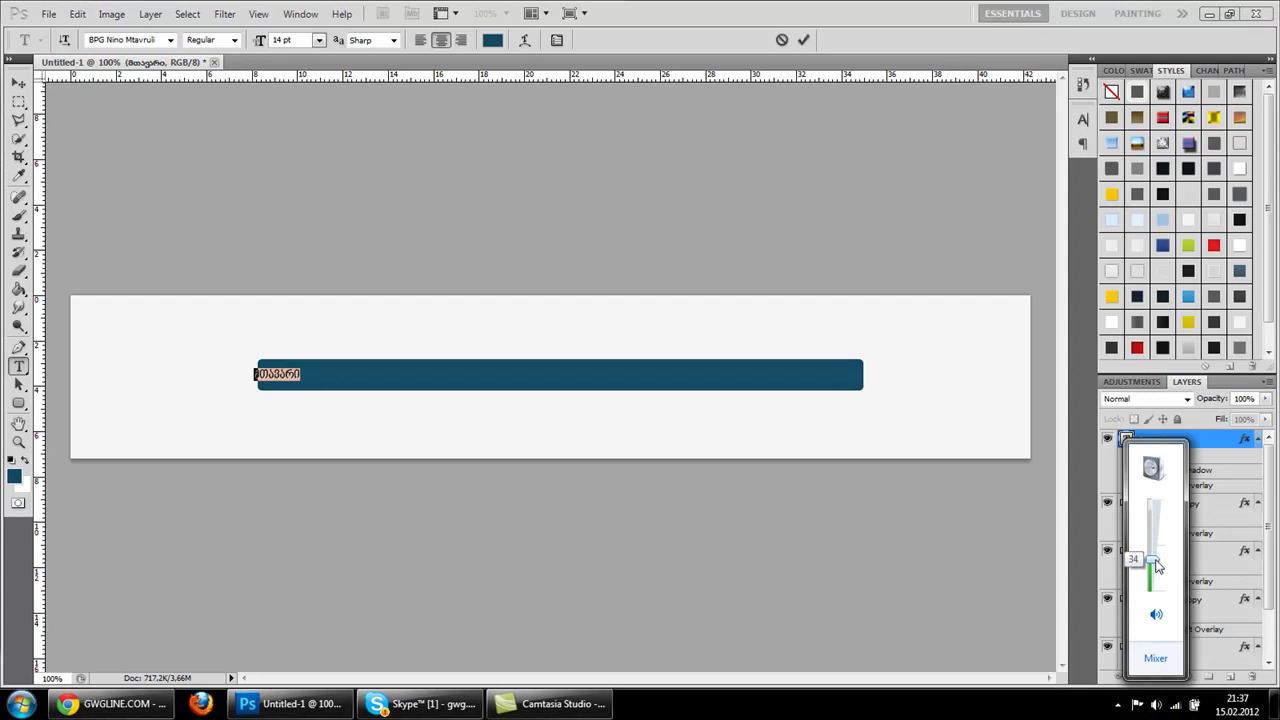
left_click(795, 5)
Step: Position the "მთავარი" text at the start of the blue bar and add the menu label "ფორუმი" after it
left_click(295, 382)
left_click_drag(320, 443, 327, 445)
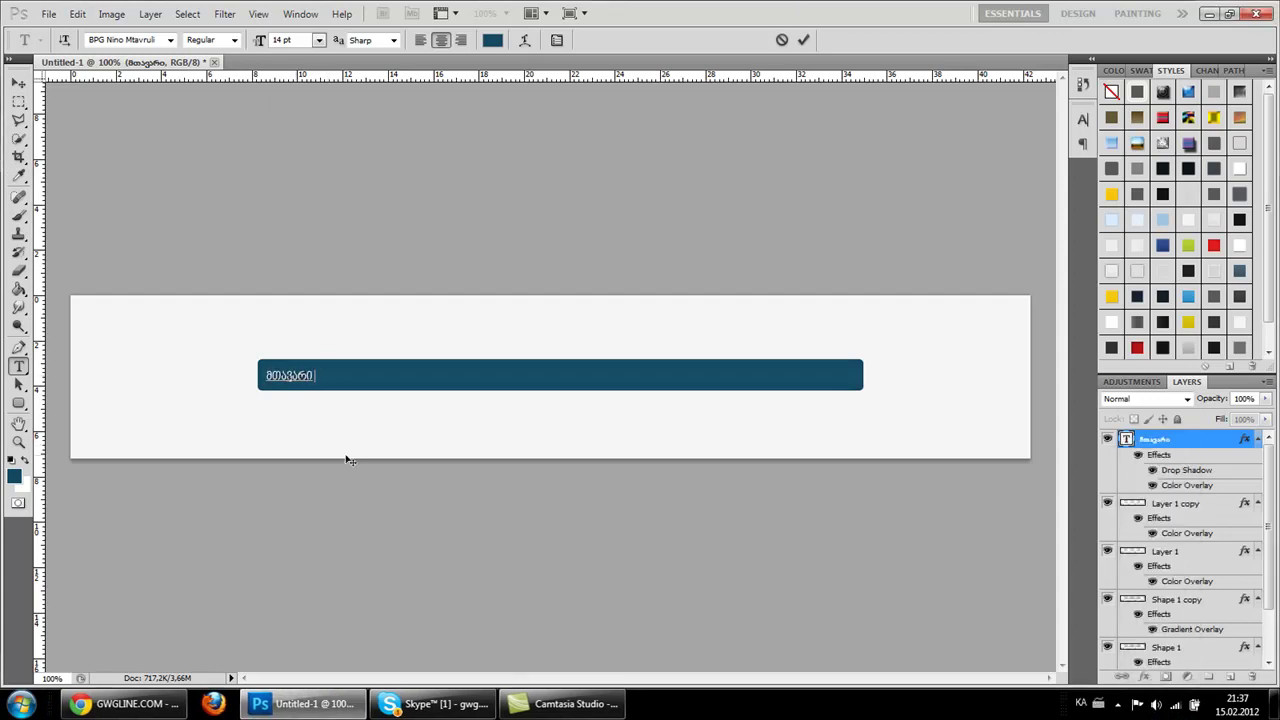
type("ფორუმი")
left_click_drag(374, 456, 354, 456)
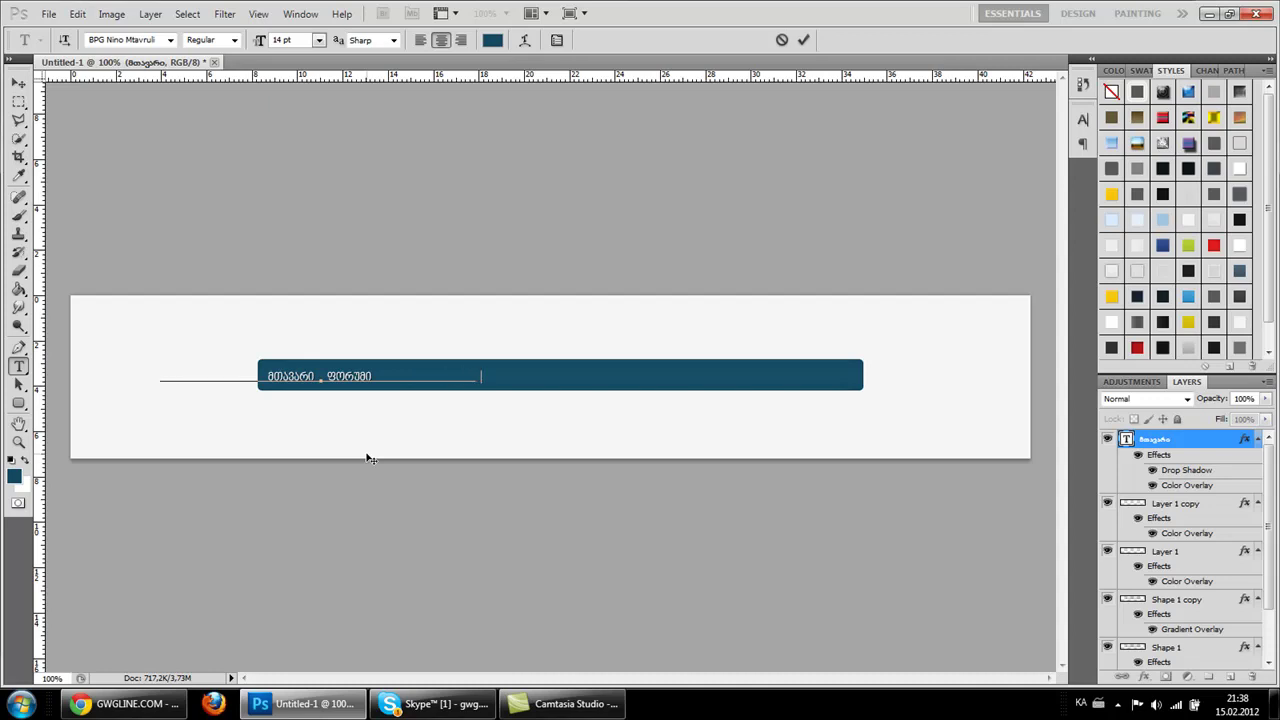
Step: Add the menu labels "სტატისტიკა", "კატეგორია" twice, "კიდევ", "სხვარამე", "გალერეა" and "რეკლამირება", and move the text line onto the bar
type("სტატისტიკა . კატეგორია კატეგორია კოდი")
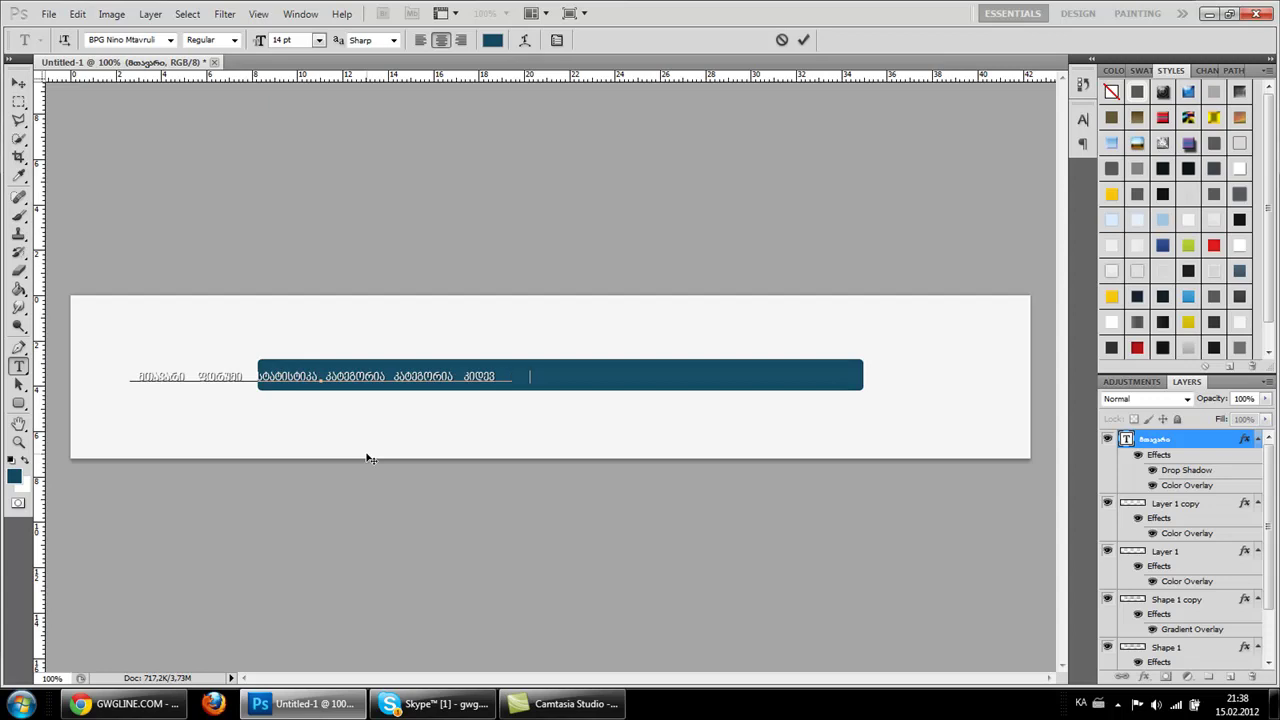
type("სხვარამე ")
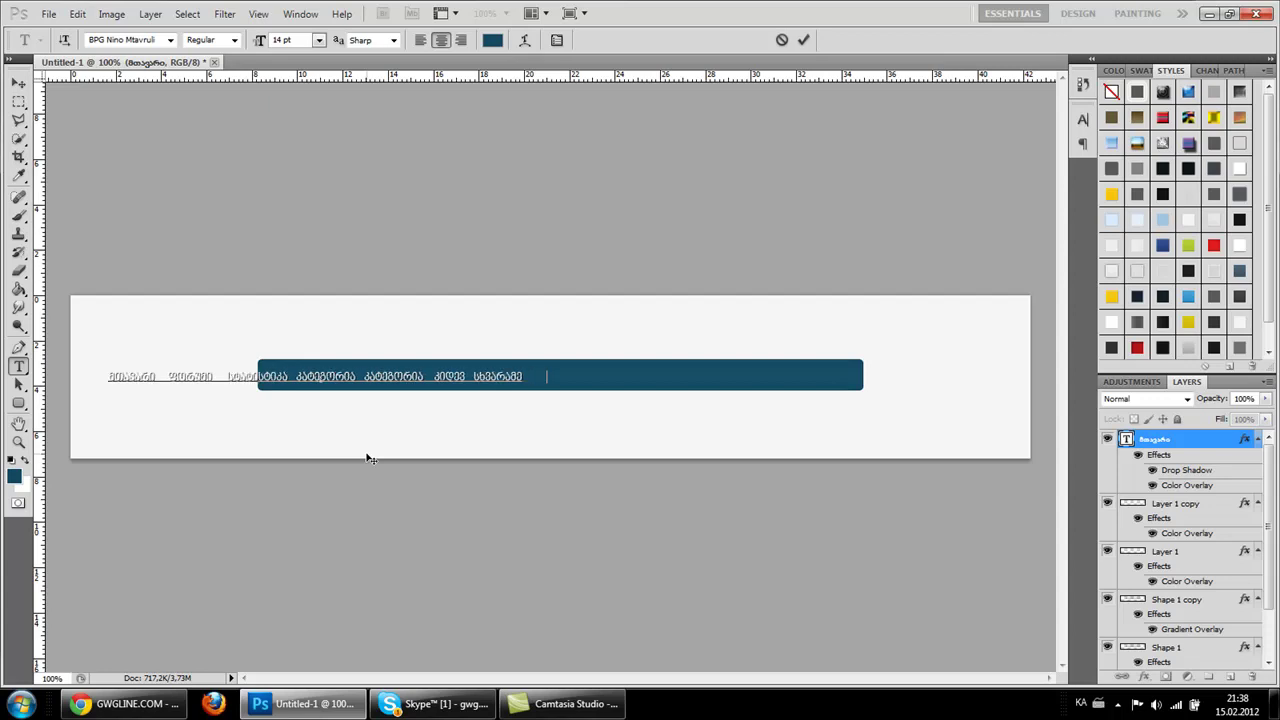
type("გალერეა ")
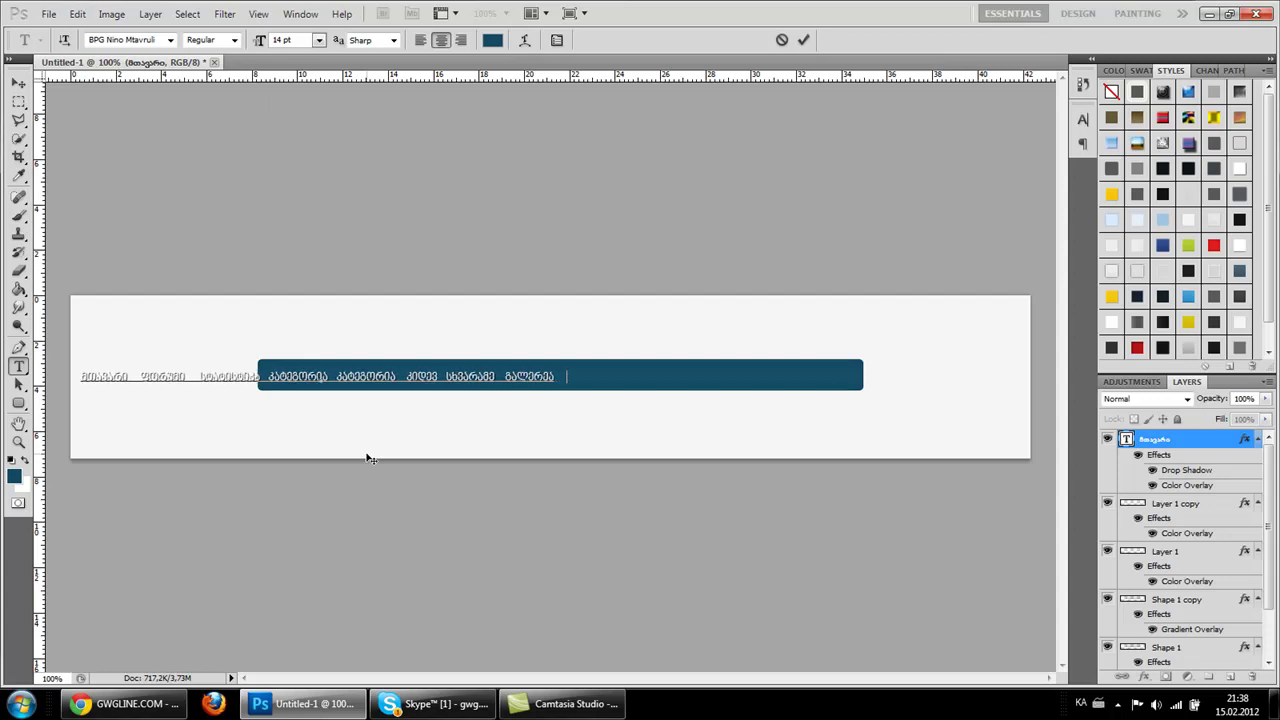
type("რეკლამირება")
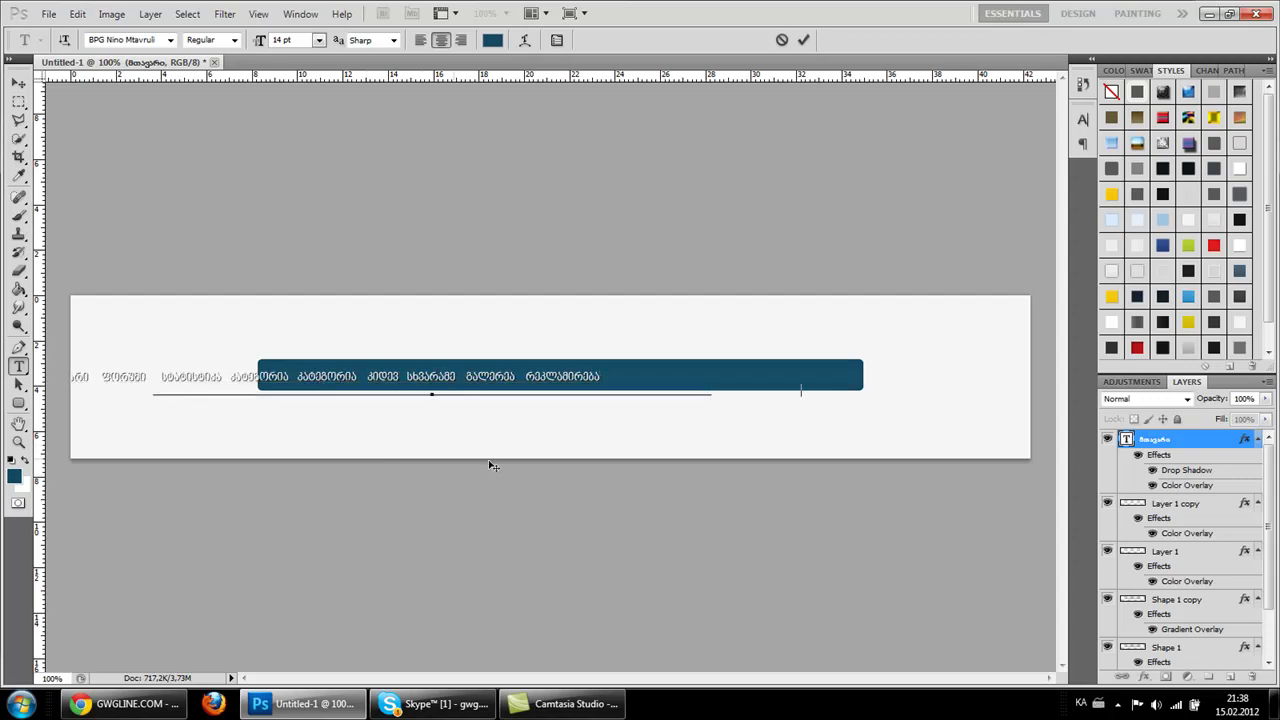
left_click_drag(491, 451, 483, 449)
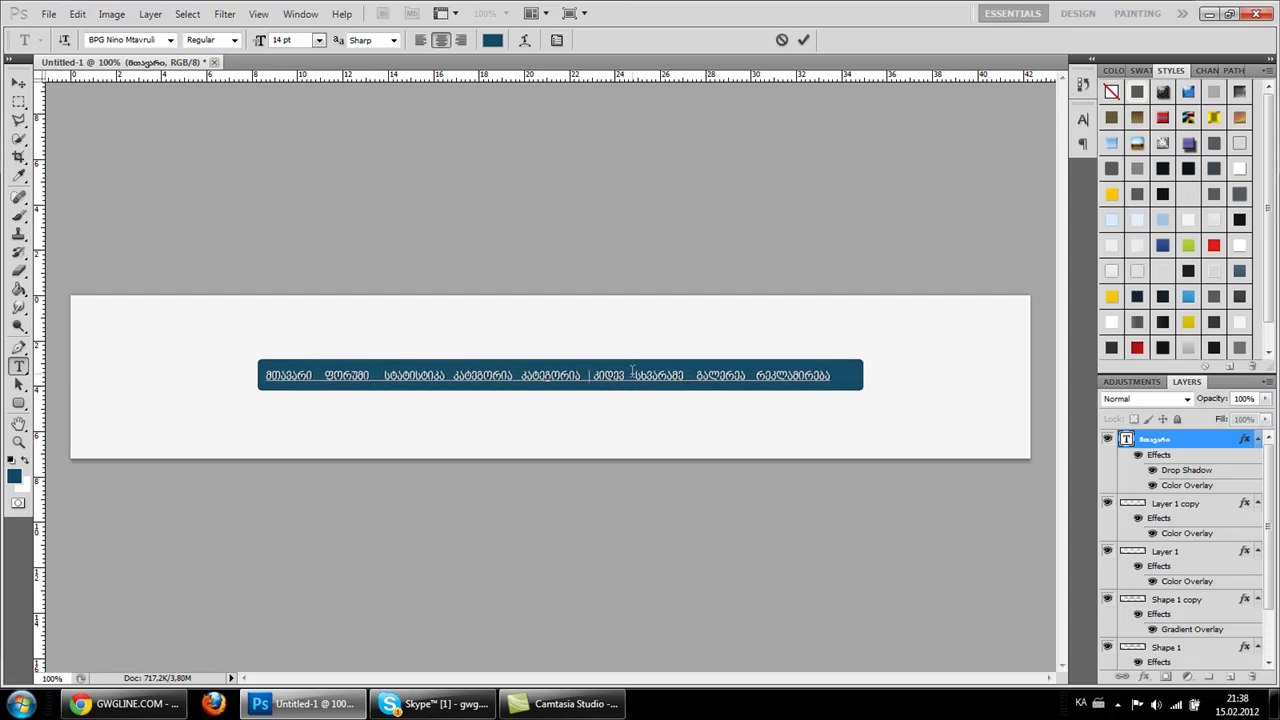
Step: Commit the menu text and nudge it horizontally within the blue bar with the Move tool
key("ctrl+Return")
key("v")
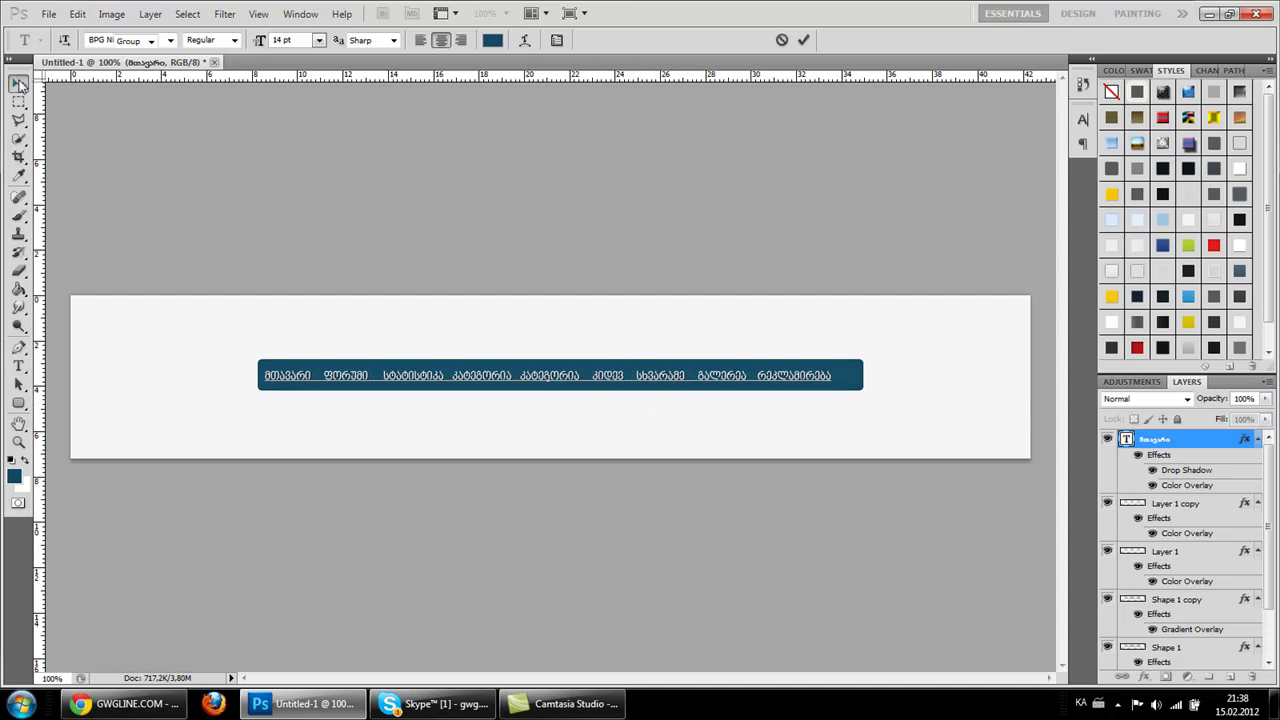
key("Right")
key("Right")
key("Right")
key("Right")
key("Right")
key("Right")
key("Right")
key("Right")
key("Right")
key("Right")
key("Right")
key("Left")
key("Left")
key("Left")
key("Left")
key("Left")
key("Left")
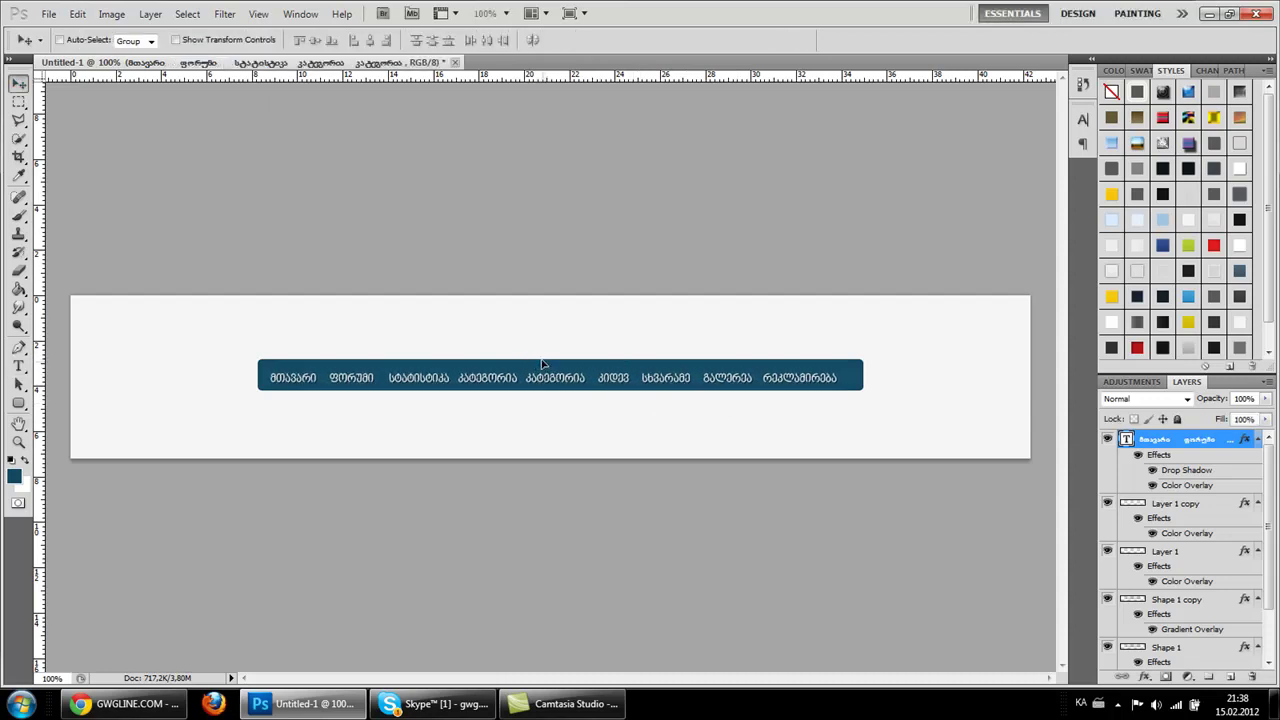
Step: Switch to Chrome, replay the finished YouTube song, and return to Photoshop
left_click(150, 704)
left_click(235, 10)
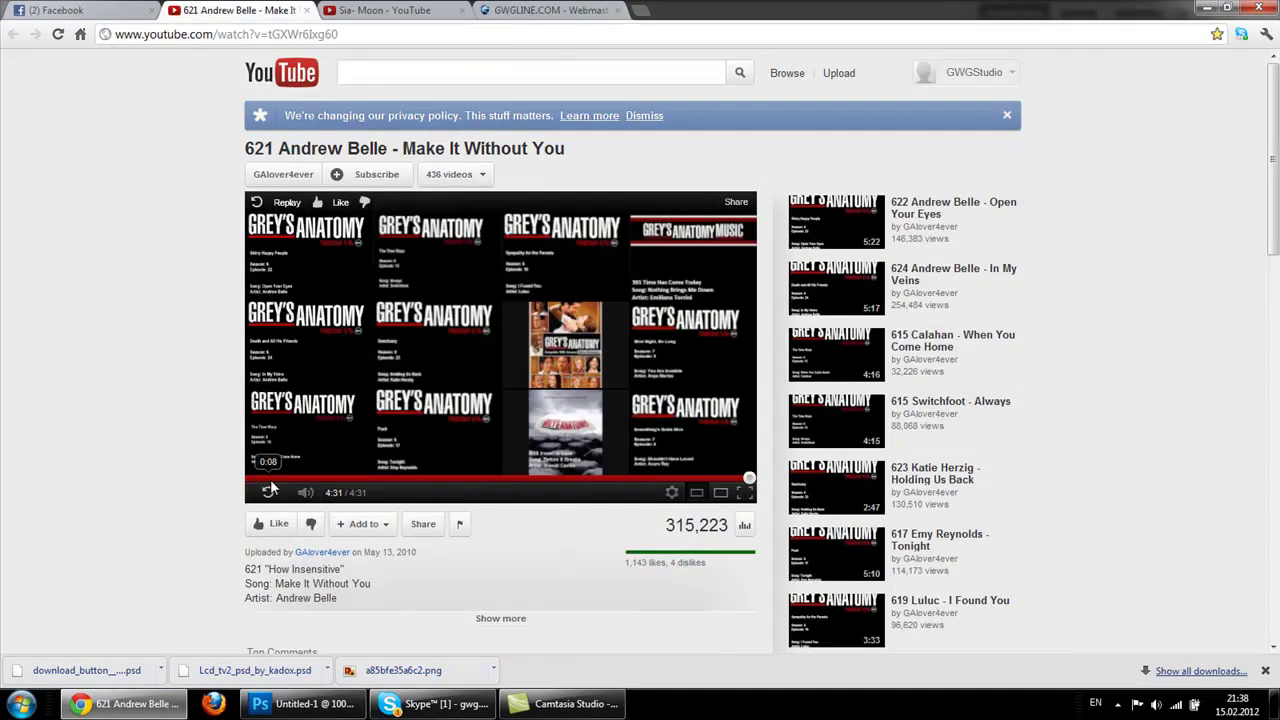
left_click(270, 479)
left_click(300, 704)
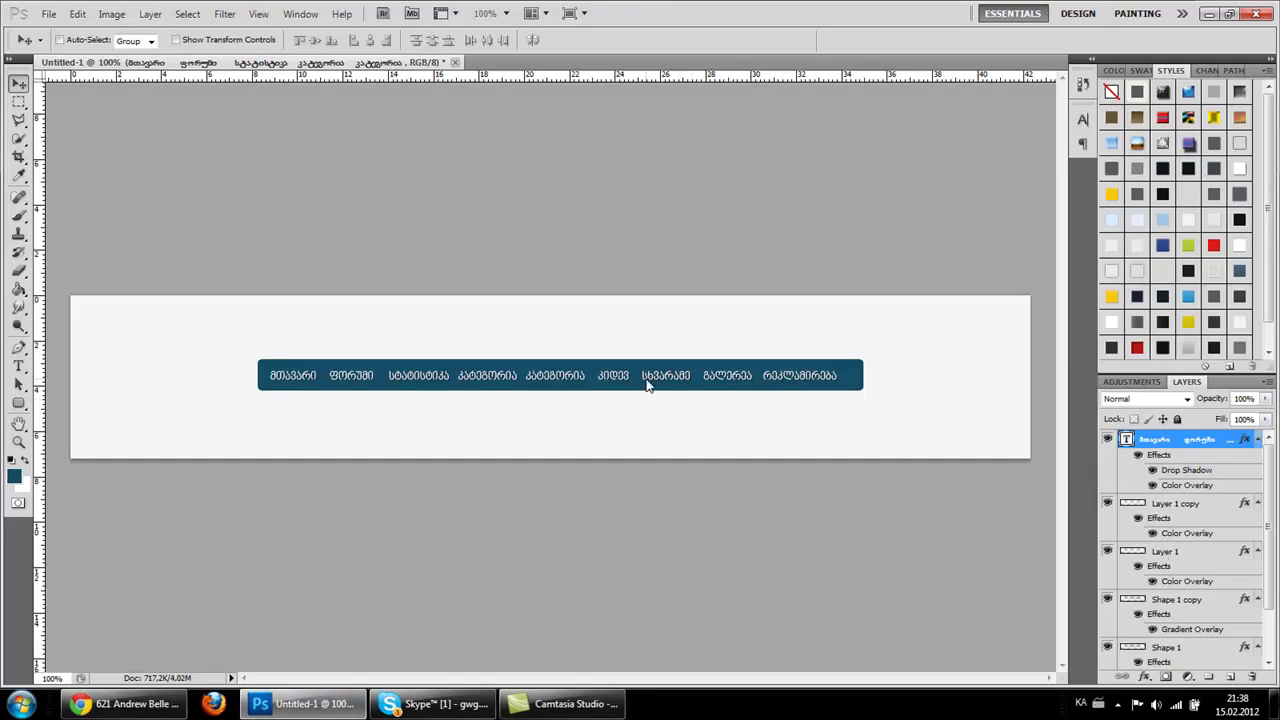
Step: Widen the spacing between the last menu labels and re-center the text line on the blue bar
left_click(18, 366)
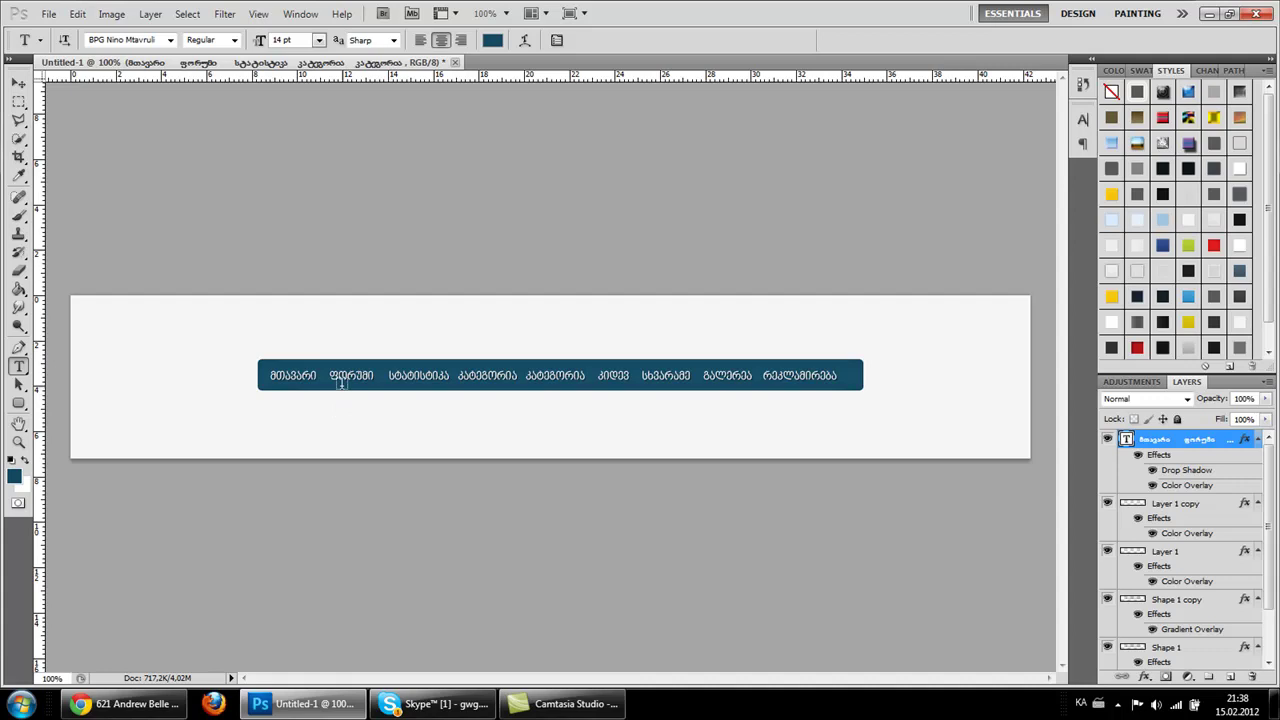
left_click(591, 375)
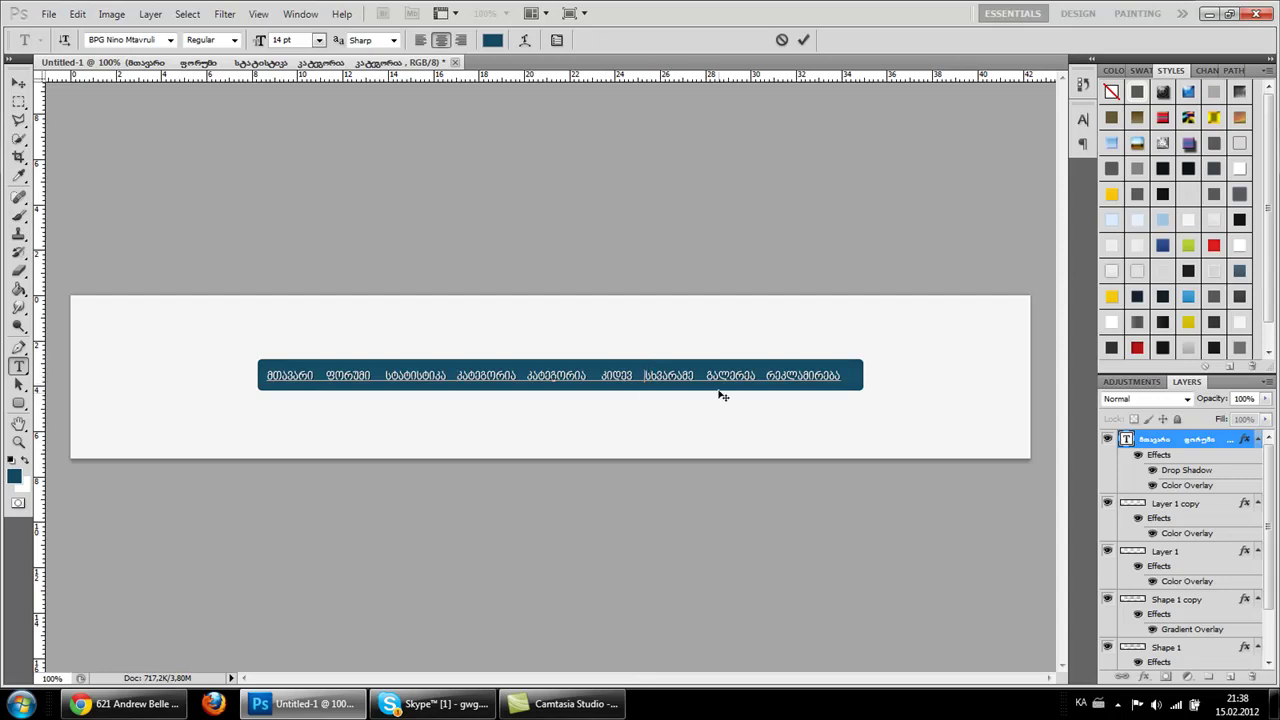
left_click(763, 377)
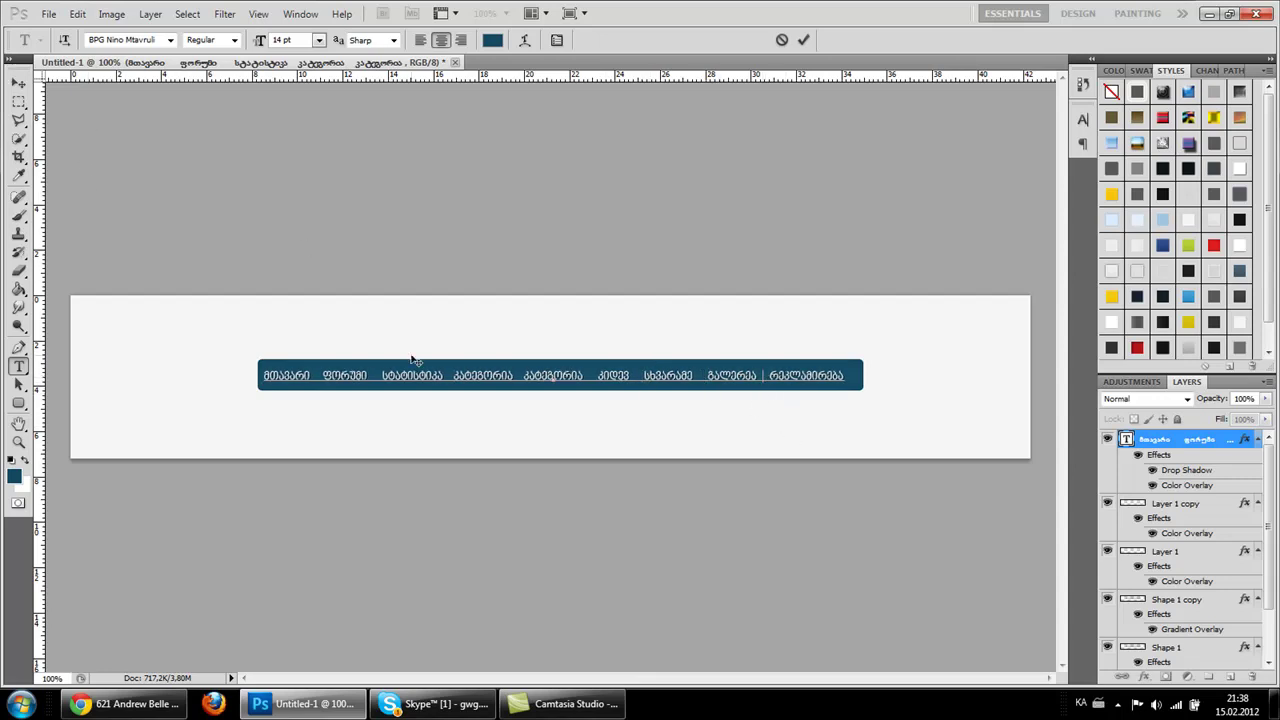
left_click(18, 82)
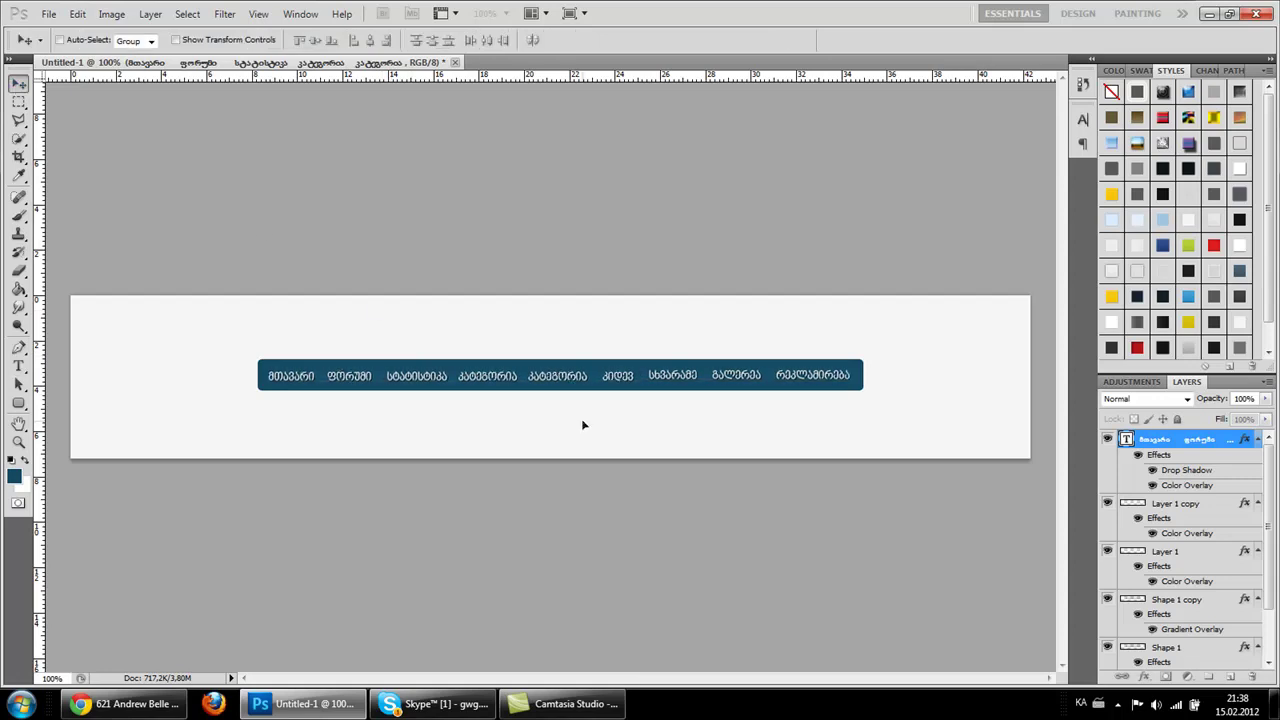
left_click_drag(584, 426, 581, 426)
key("Up")
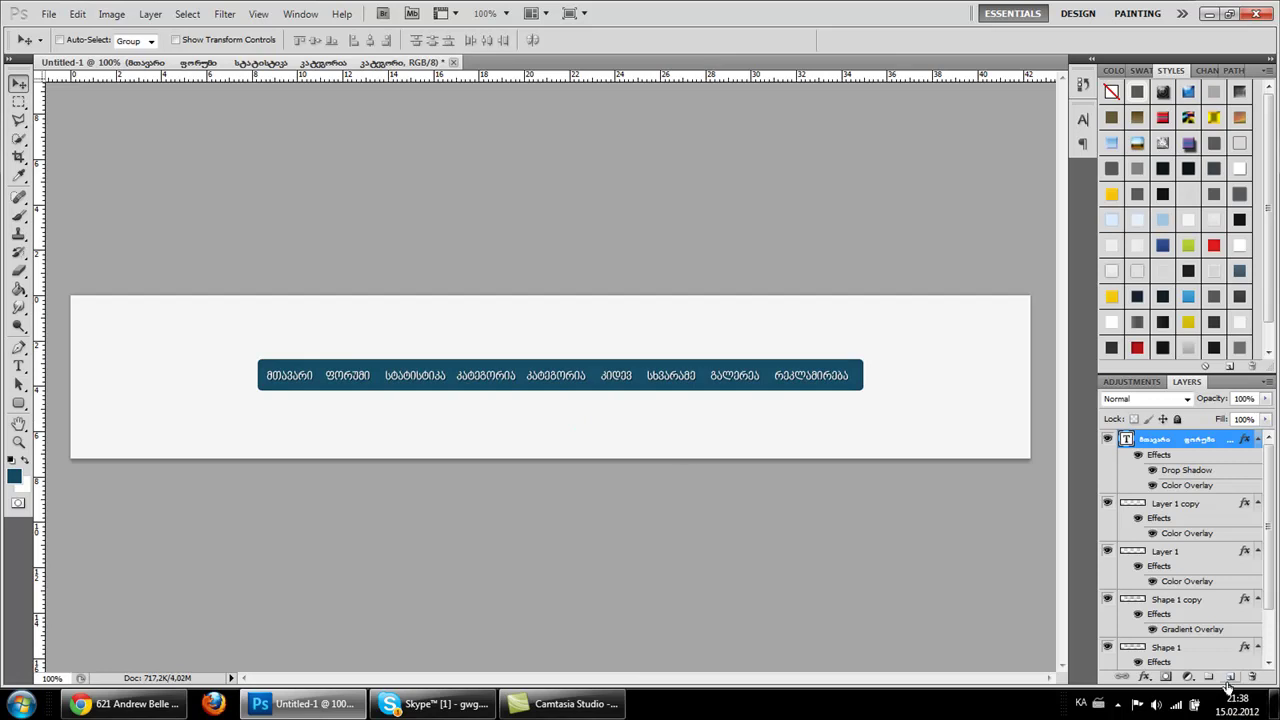
Step: Create a new layer and draw a vertical Pen path between the "მთავარი" and "ფორუმი" labels, spanning the bar's height
left_click(1230, 677)
left_click(18, 441)
left_click(213, 401)
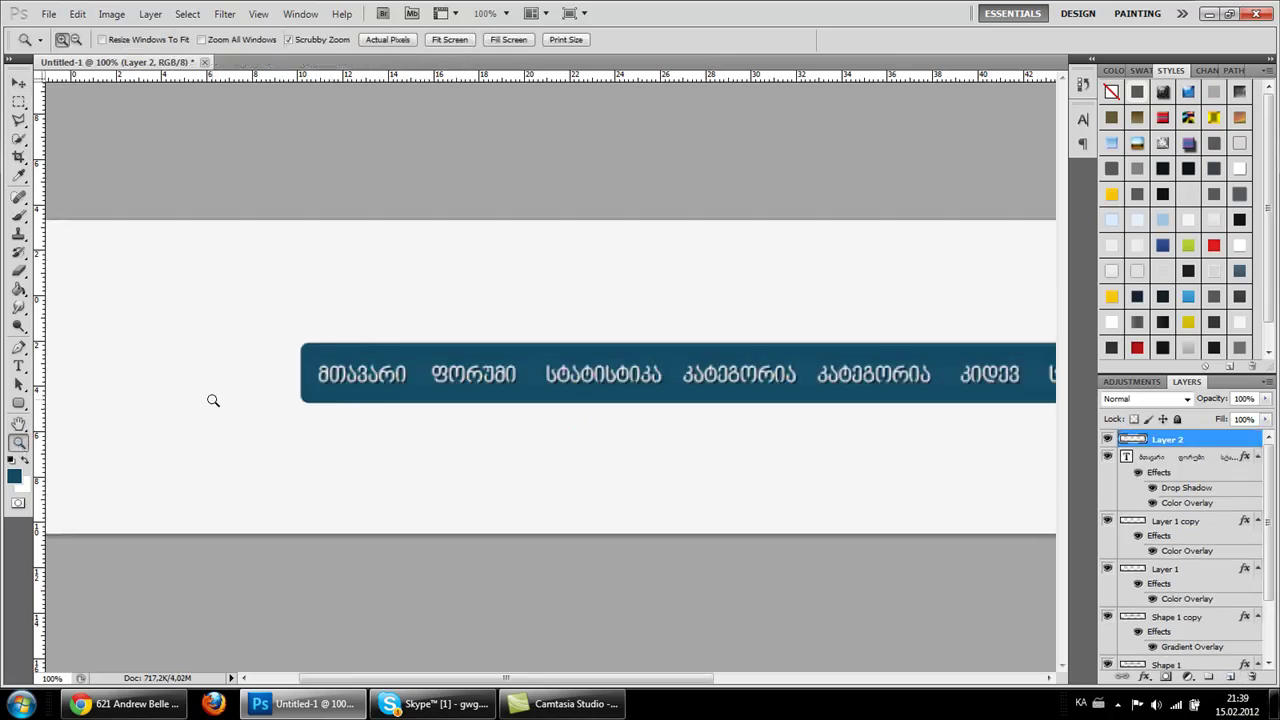
left_click(19, 347)
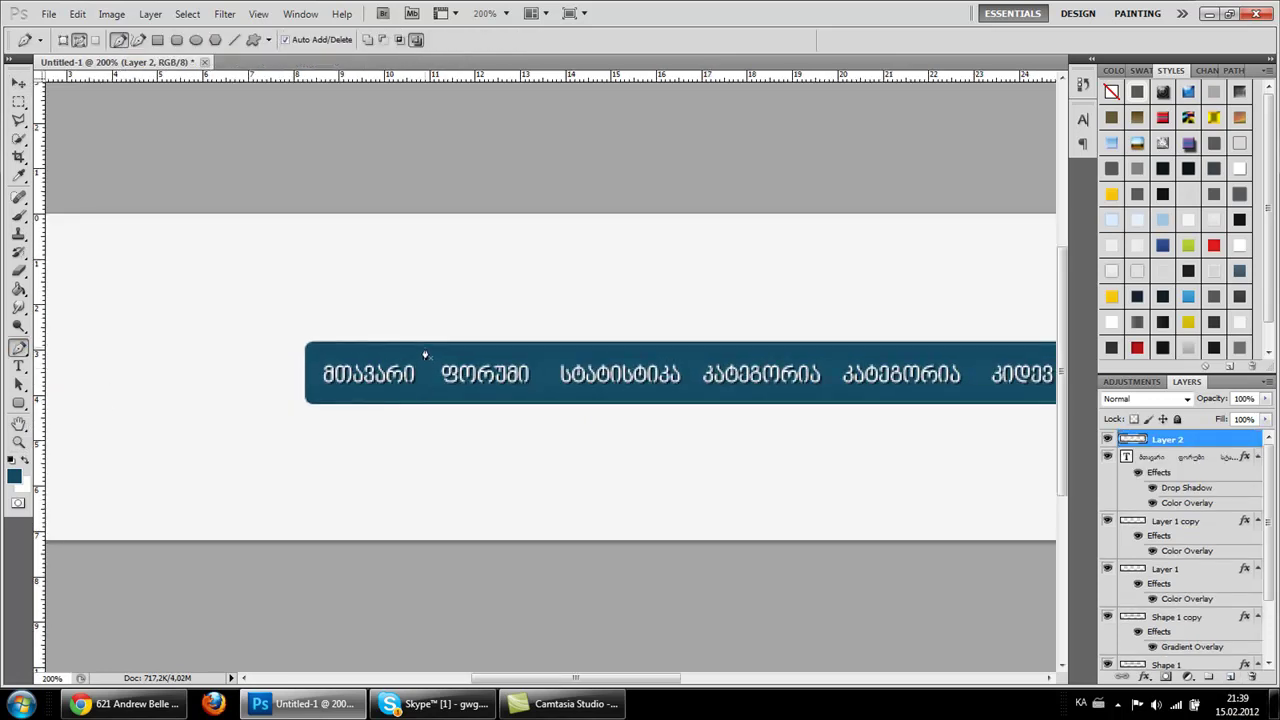
left_click(426, 398)
Step: Stroke the vertical path to make a separator line and delete the path
right_click(497, 373)
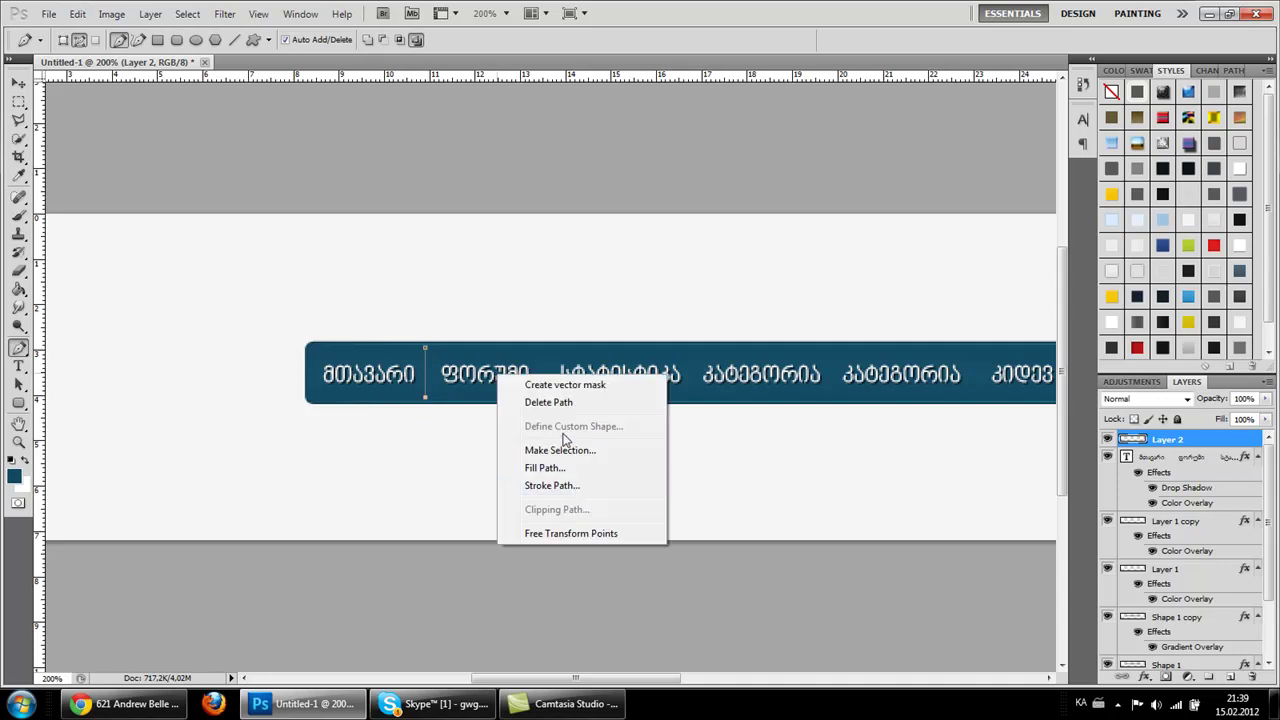
left_click(574, 489)
key("Return")
right_click(593, 341)
left_click(600, 367)
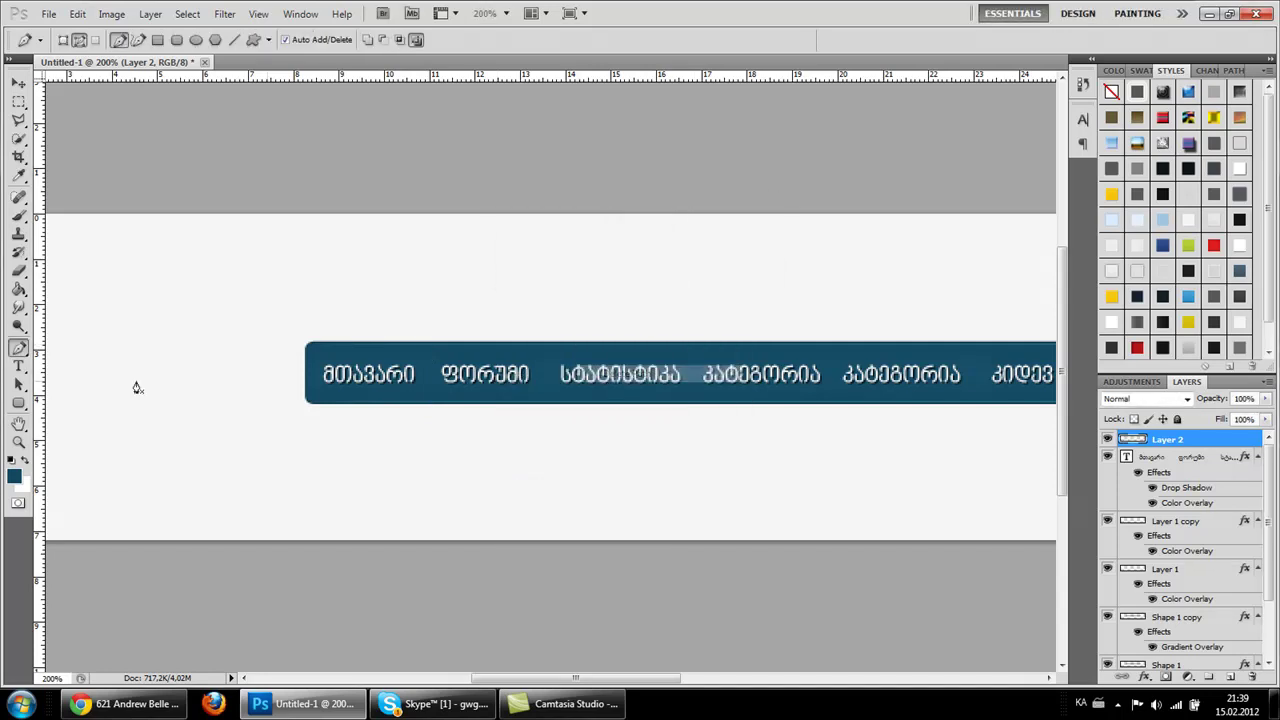
Step: Apply a Color Overlay to the separator line using the dark blue sampled from the bar's upper edge
double_click(1220, 450)
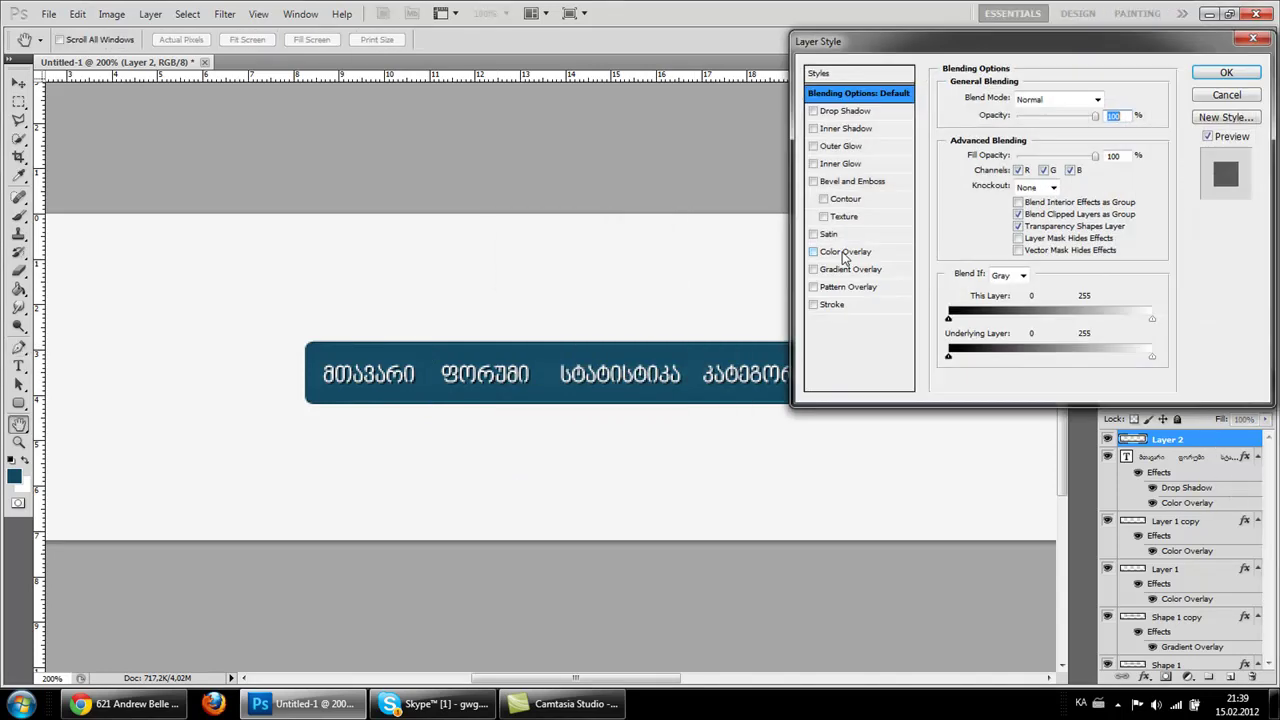
left_click(846, 252)
left_click(1104, 98)
left_click(514, 342)
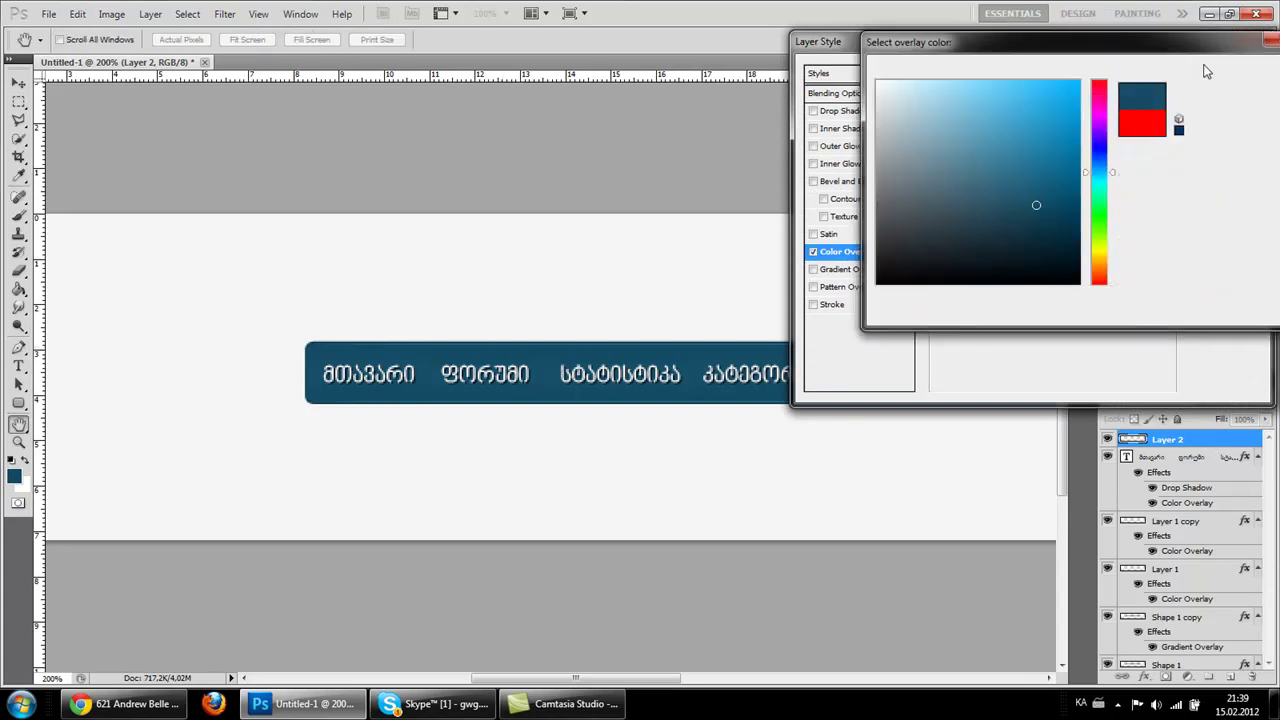
left_click(1244, 71)
left_click(1222, 80)
Step: Duplicate the separator line's layer and activate the Move tool
left_click(19, 443)
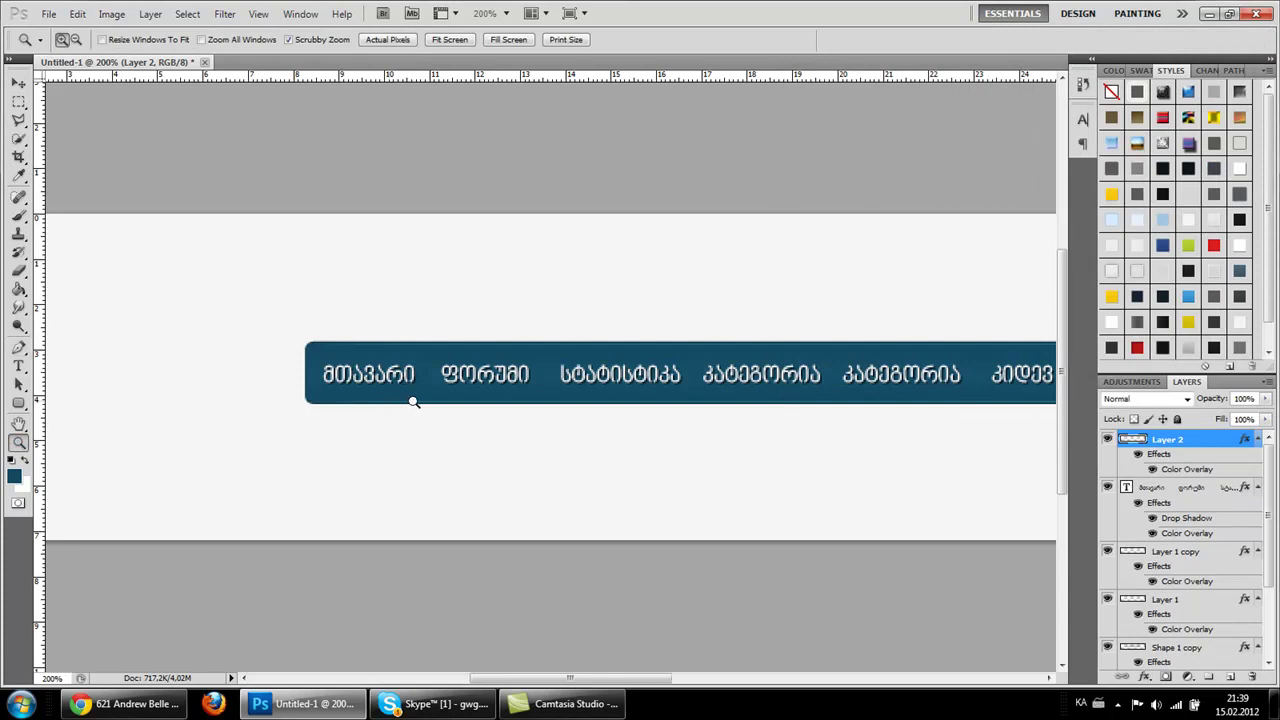
left_click(391, 401)
left_click(437, 373)
left_click(448, 349)
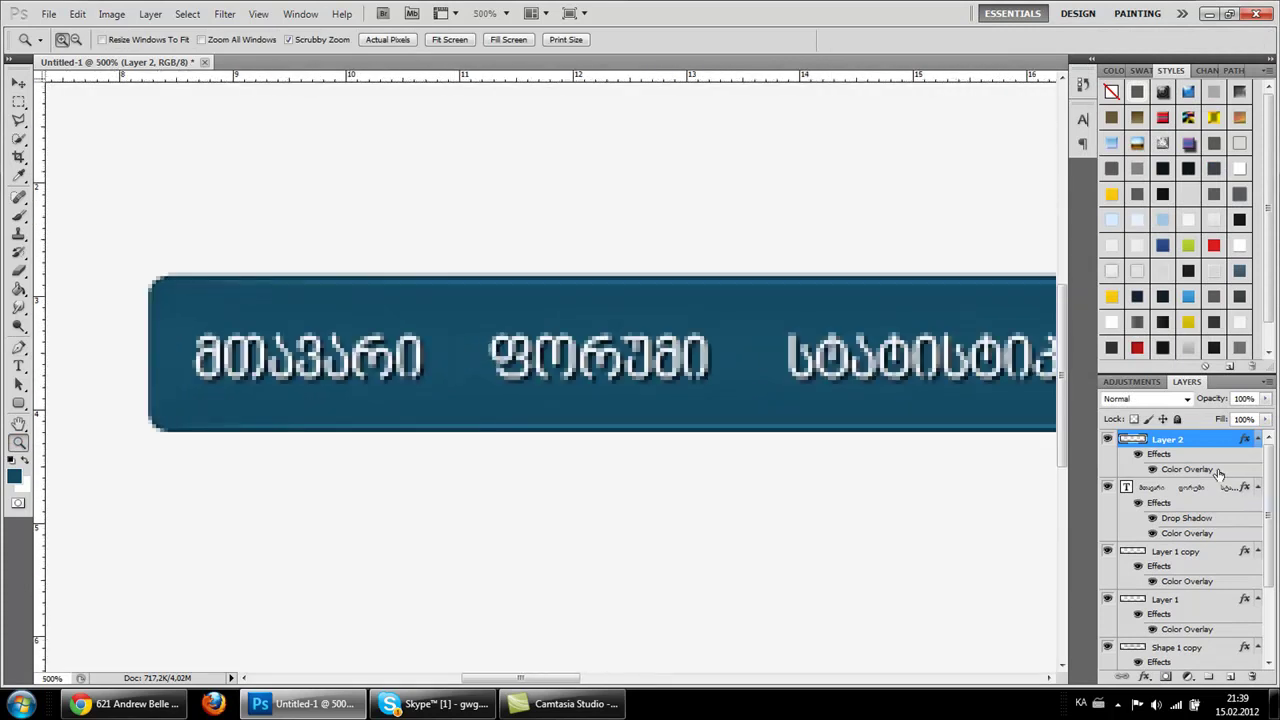
right_click(1170, 440)
left_click(1150, 117)
left_click(769, 211)
left_click(18, 82)
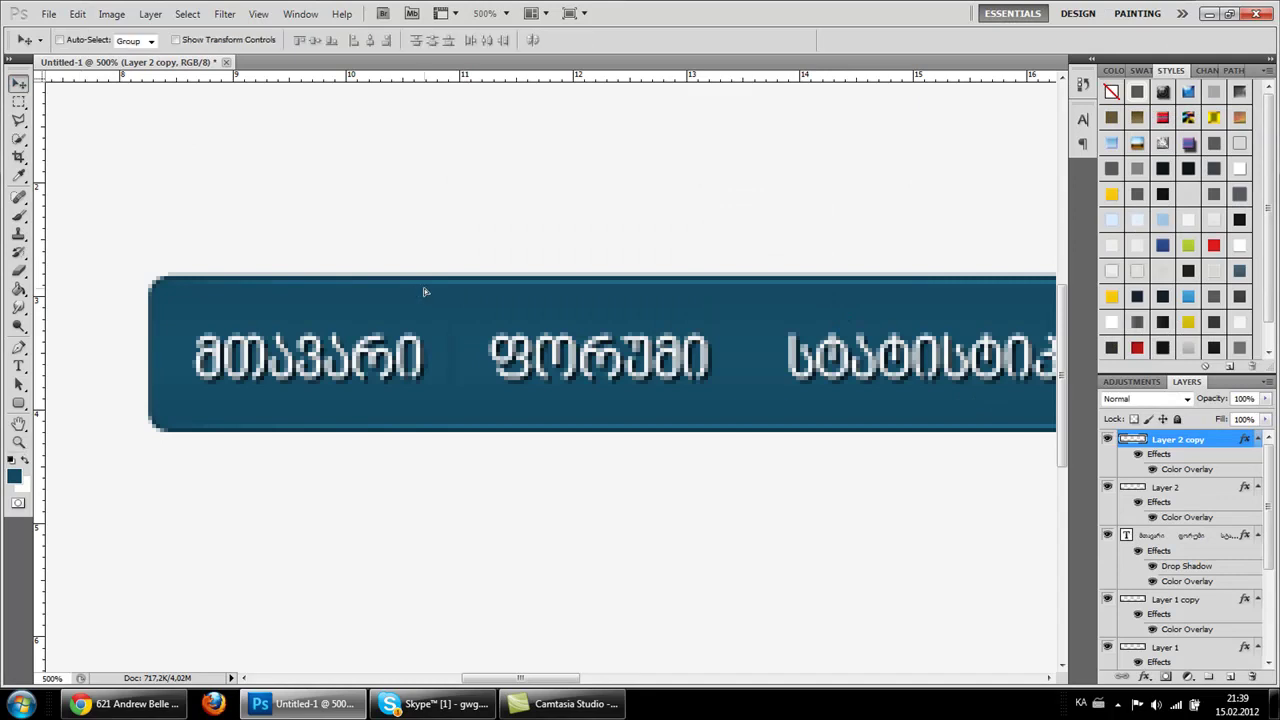
Step: Change the duplicated separator line's Color Overlay to light blue
double_click(1222, 444)
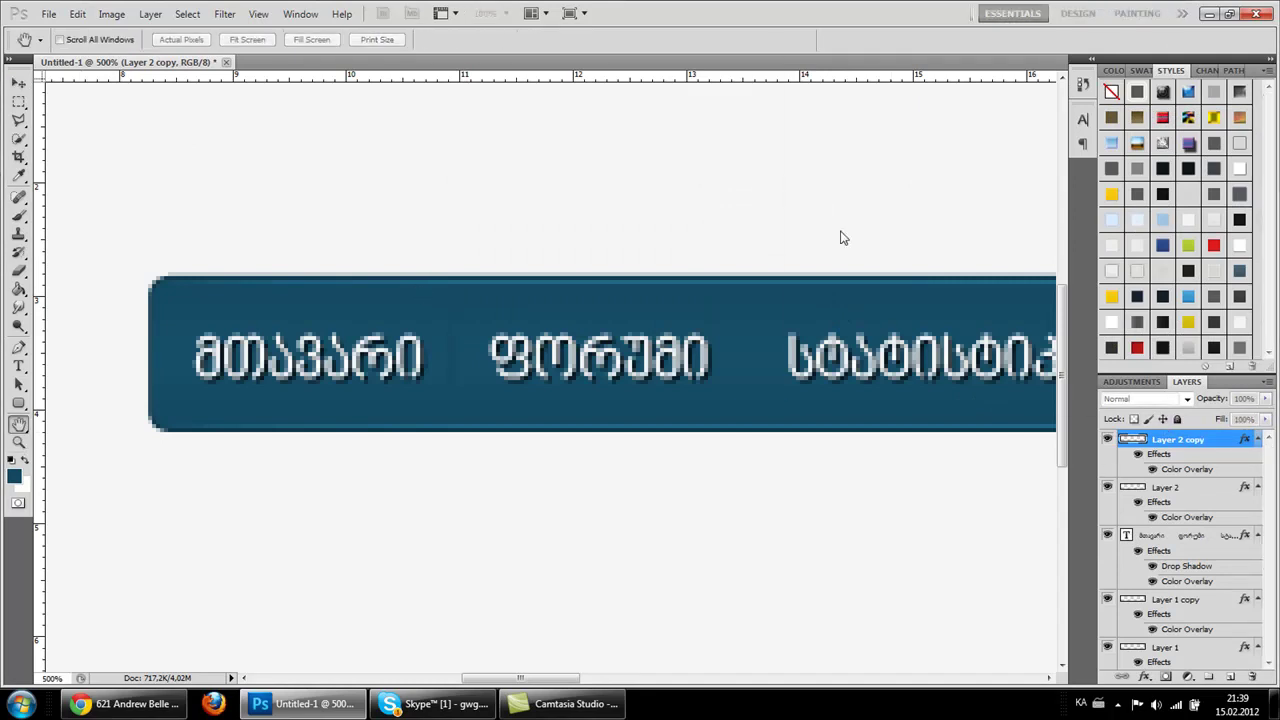
left_click(1102, 102)
left_click(1004, 80)
left_click(1243, 72)
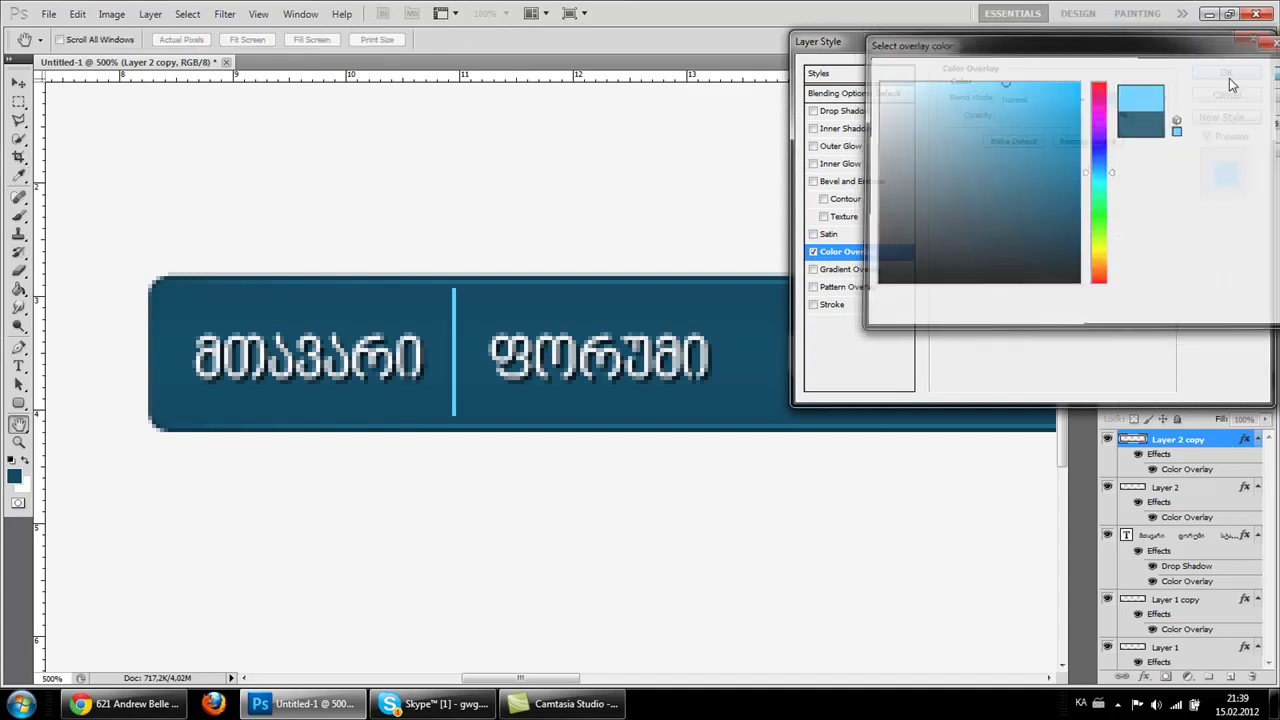
left_click(1238, 84)
Step: Fade both ends of the light blue line with a soft 28 px Eraser and set its layer opacity to 7%
key("b")
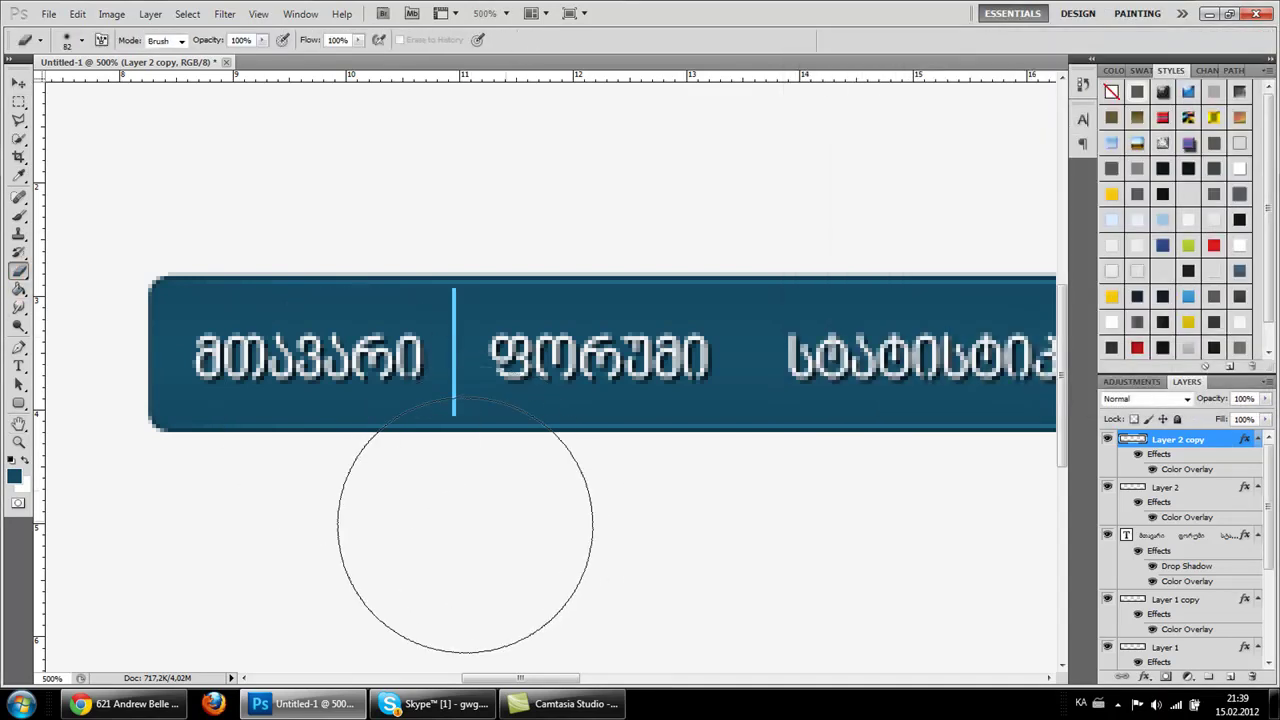
right_click(600, 472)
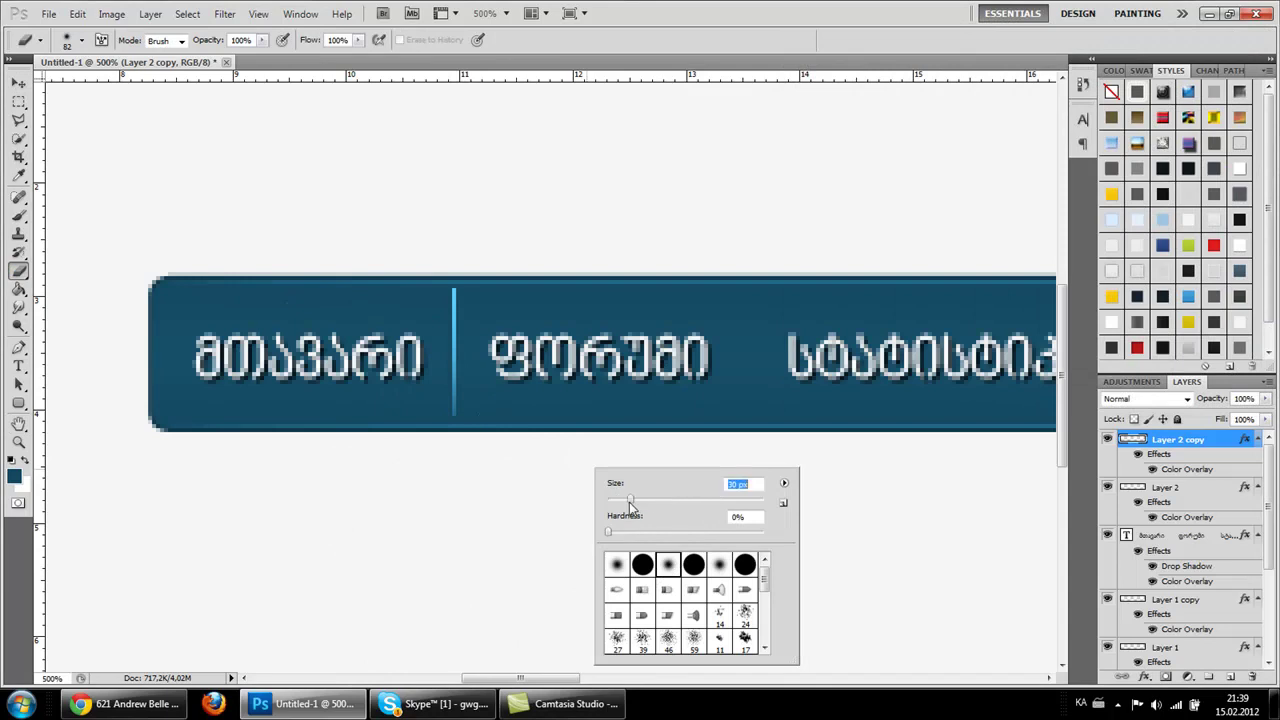
left_click(632, 500)
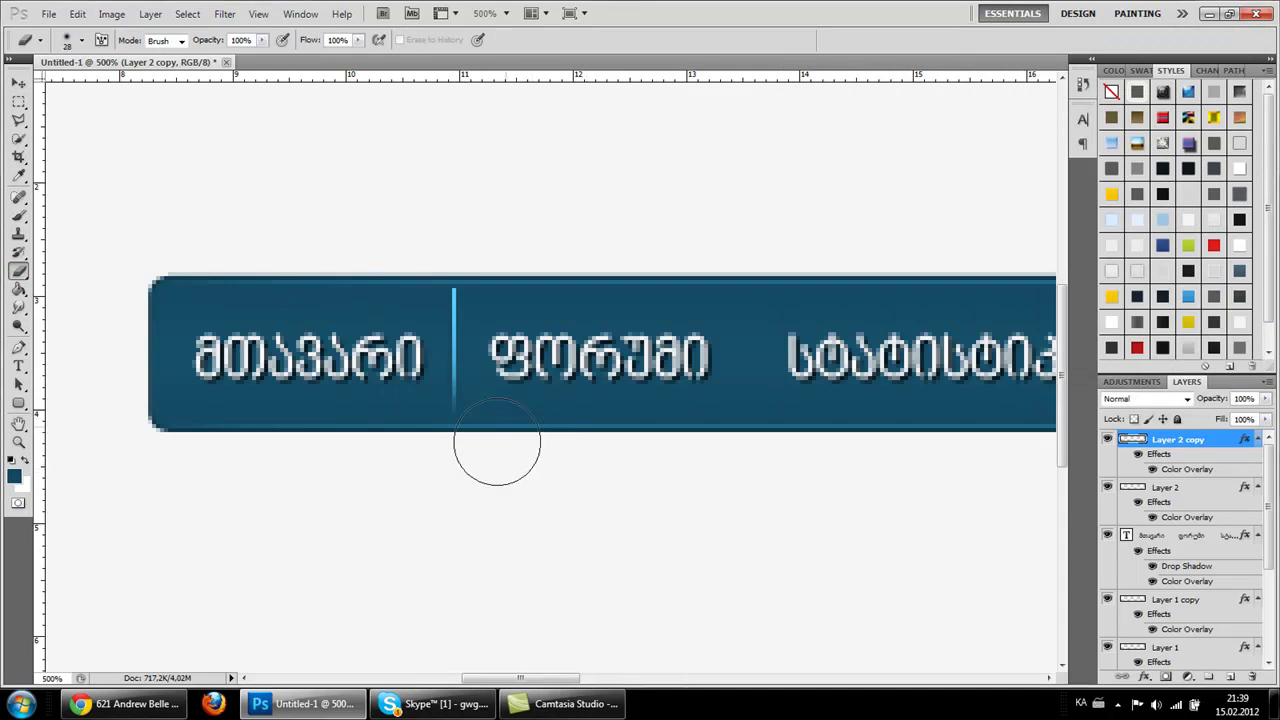
left_click(442, 260)
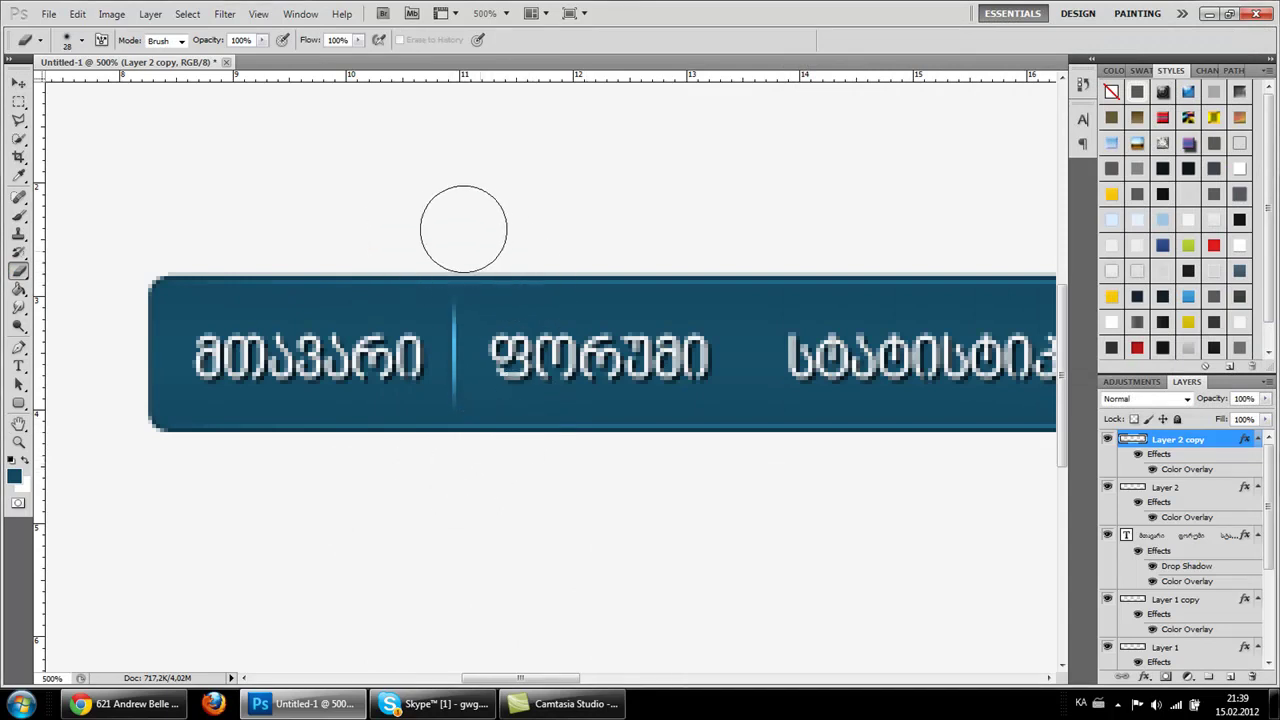
left_click_drag(1267, 400, 1190, 420)
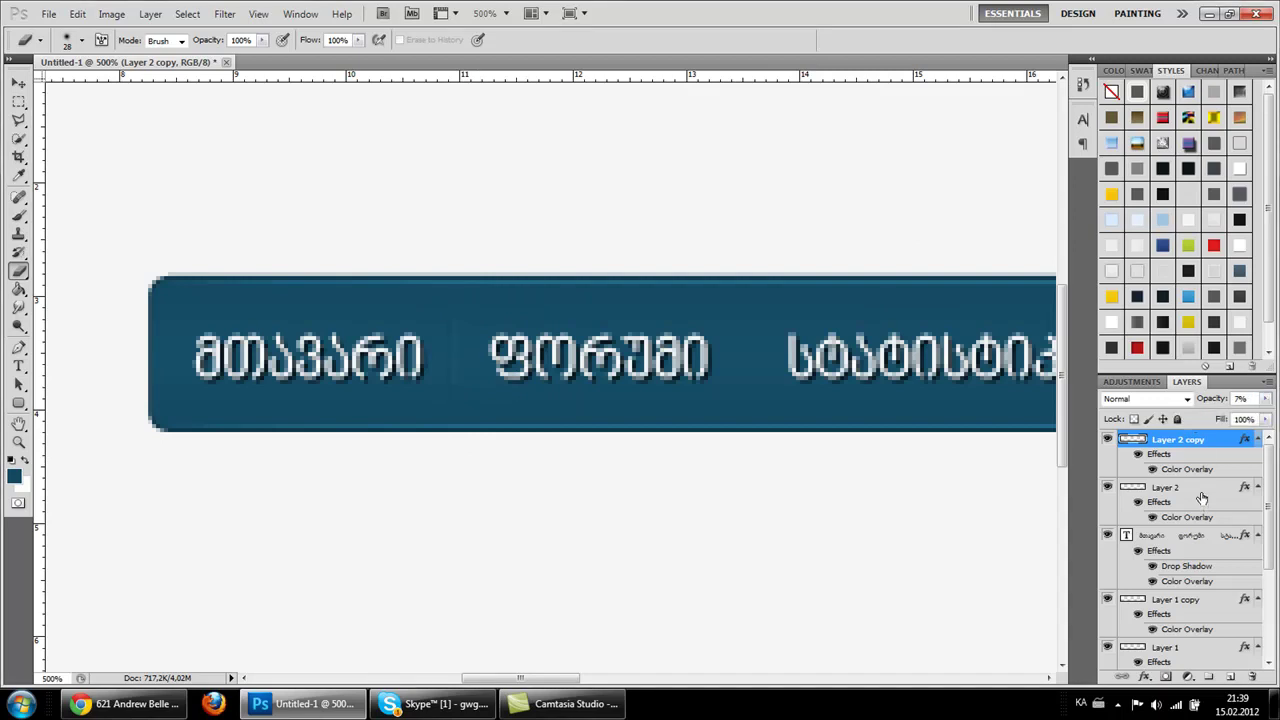
Step: Duplicate both separator line layers together and move the copies between the "ფორუმი" and "სტატისტიკა" labels
left_click(1202, 490, "shift")
right_click(1207, 456)
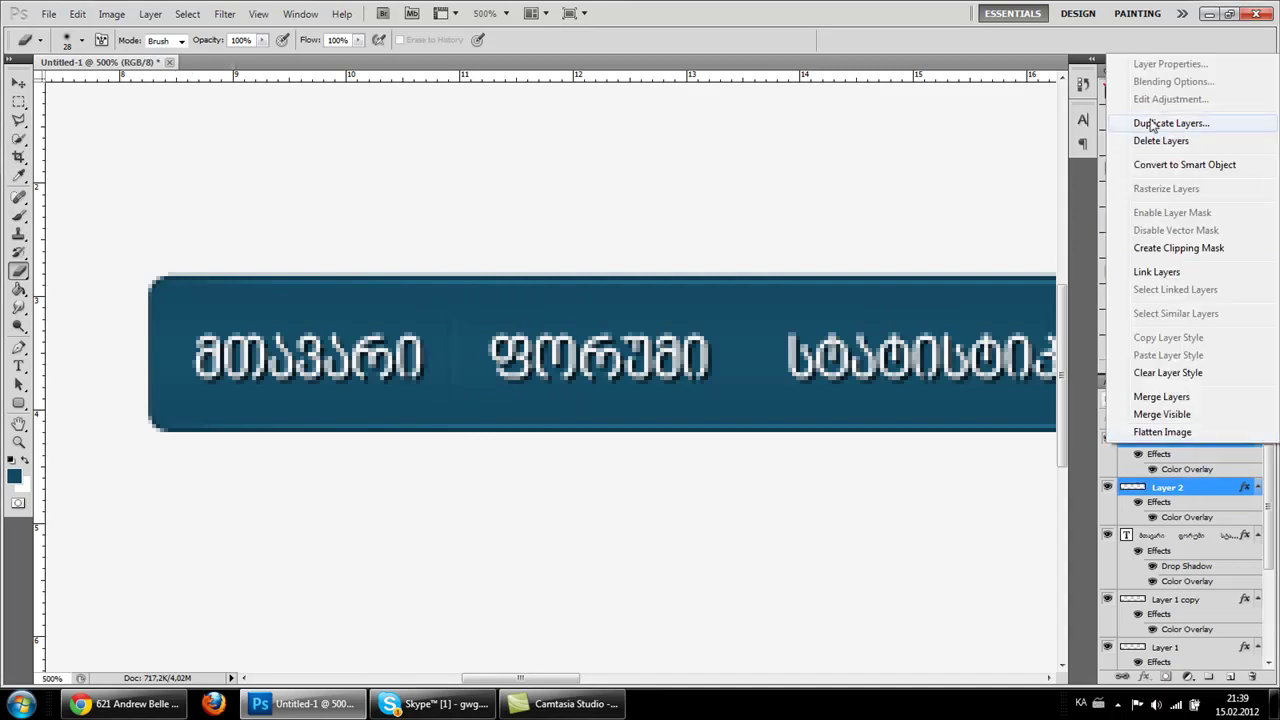
left_click(1151, 123)
left_click(785, 219)
key("v")
left_click_drag(813, 435, 815, 435)
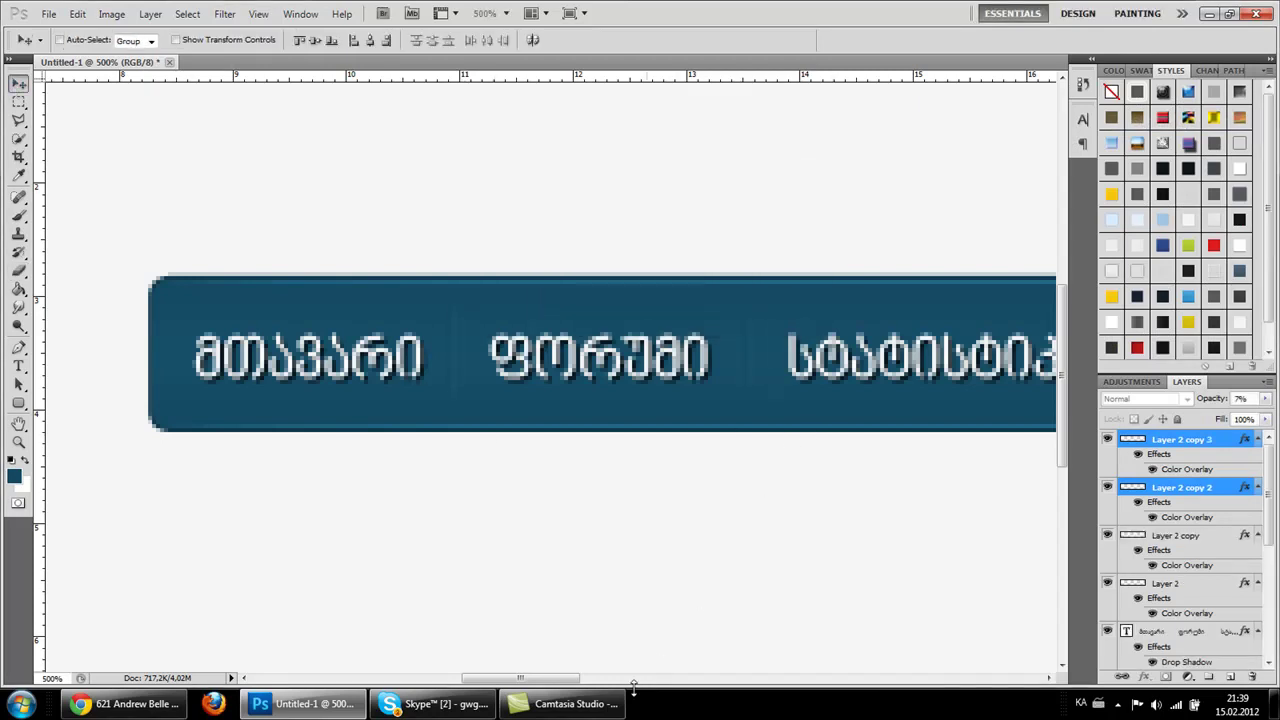
scroll(650, 675, "right", 5)
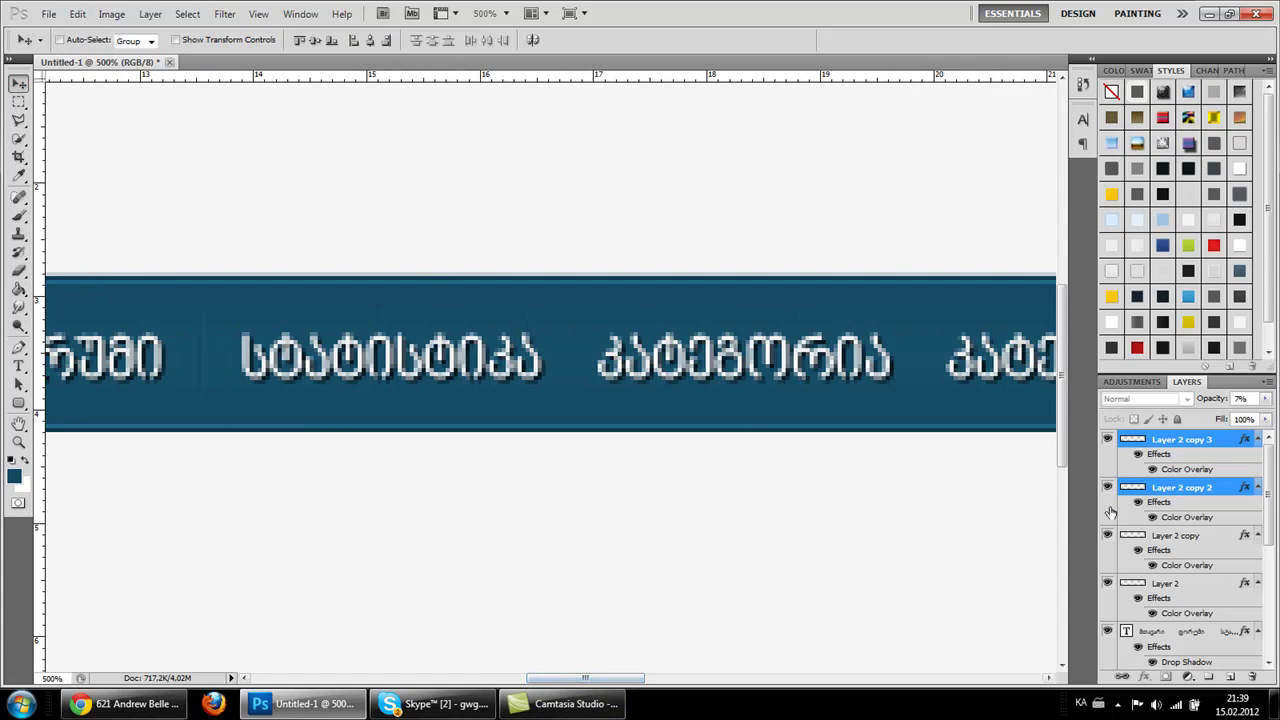
Step: Duplicate the separator line pair twice, placing one copy between "სტატისტიკა" and "კატეგორია" and the other between the two "კატეგორია" labels
right_click(1176, 448)
left_click(1160, 121)
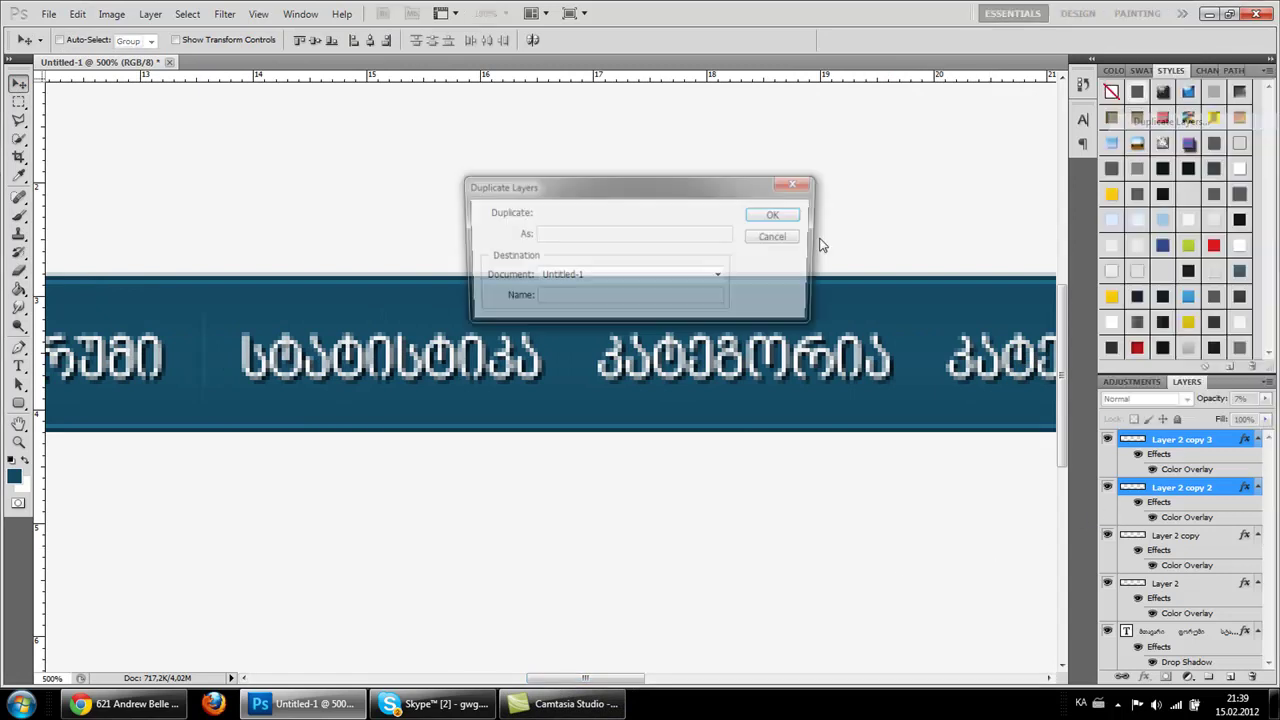
left_click(785, 216)
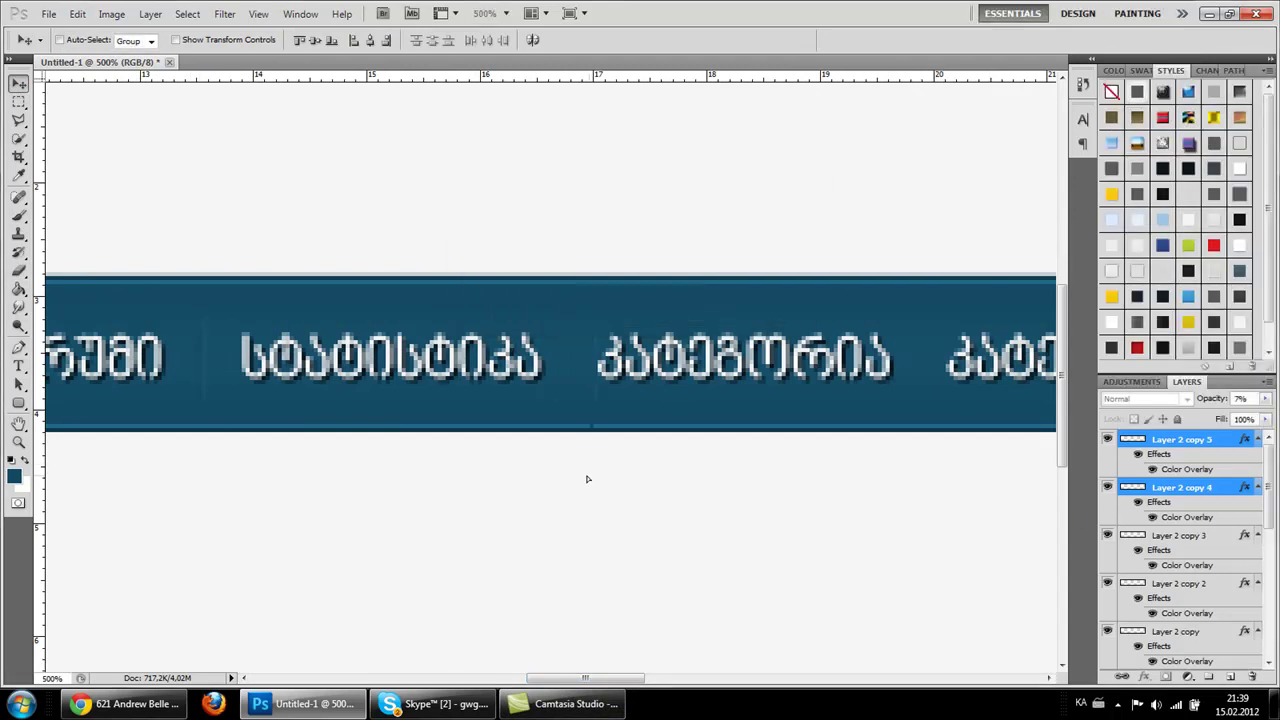
left_click_drag(635, 680, 687, 684)
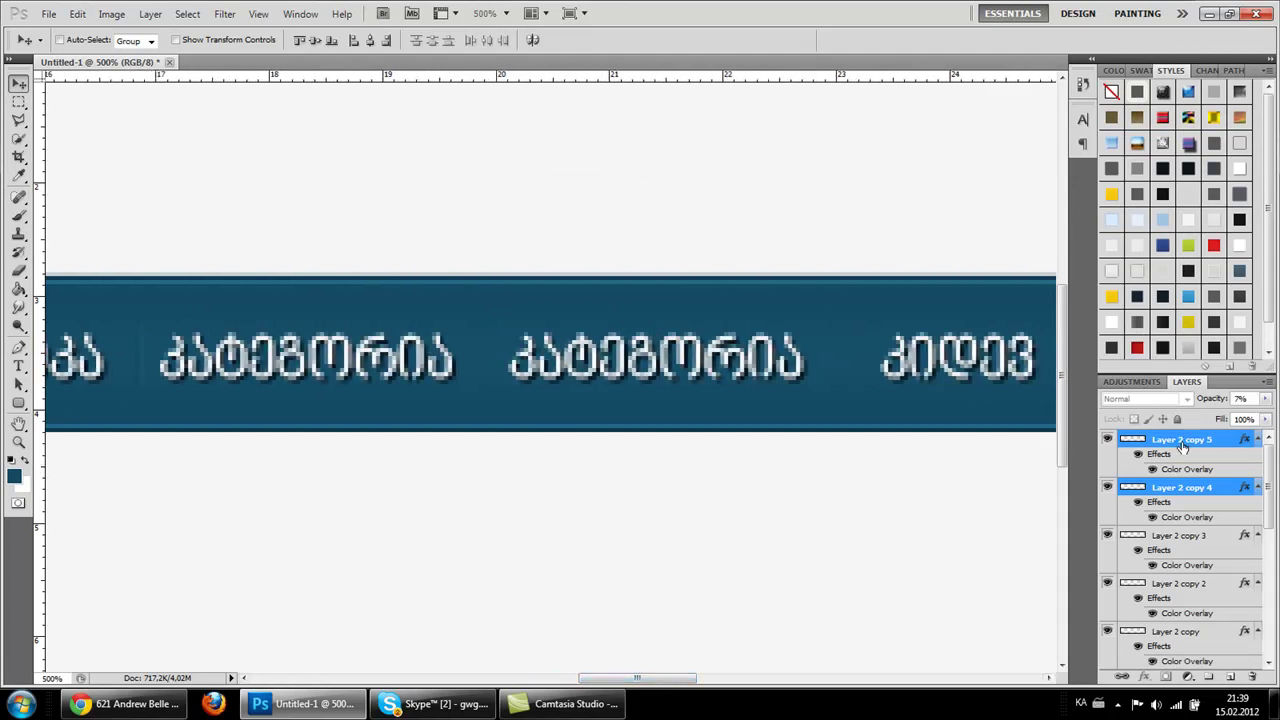
right_click(1183, 447)
left_click(1170, 121)
key("Return")
Step: Duplicate the separator line pair twice more, placing the copies on either side of the "კიდევ" label
right_click(1160, 453)
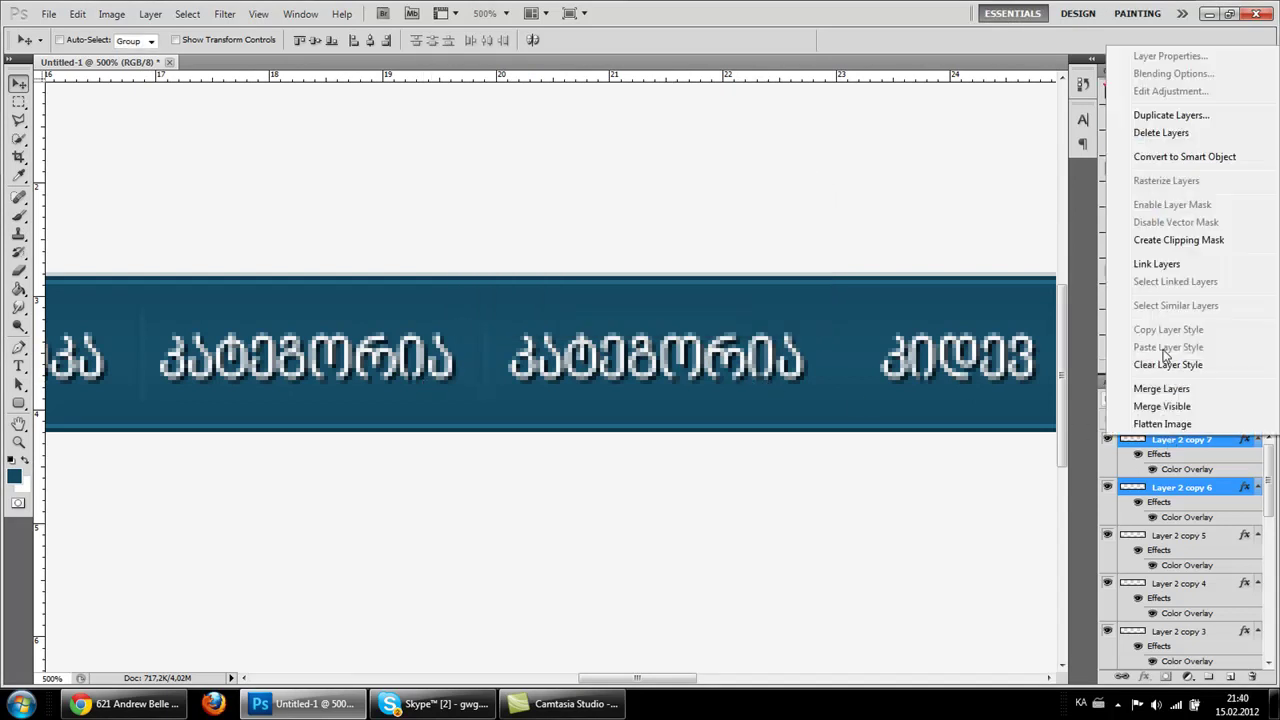
left_click(1166, 121)
left_click(790, 216)
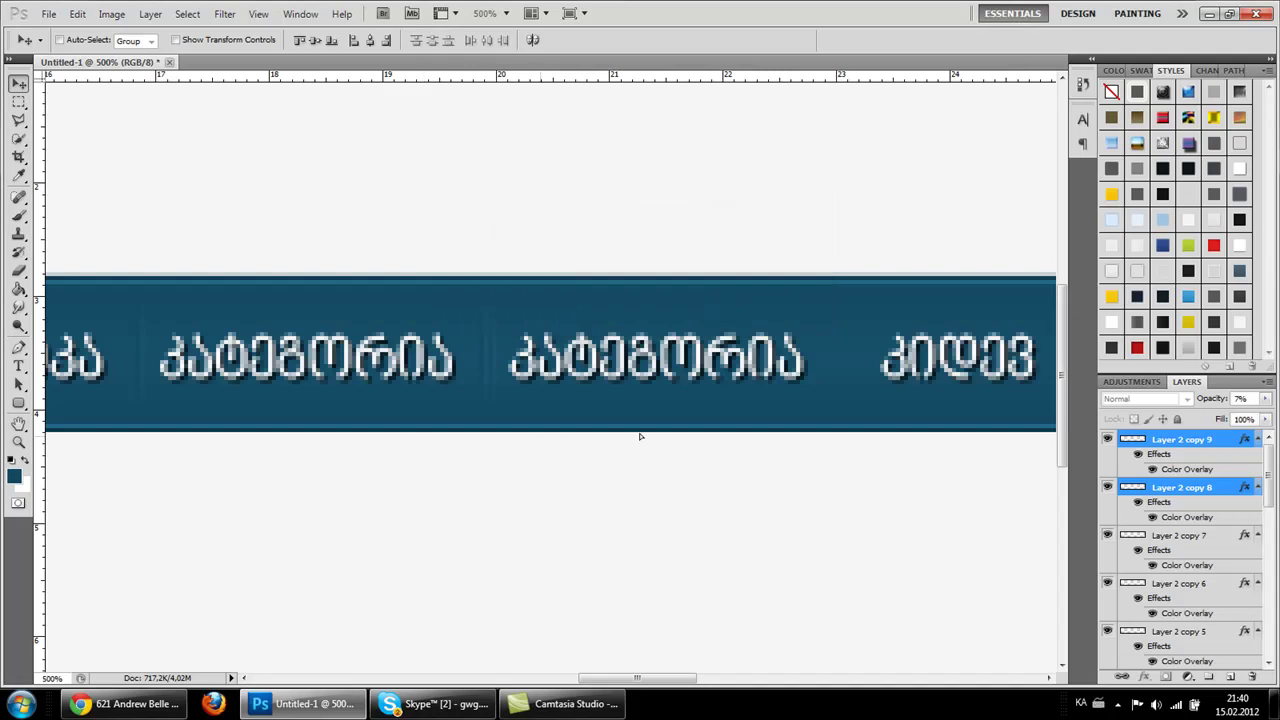
left_click_drag(662, 678, 731, 678)
right_click(1196, 442)
left_click(1166, 113)
left_click(777, 215)
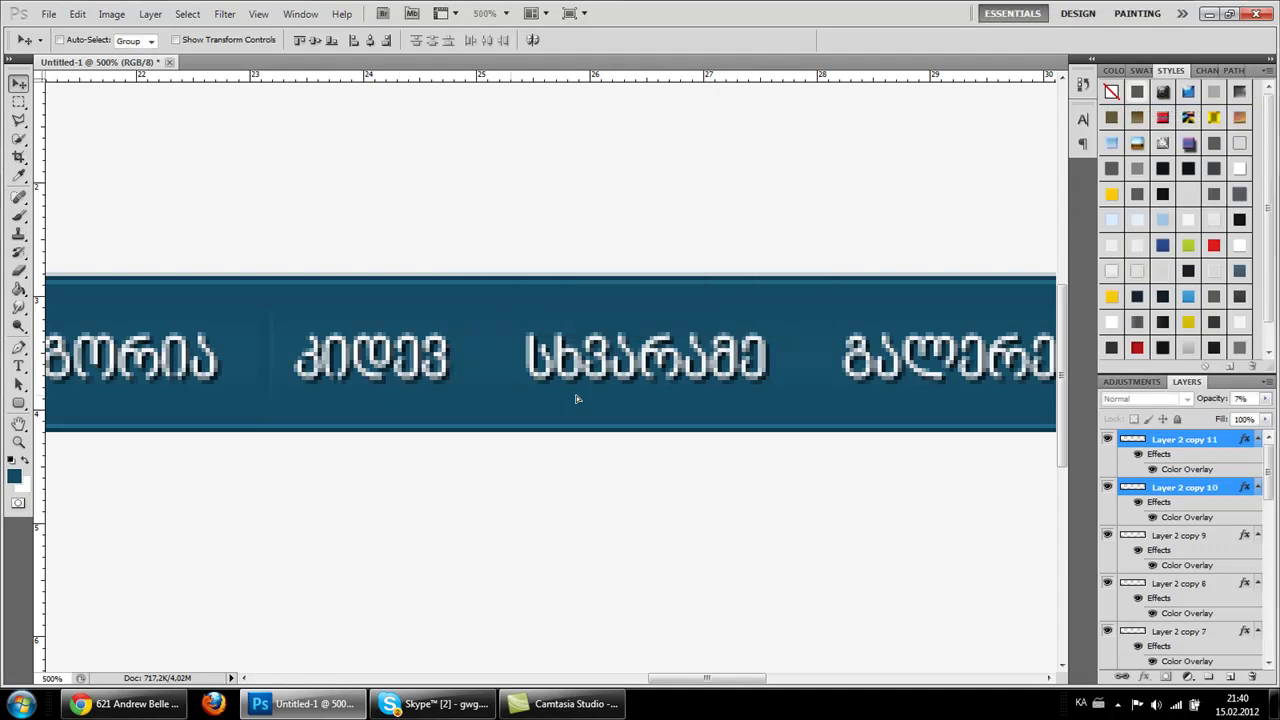
Step: Add two more copies of the separator line pair, one on either side of the "გალერეა" label
right_click(1178, 442)
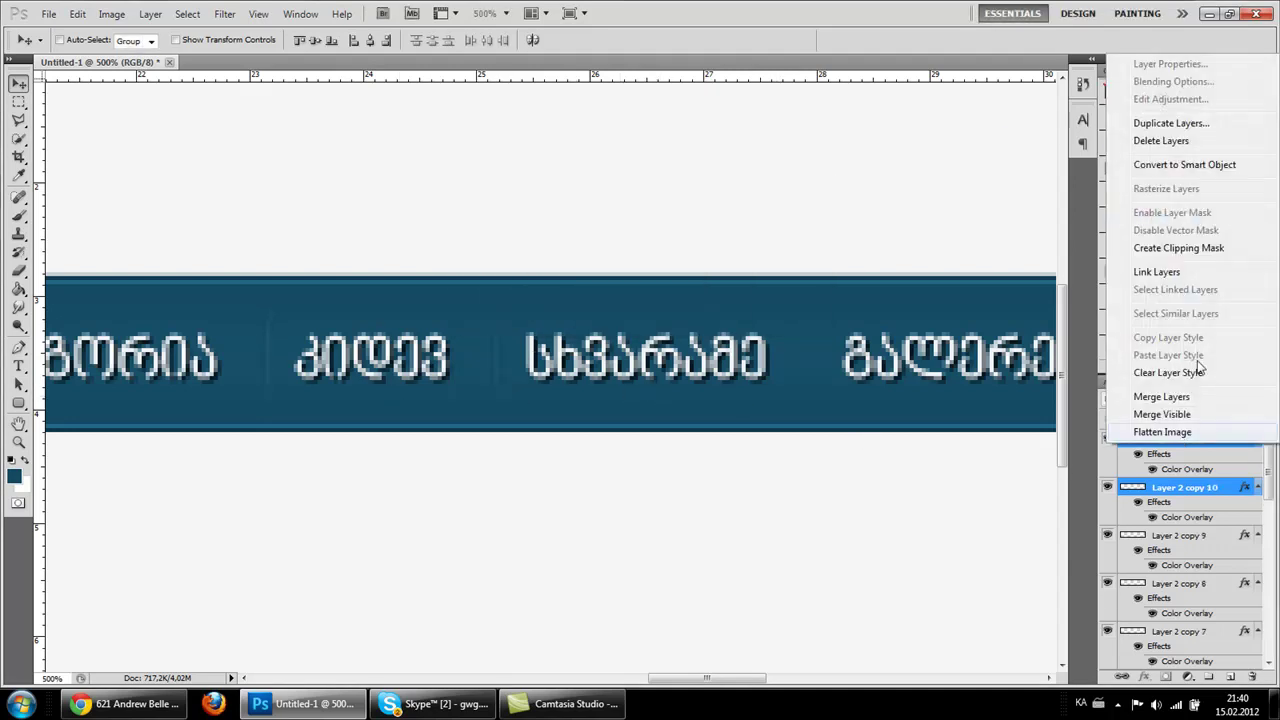
left_click(1162, 120)
left_click(770, 215)
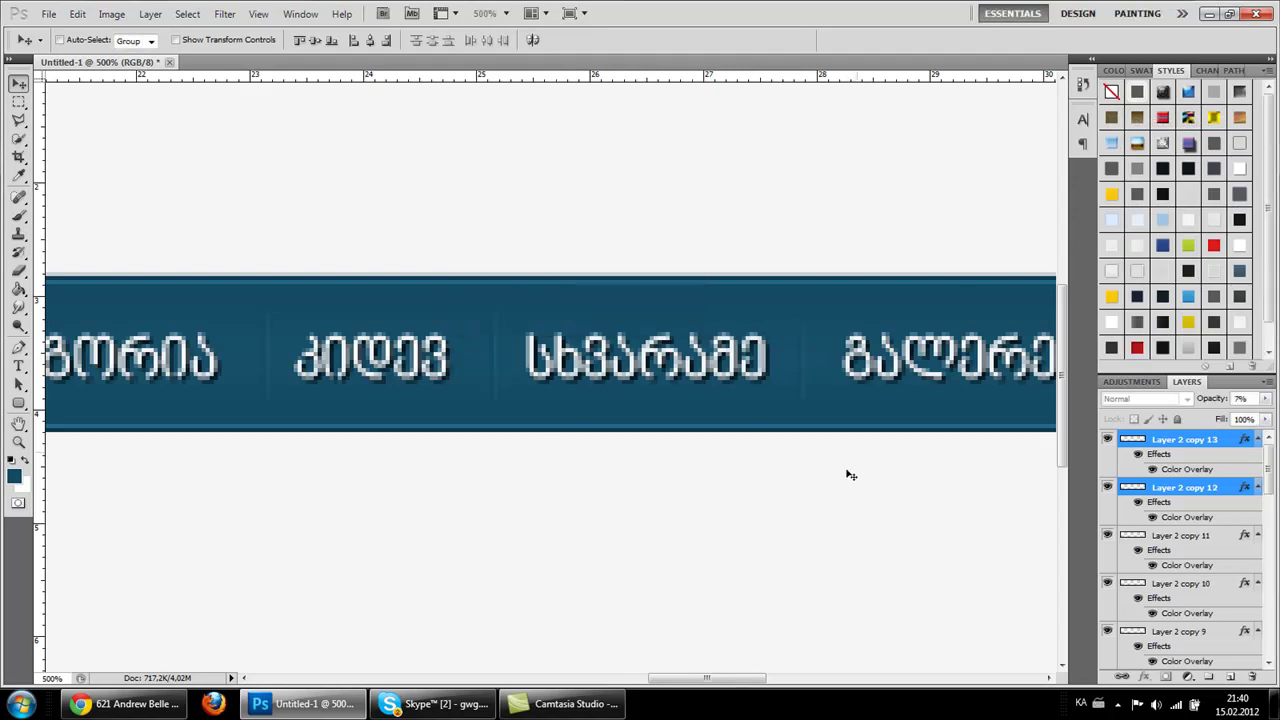
left_click_drag(686, 681, 765, 680)
right_click(1180, 446)
left_click(1158, 116)
left_click(767, 214)
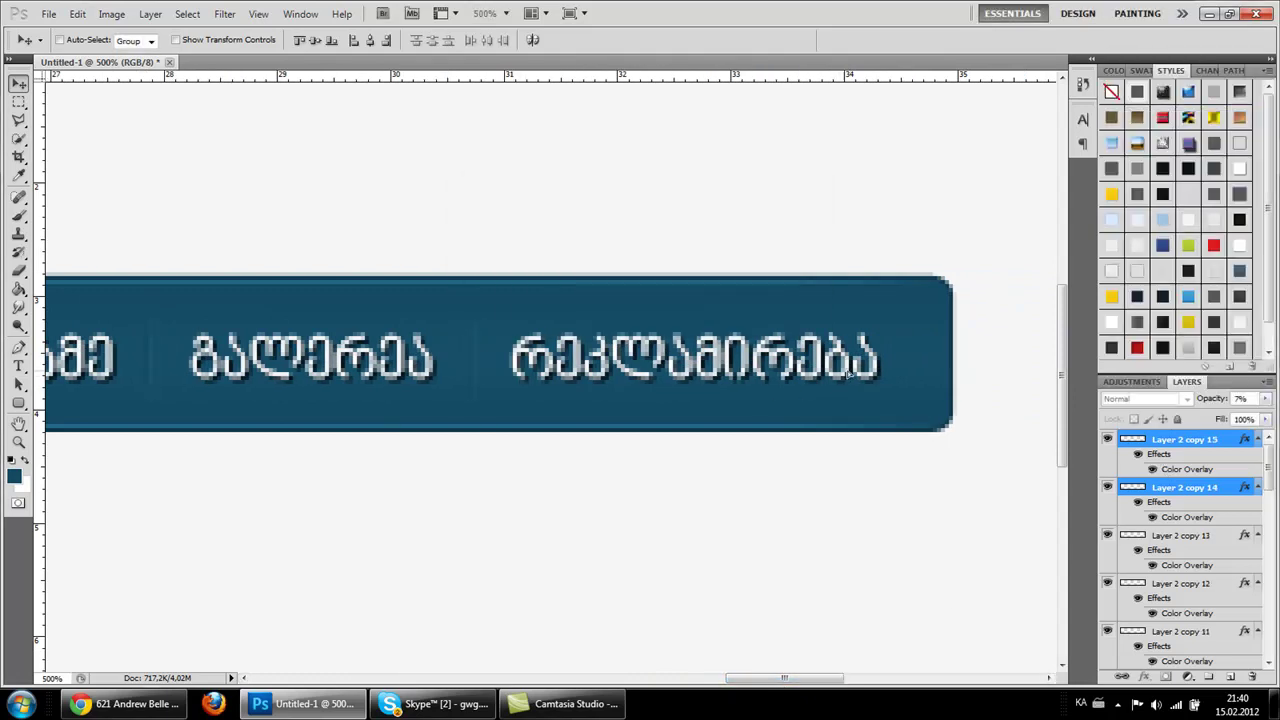
Step: View the banner at actual pixels and crop the canvas at both sides to narrow margins around the blue bar, keeping its full height
left_click(18, 441)
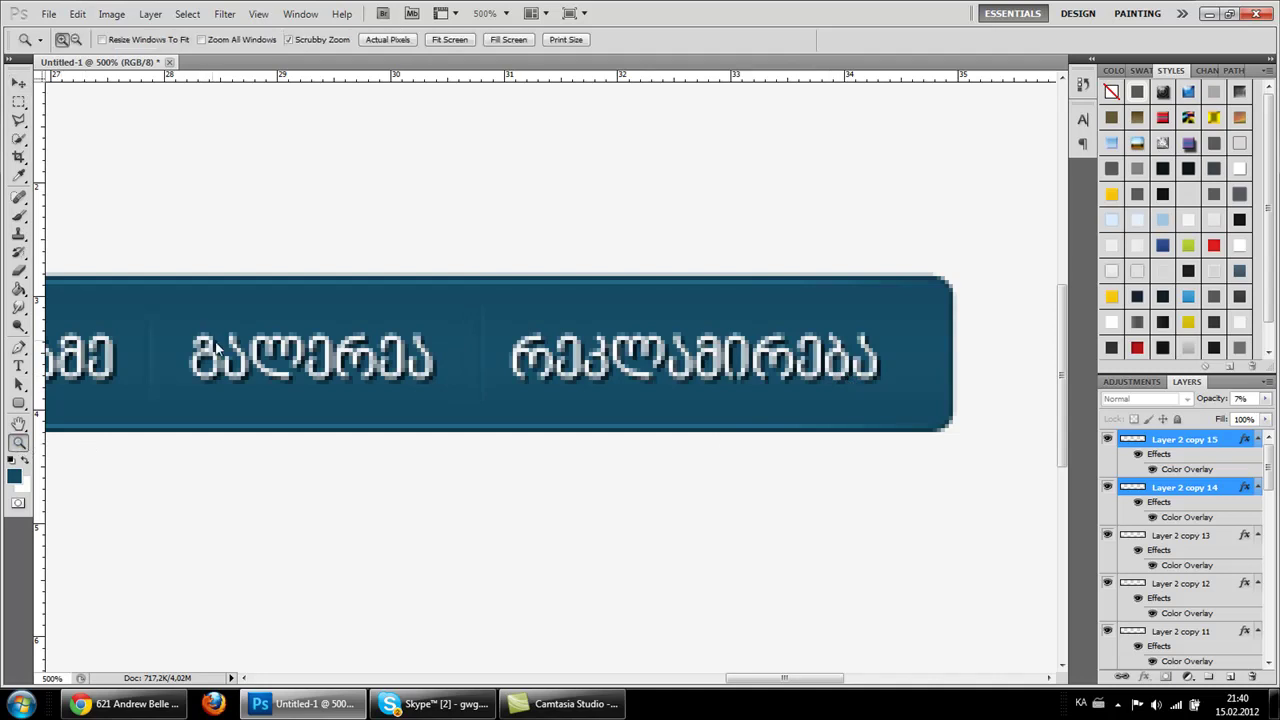
right_click(214, 344)
left_click(246, 372)
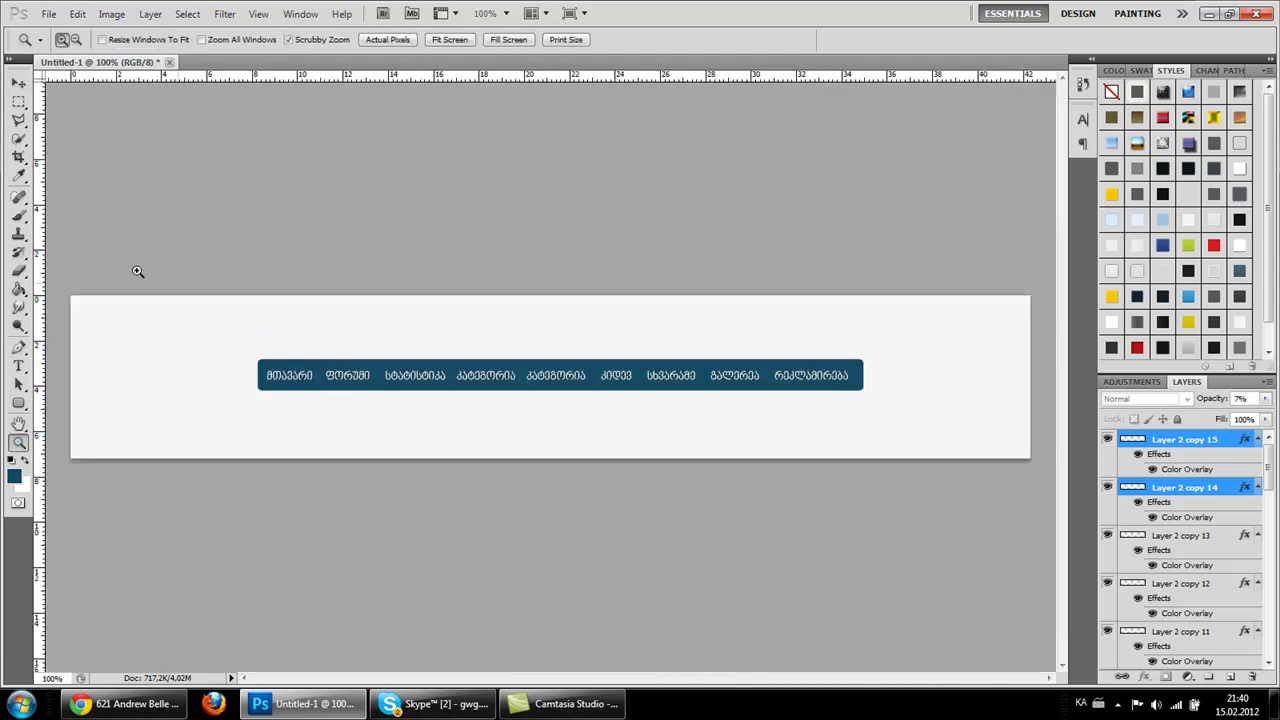
left_click(18, 157)
left_click_drag(220, 284, 894, 537)
right_click(664, 380)
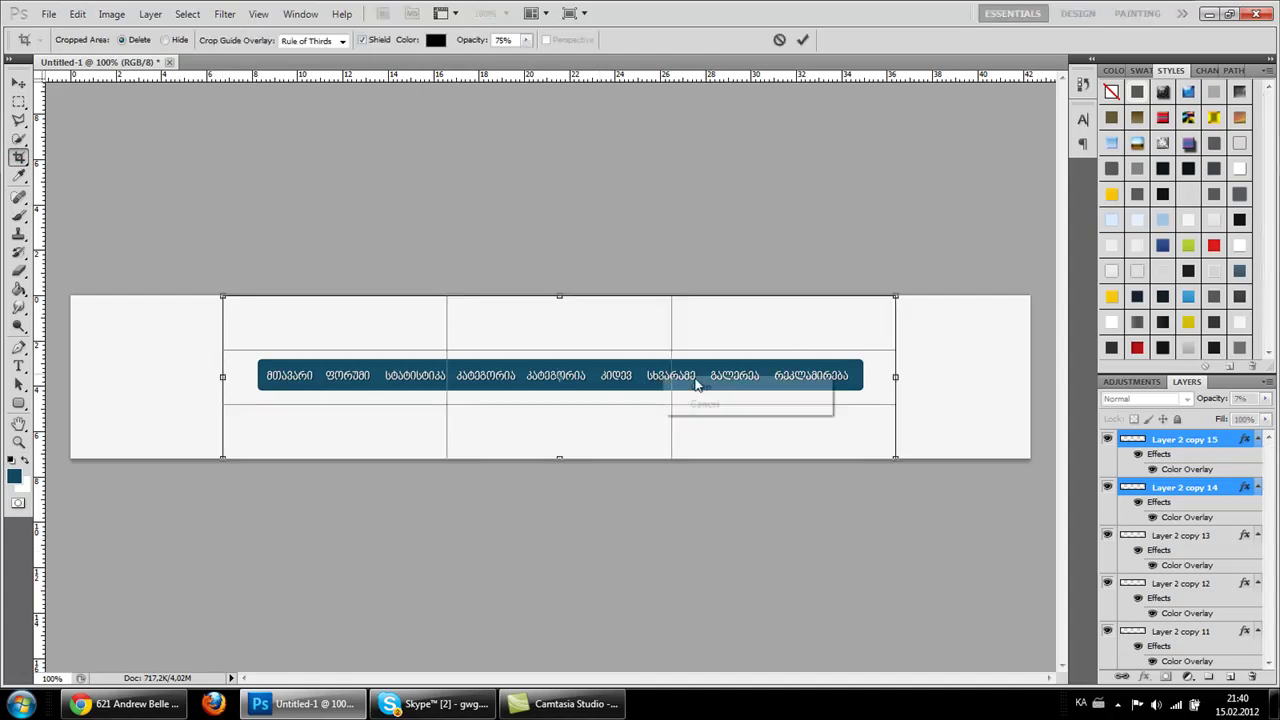
left_click(701, 387)
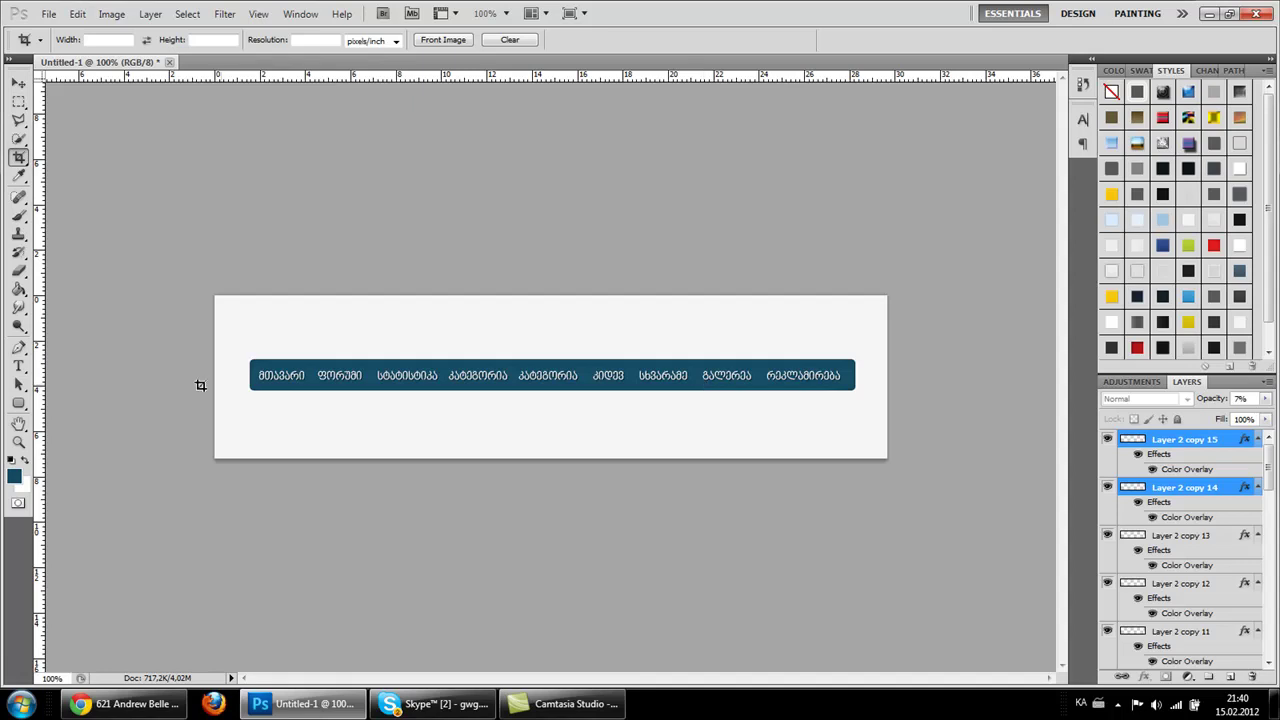
Step: Start a text line above the blue bar with English keyboard input and the Neo Sans Pro font
left_click(18, 366)
left_click(428, 340)
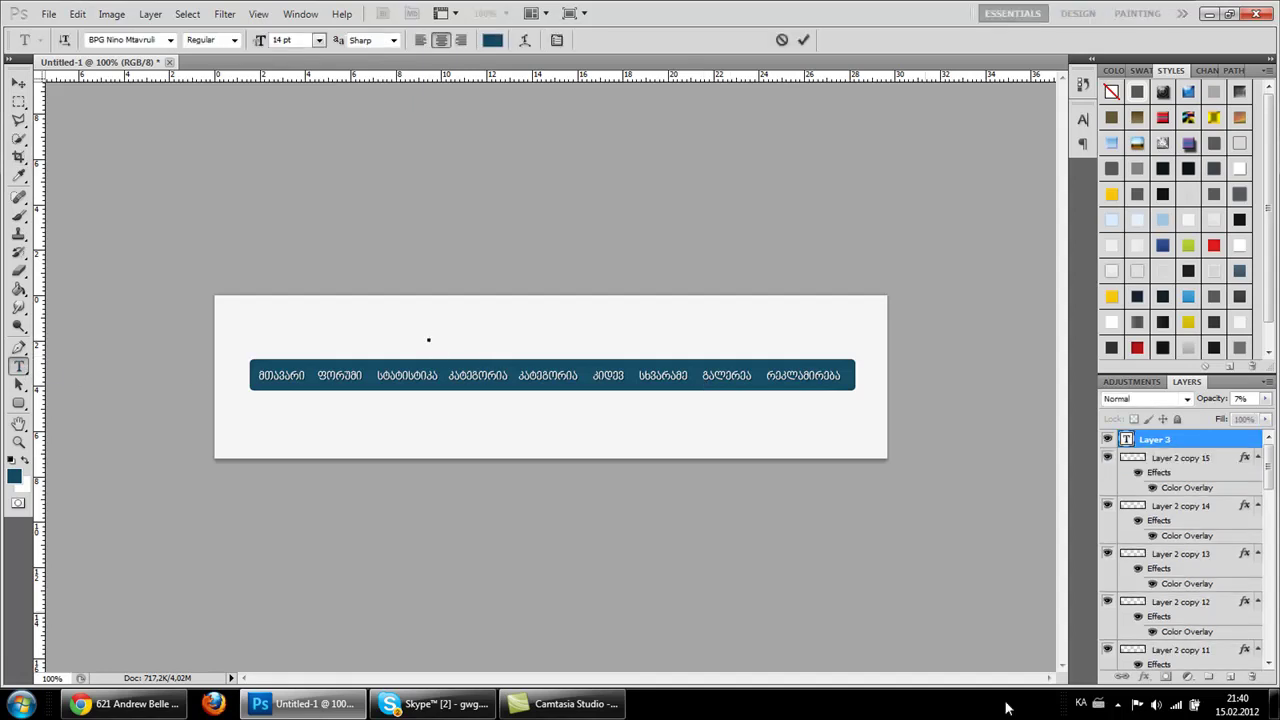
left_click(1081, 703)
left_click(1130, 617)
left_click(128, 42)
type("Ne")
key("Return")
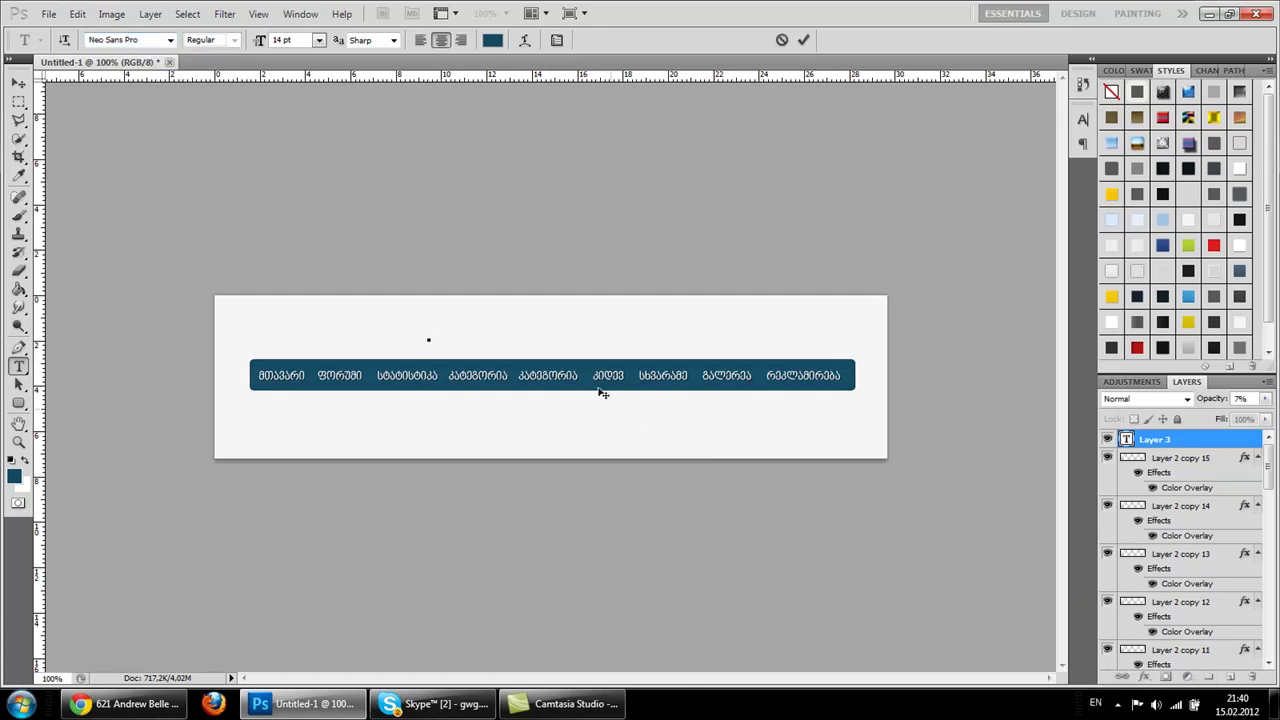
Step: Enter "HOW TO PAINT HORIZONTAL MENU?" as the title text
type("HOW TO PAINT")
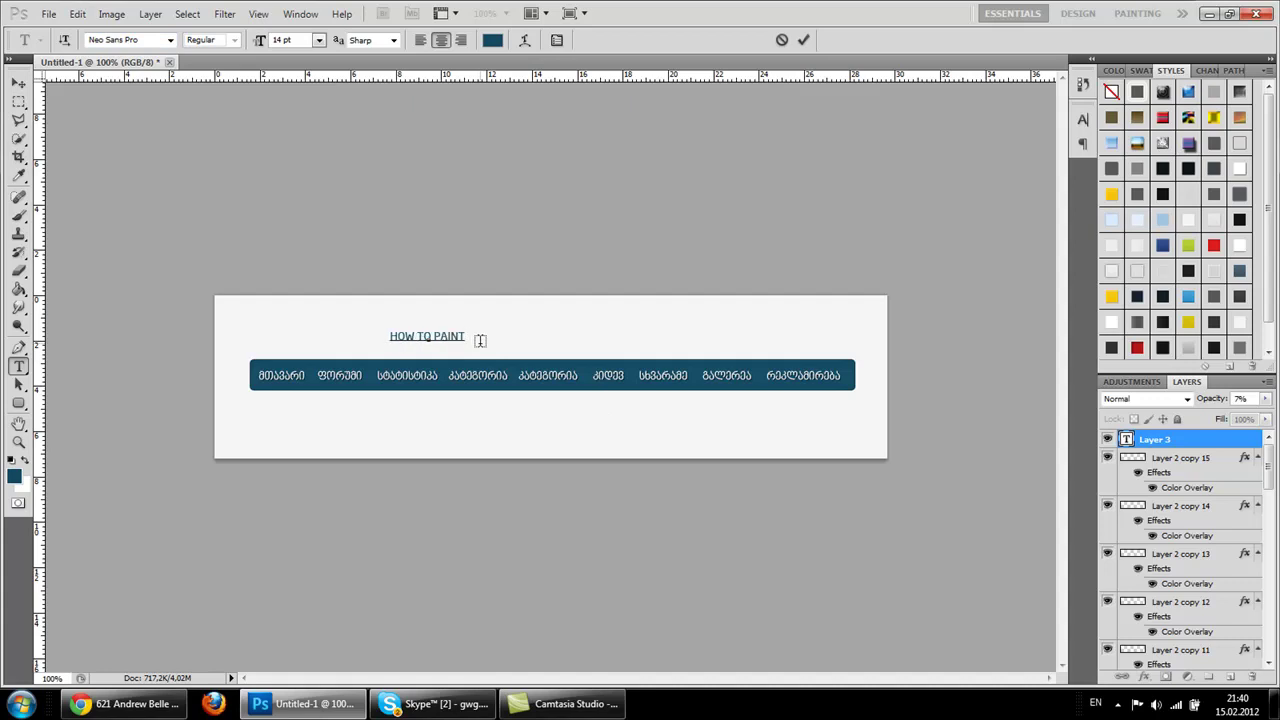
type(" HORIZONTA")
type("L ")
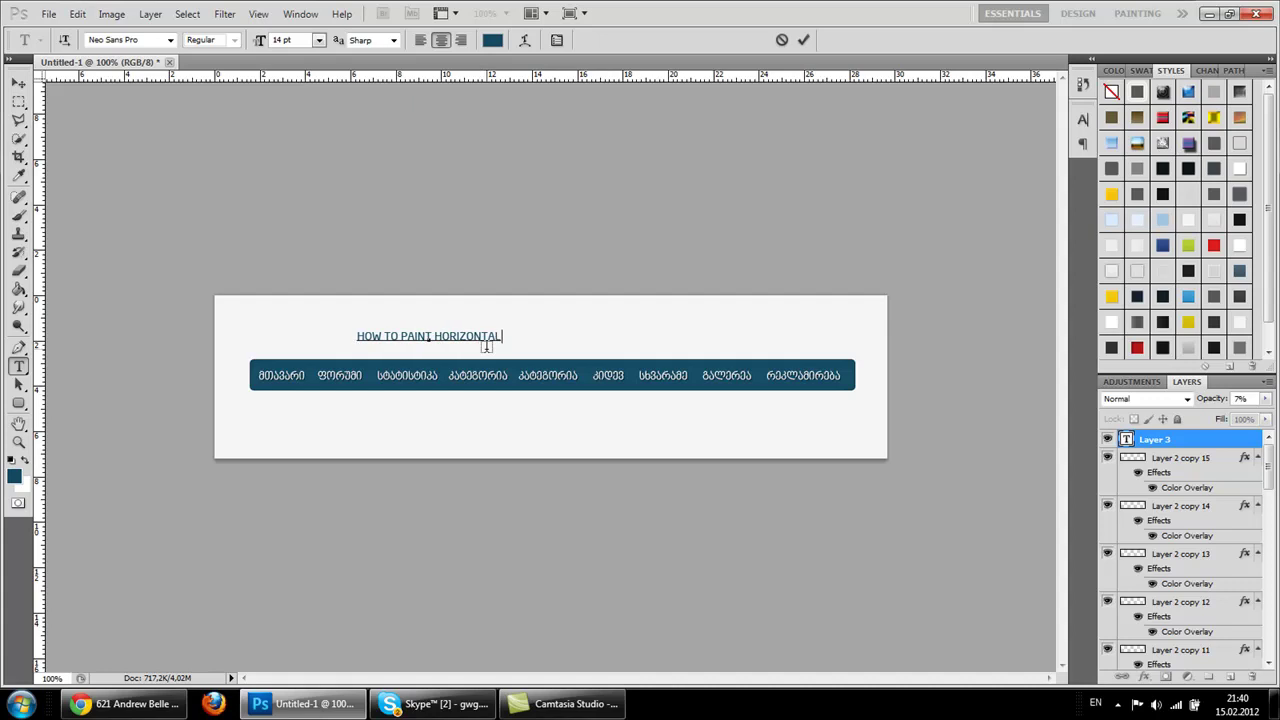
type("MENU?")
Step: Set the whole title to 30 pt, centre it above the blue bar, commit the text and activate the Move tool
key("ctrl+a")
left_click(319, 40)
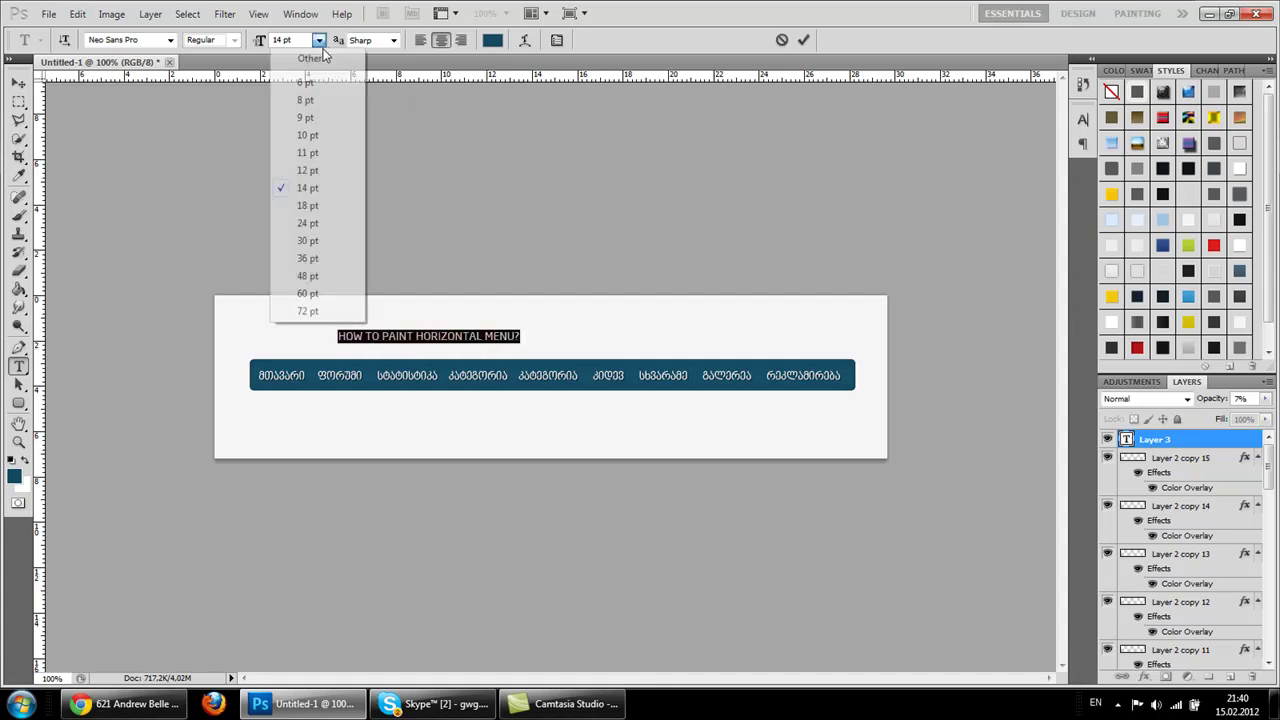
left_click(308, 240)
left_click_drag(524, 389, 639, 401)
key("ctrl+Return")
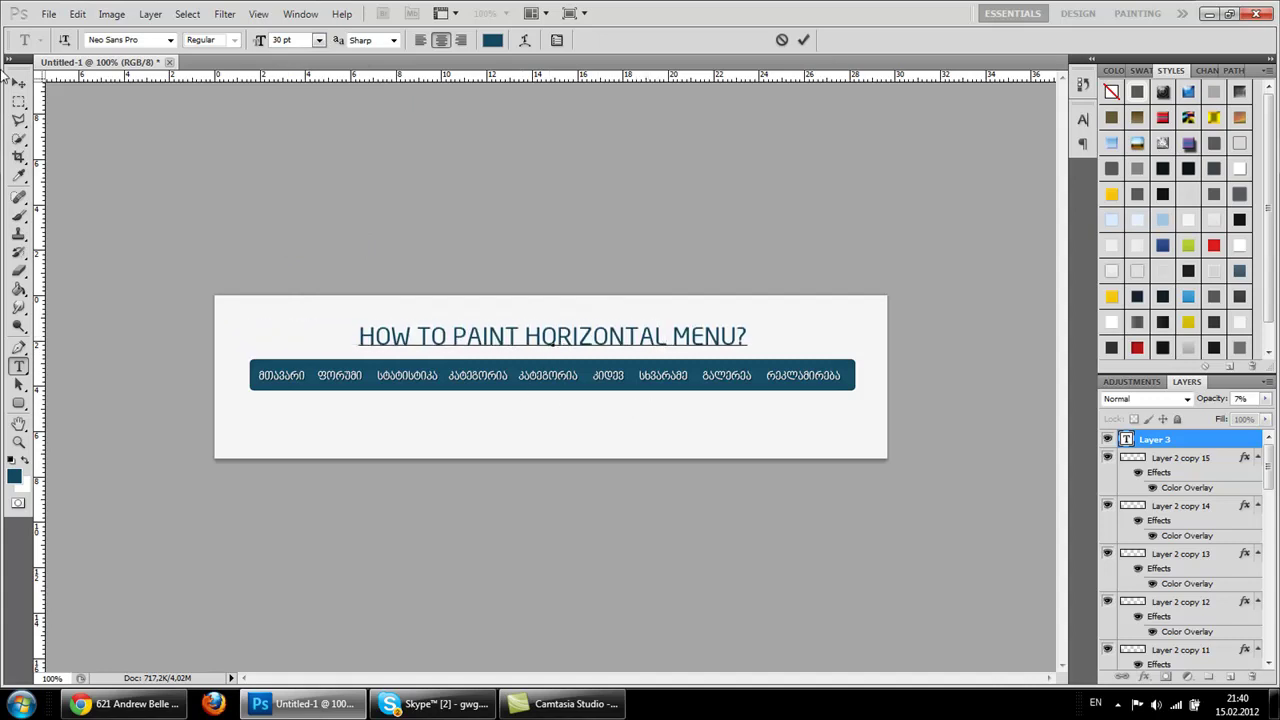
key("v")
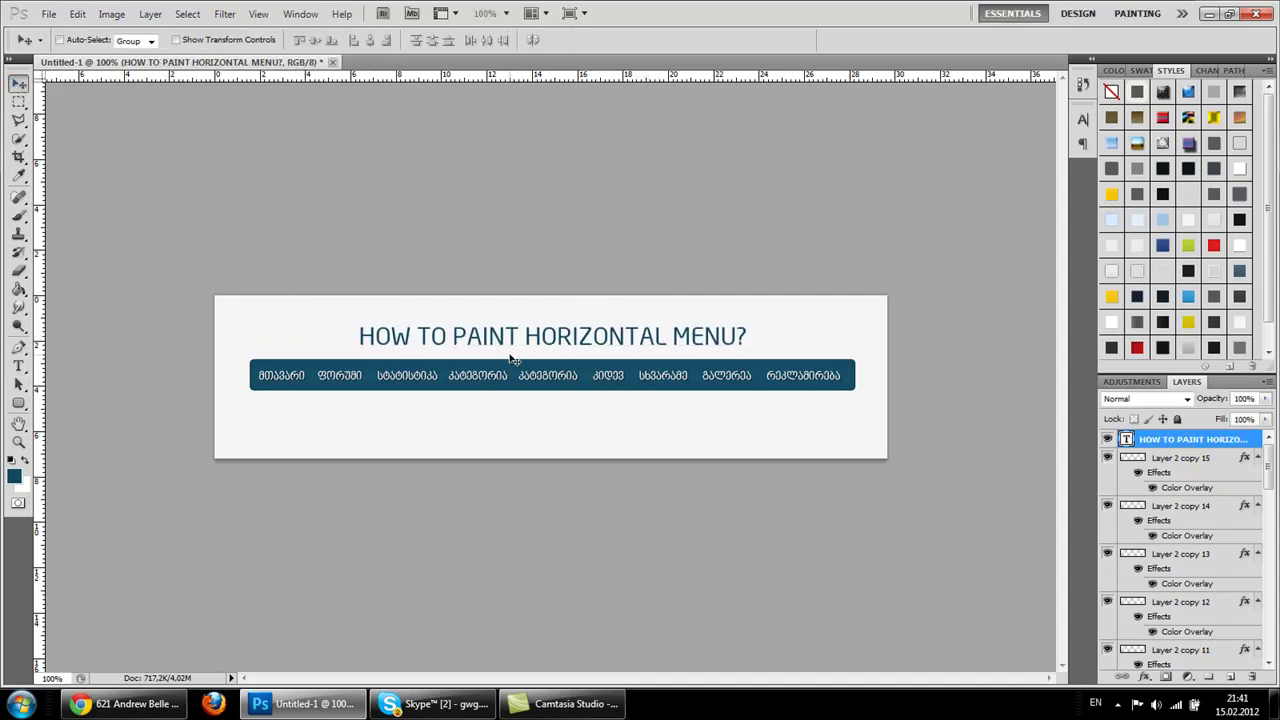